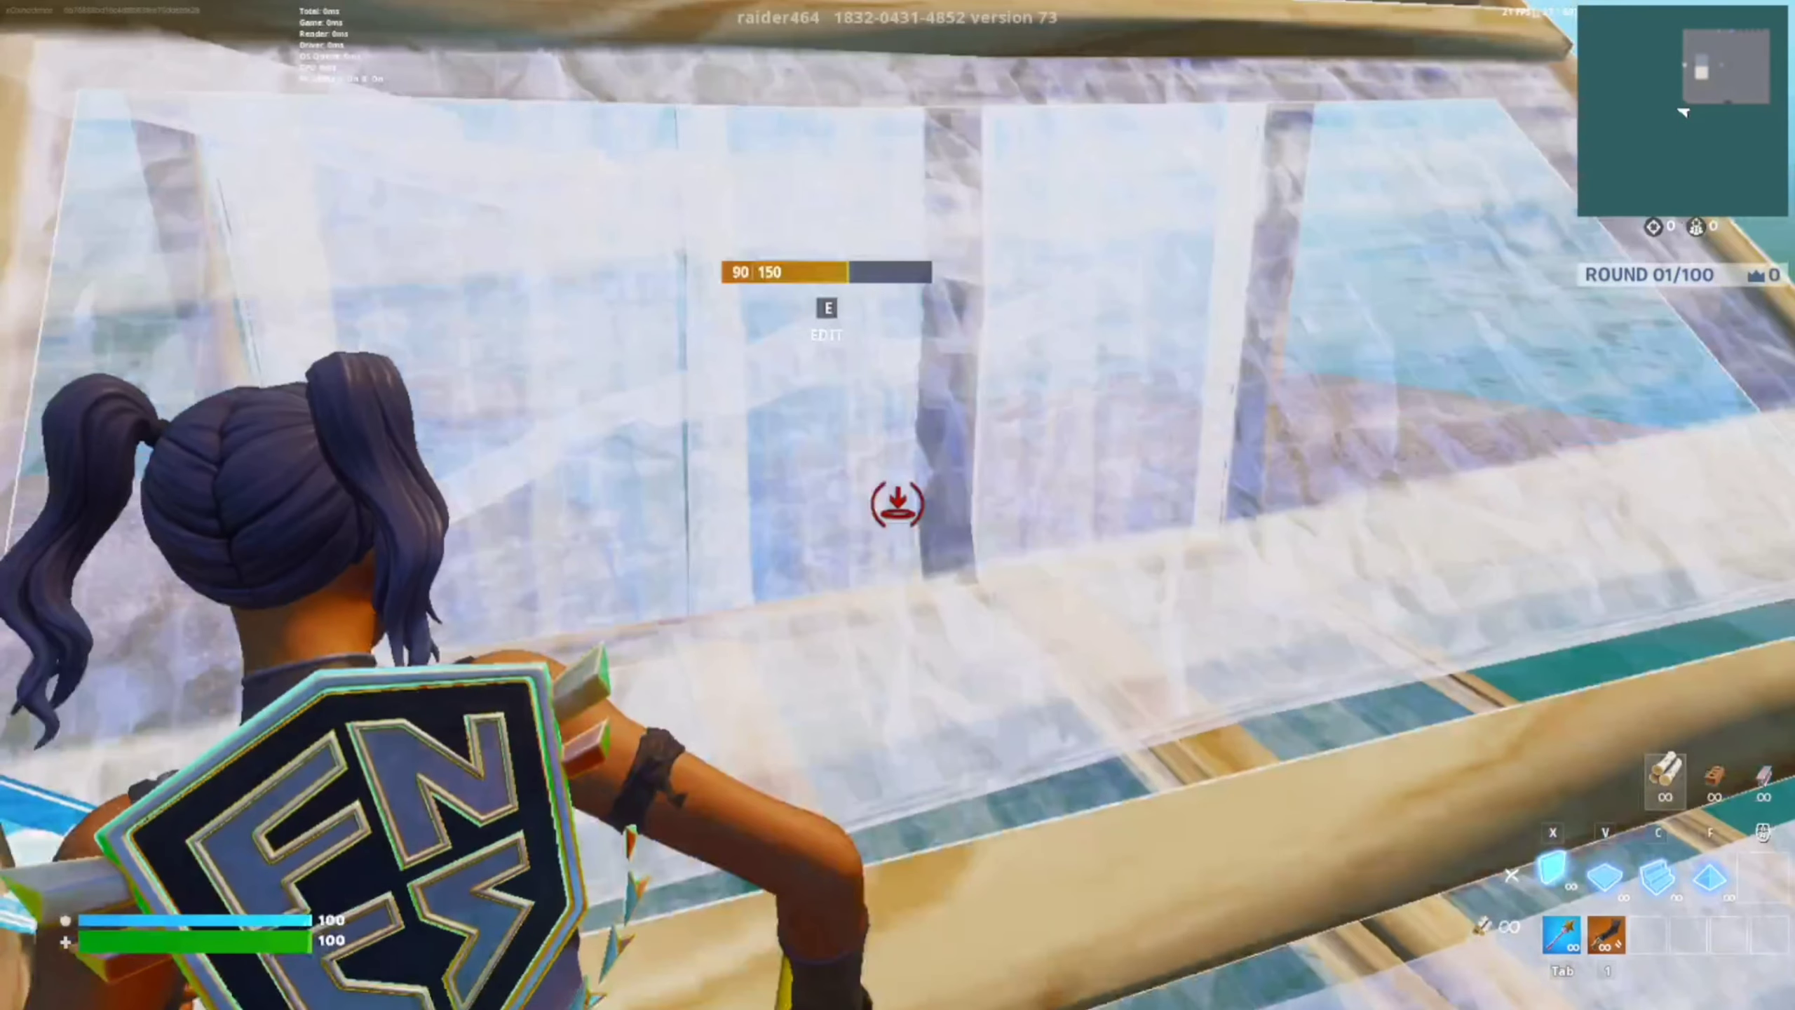
{"action": "key", "text": "e"}
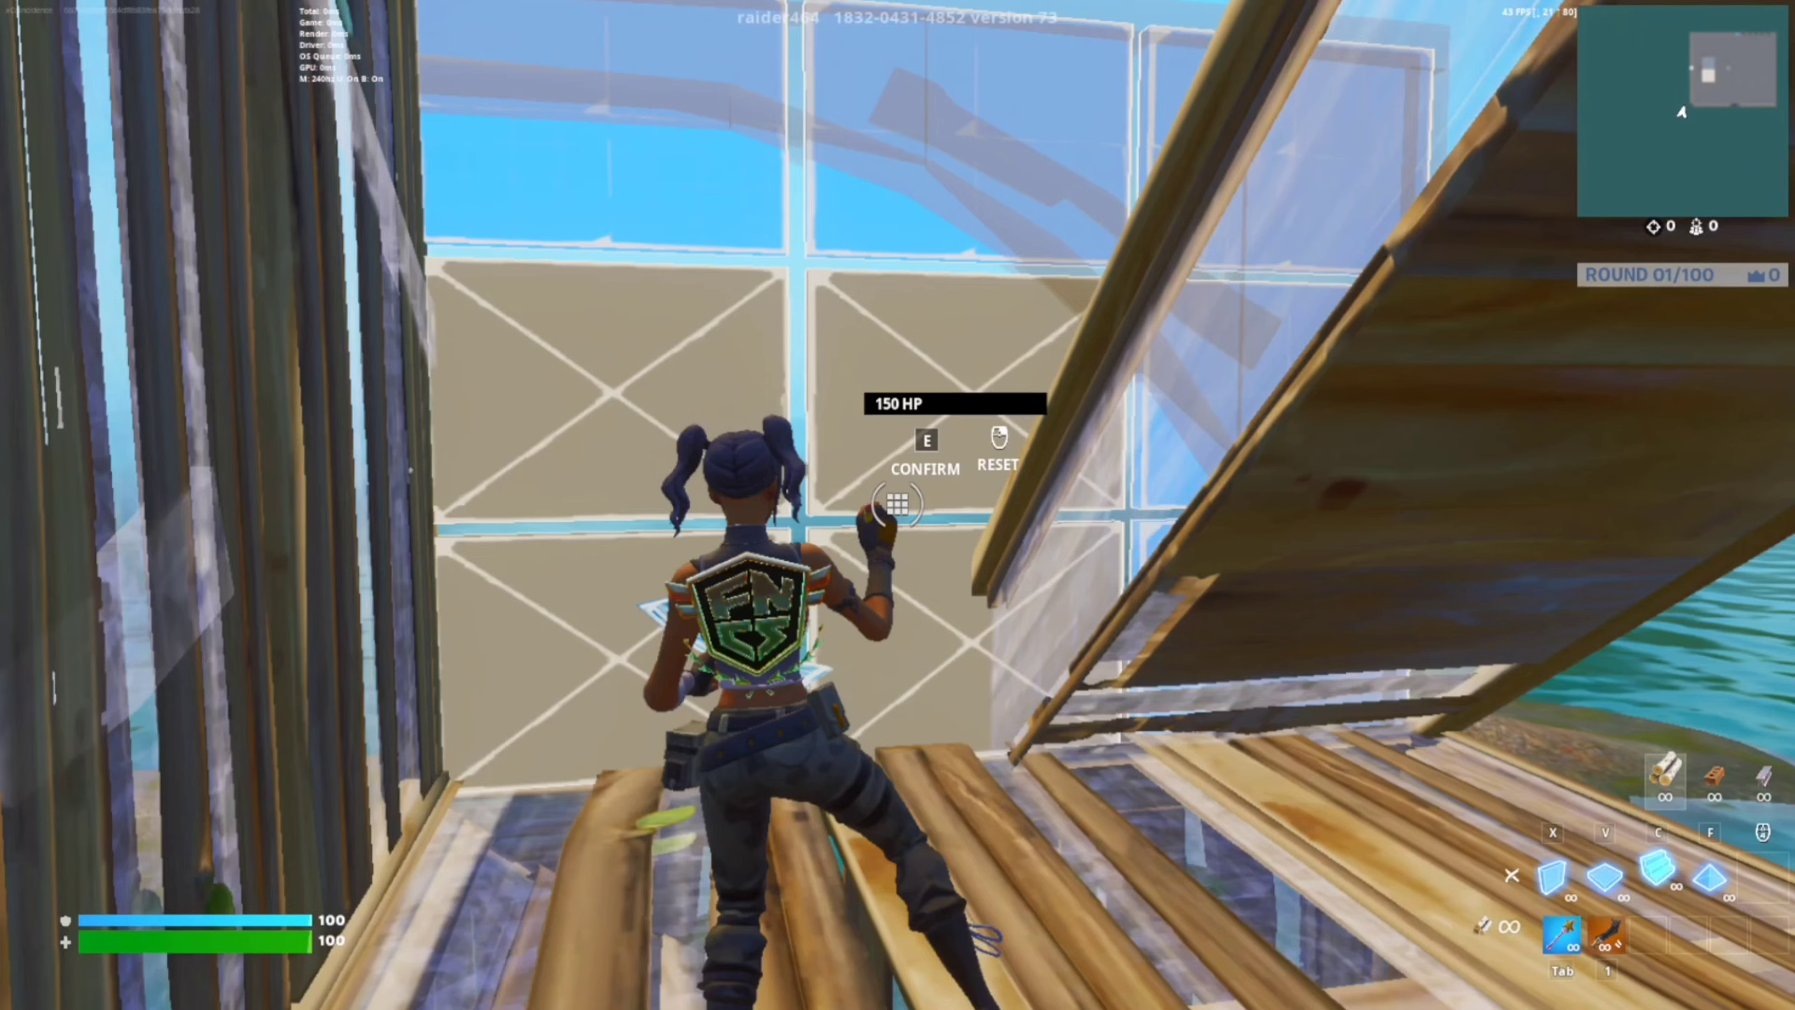
{"action": "key", "text": "x"}
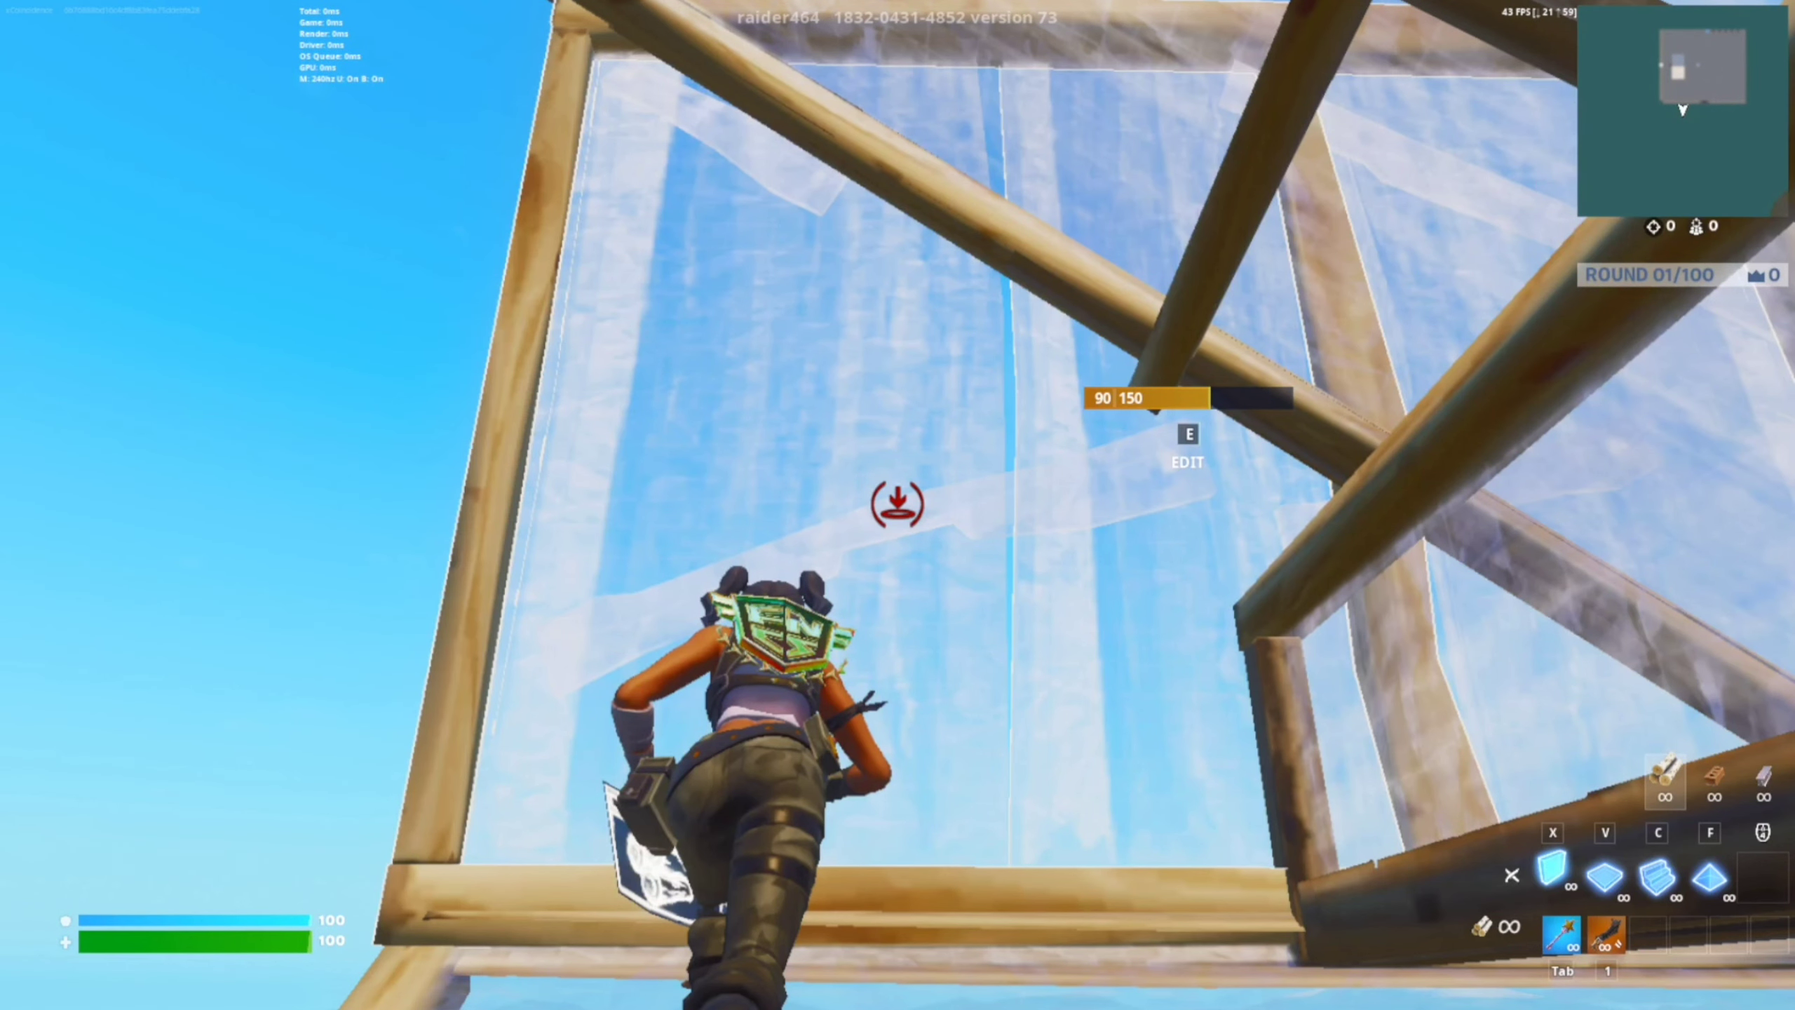
{"action": "key", "text": "v"}
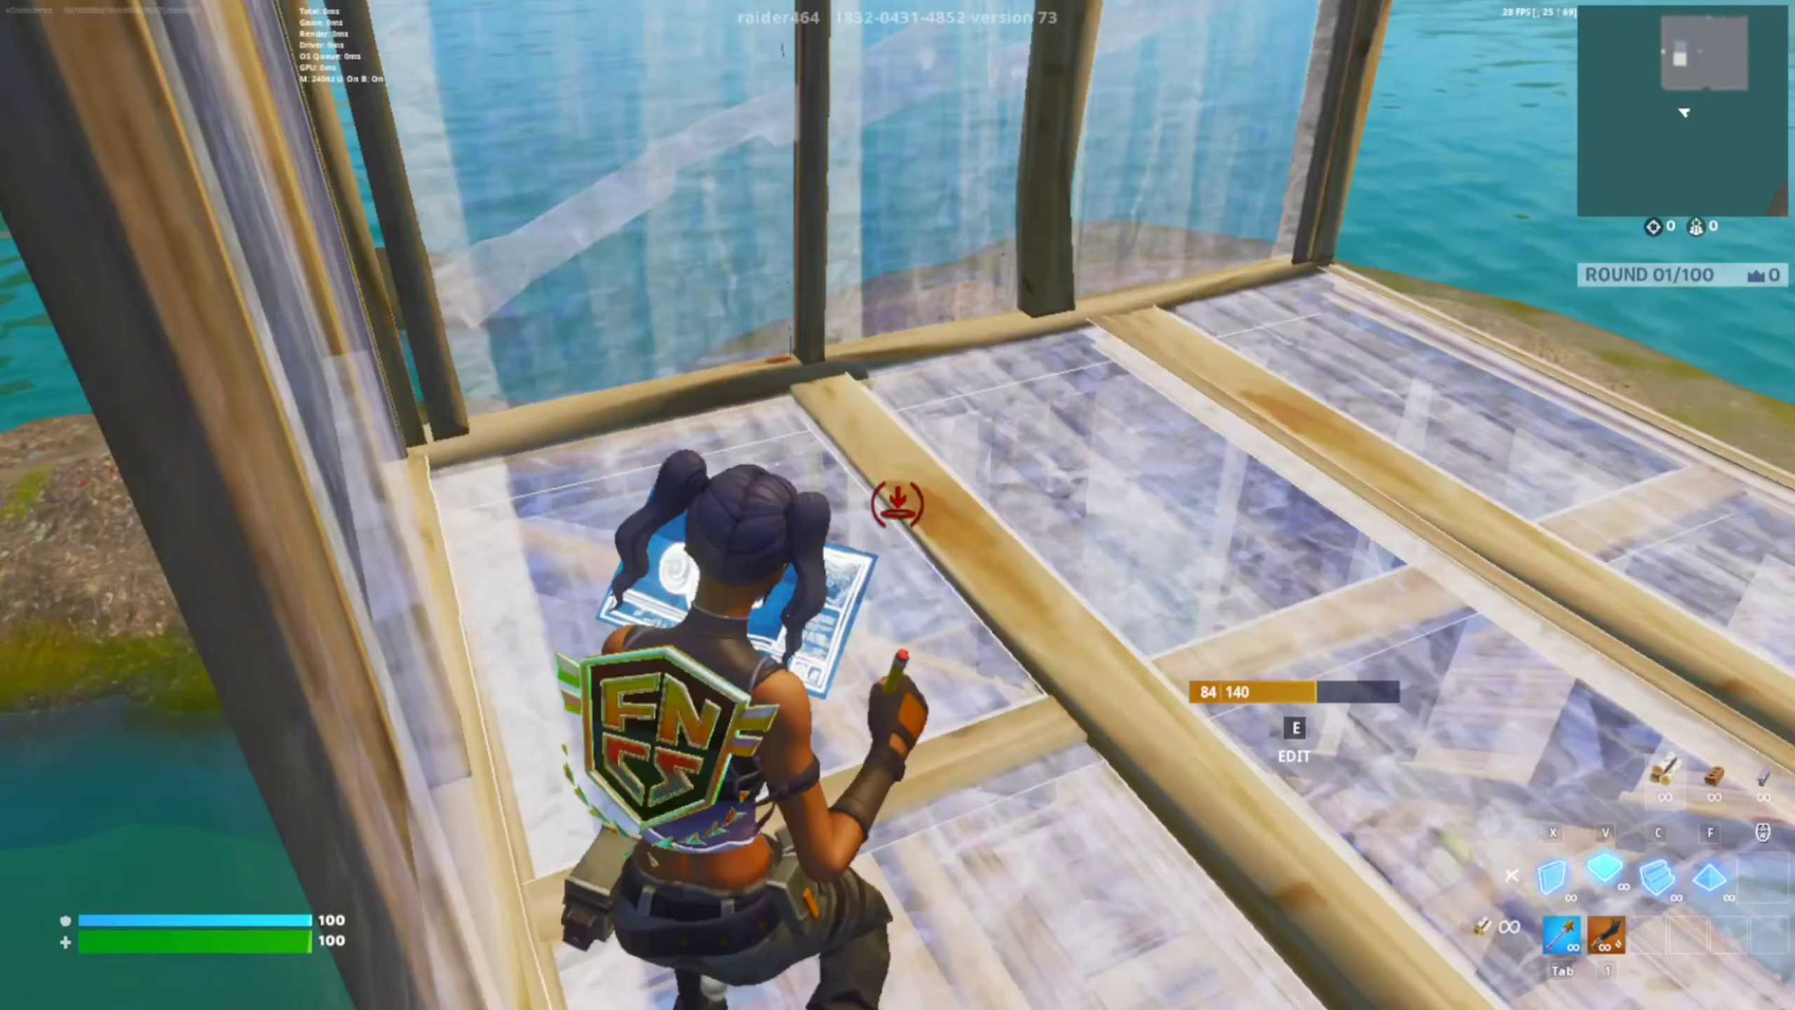
{"action": "key", "text": "w"}
{"action": "key", "text": "Tab"}
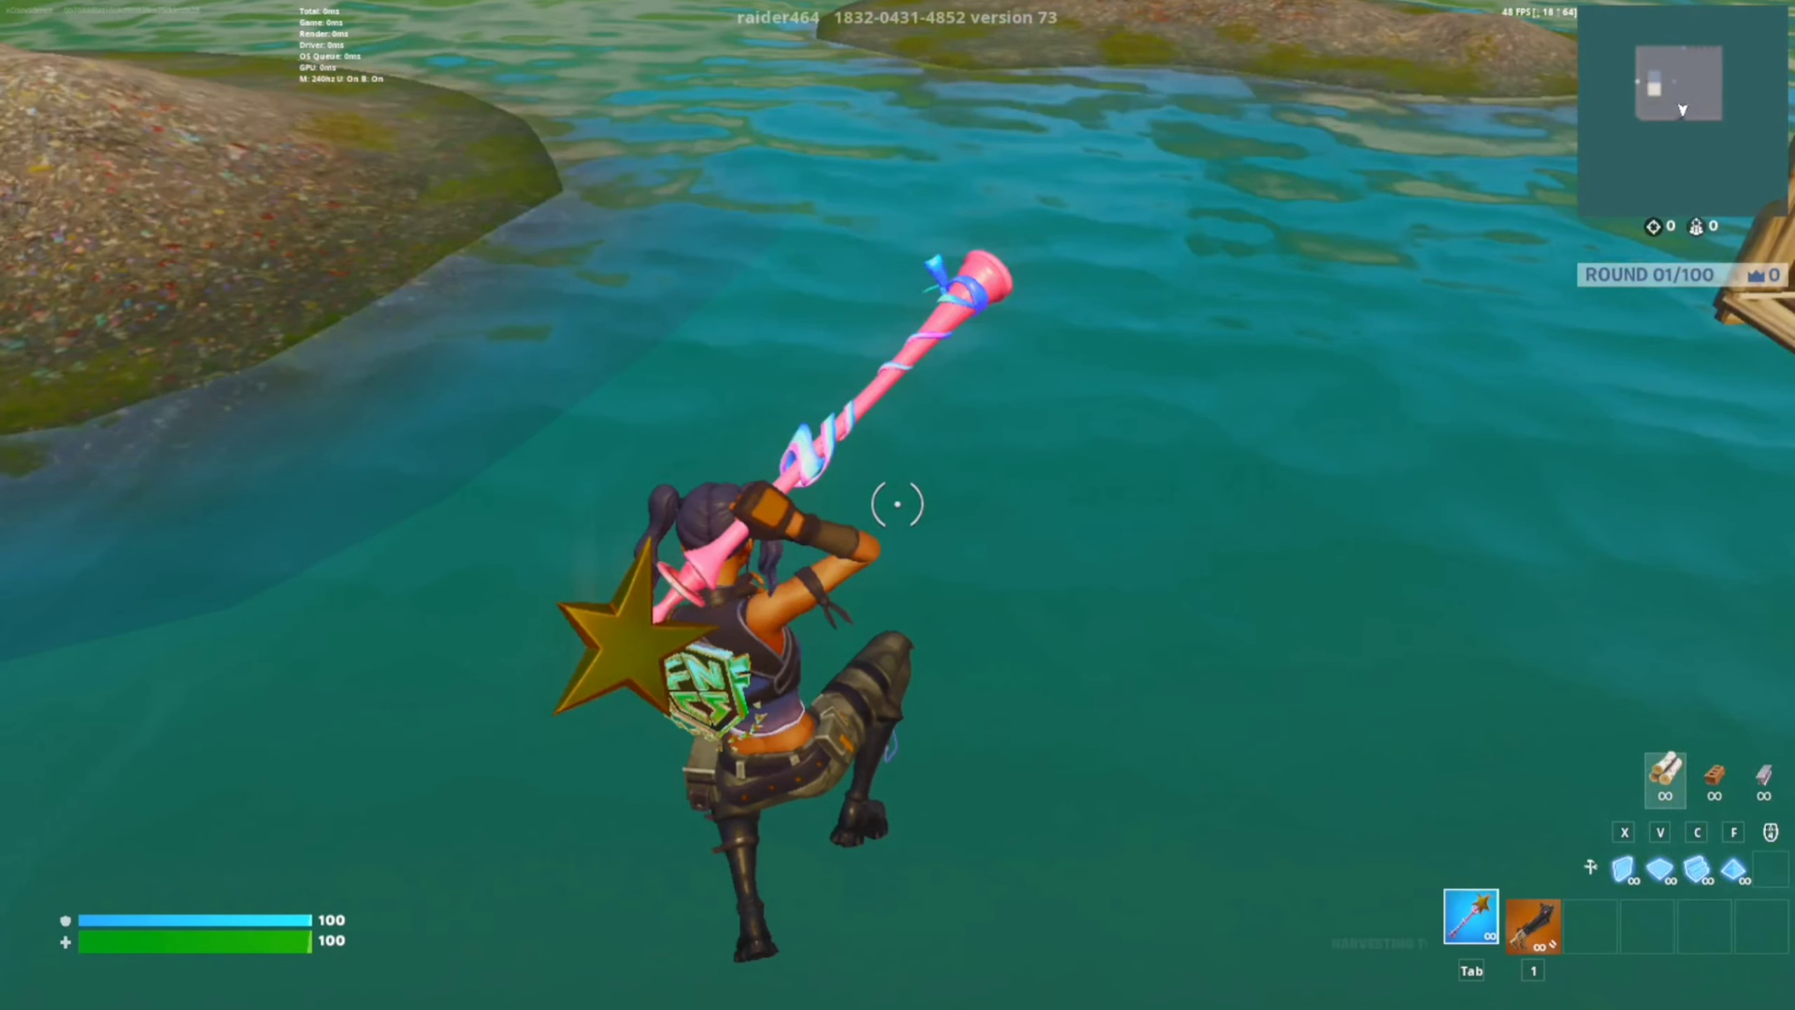
{"action": "key", "text": "1"}
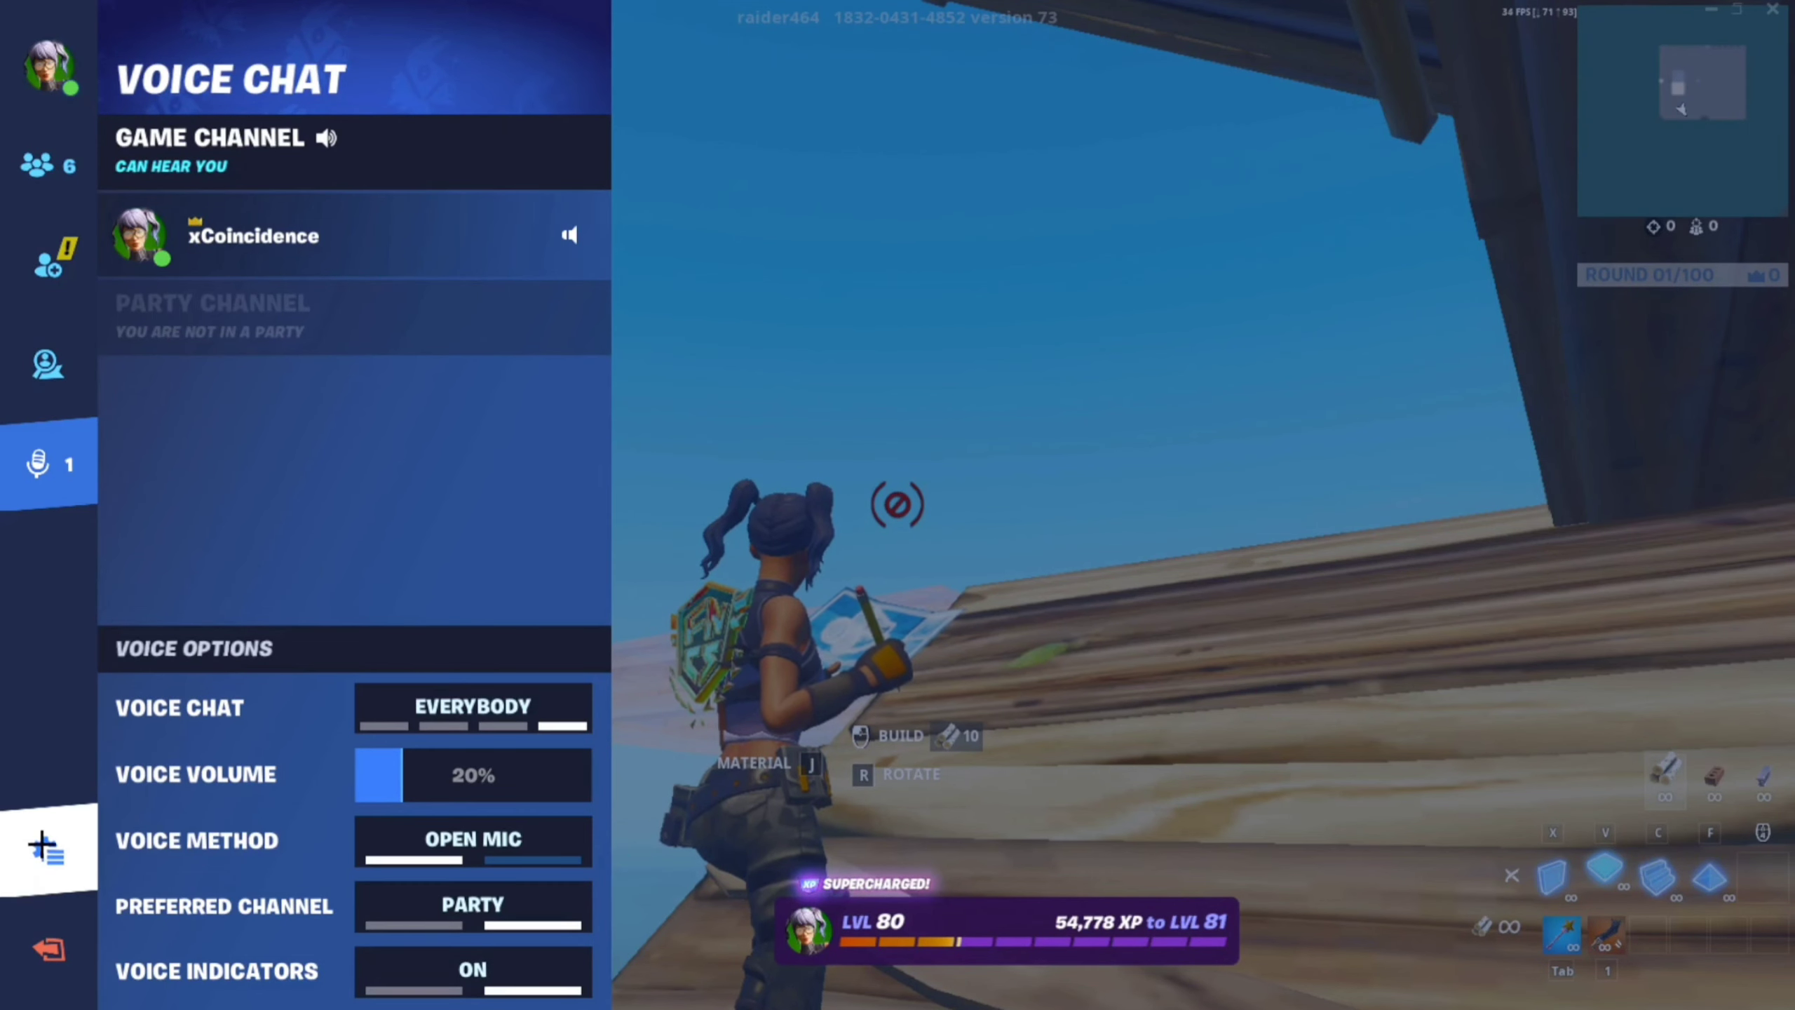
- Open the game's video settings and examine the display options, including resolution and frame rate limit
{"action": "left_click", "coordinate": [43, 848]}
{"action": "left_click", "coordinate": [423, 227]}
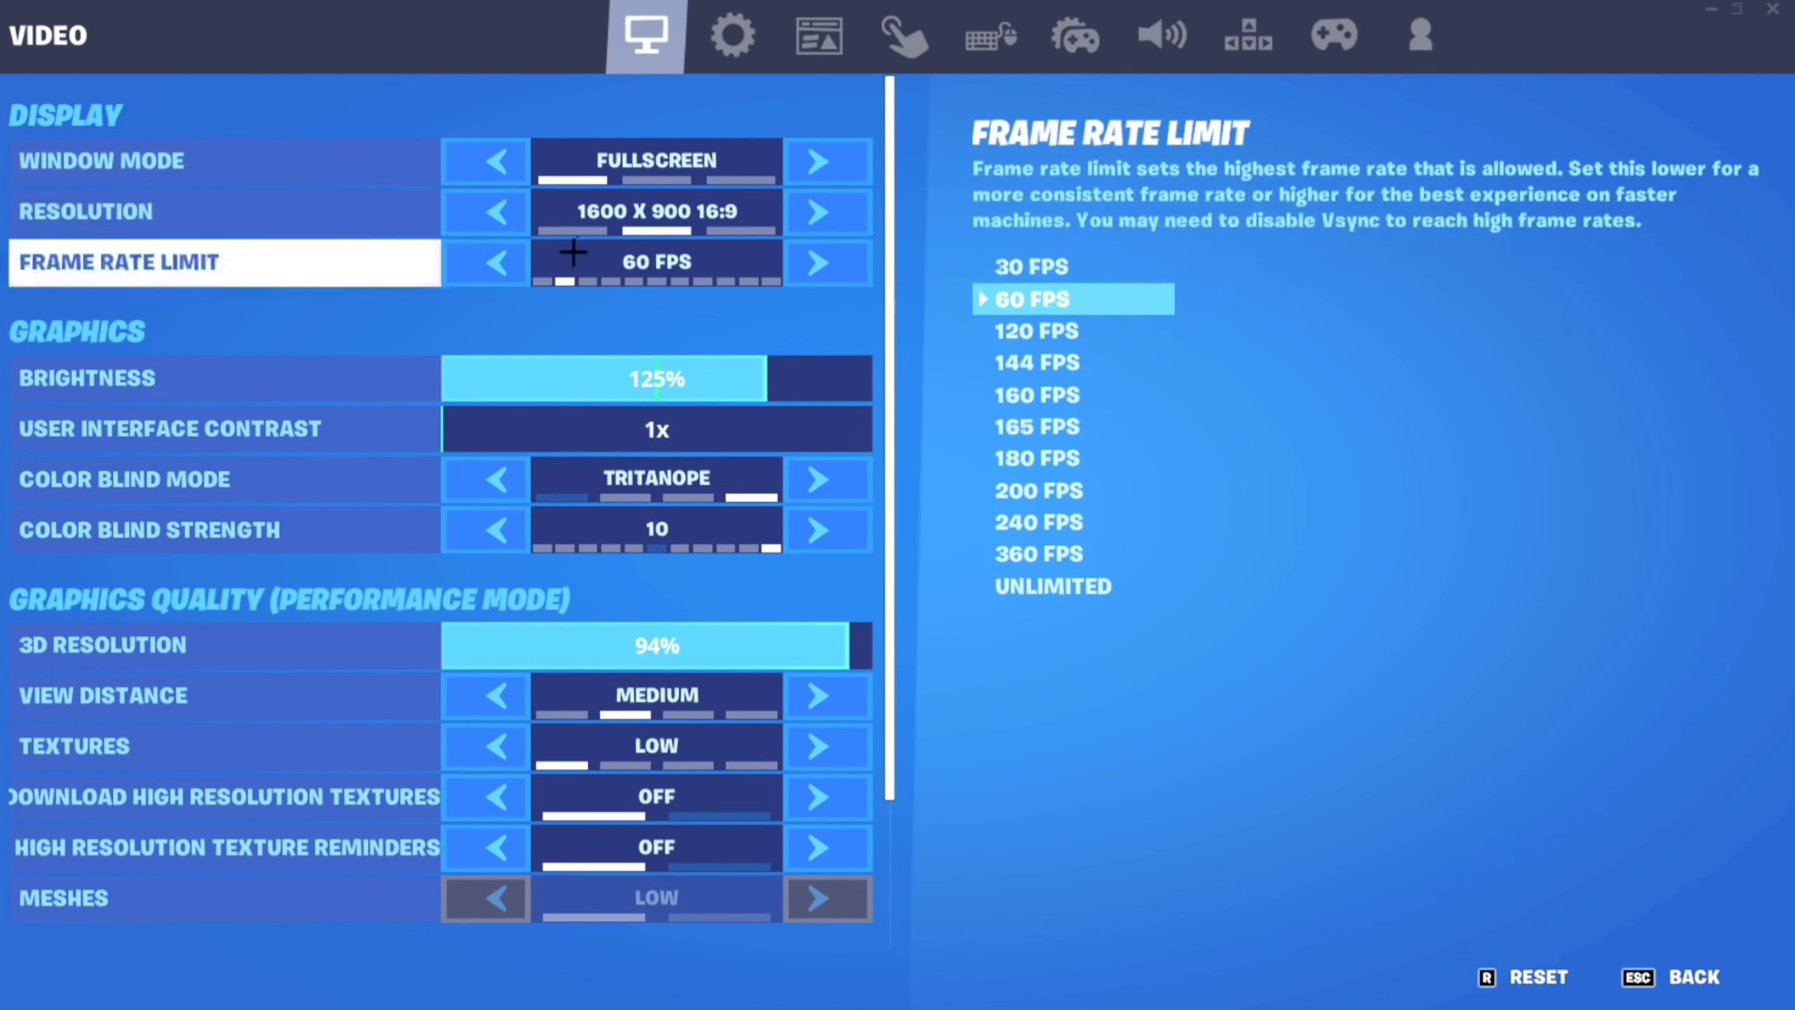
{"action": "scroll", "coordinate": [530, 256], "scroll_direction": "down", "scroll_amount": 1}
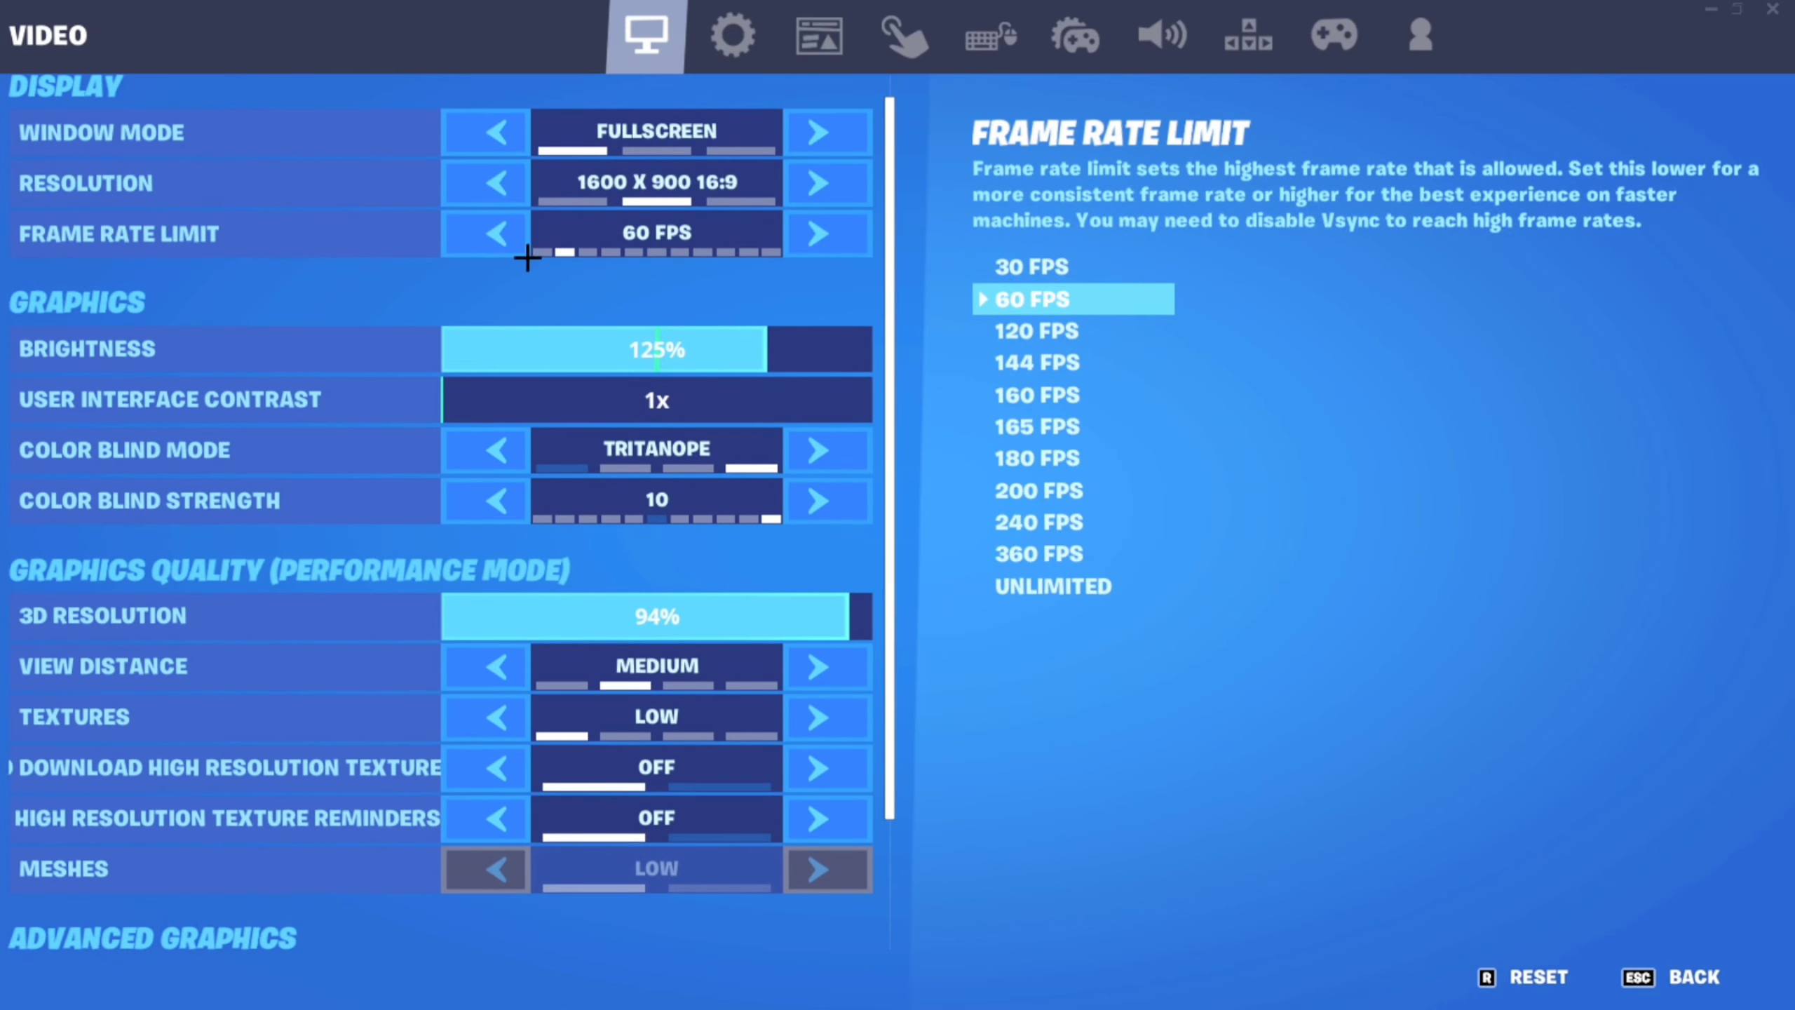
{"action": "left_click", "coordinate": [1682, 979]}
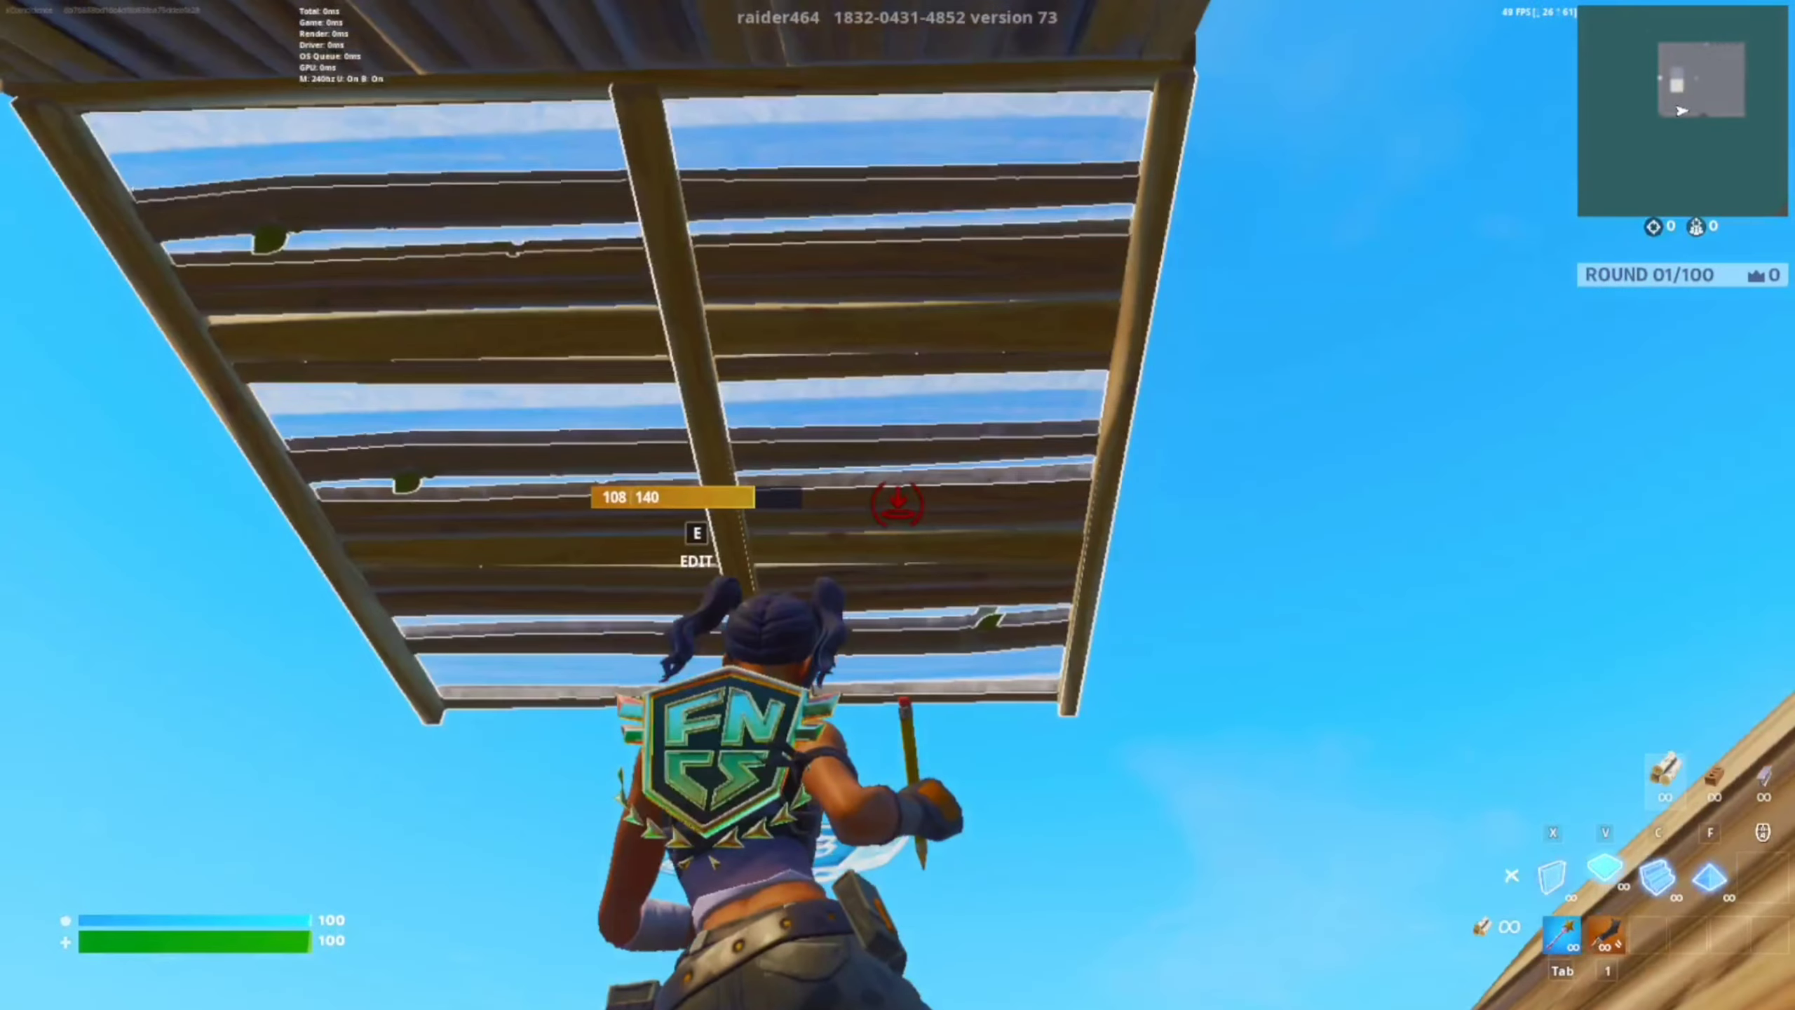
{"action": "key", "text": "c"}
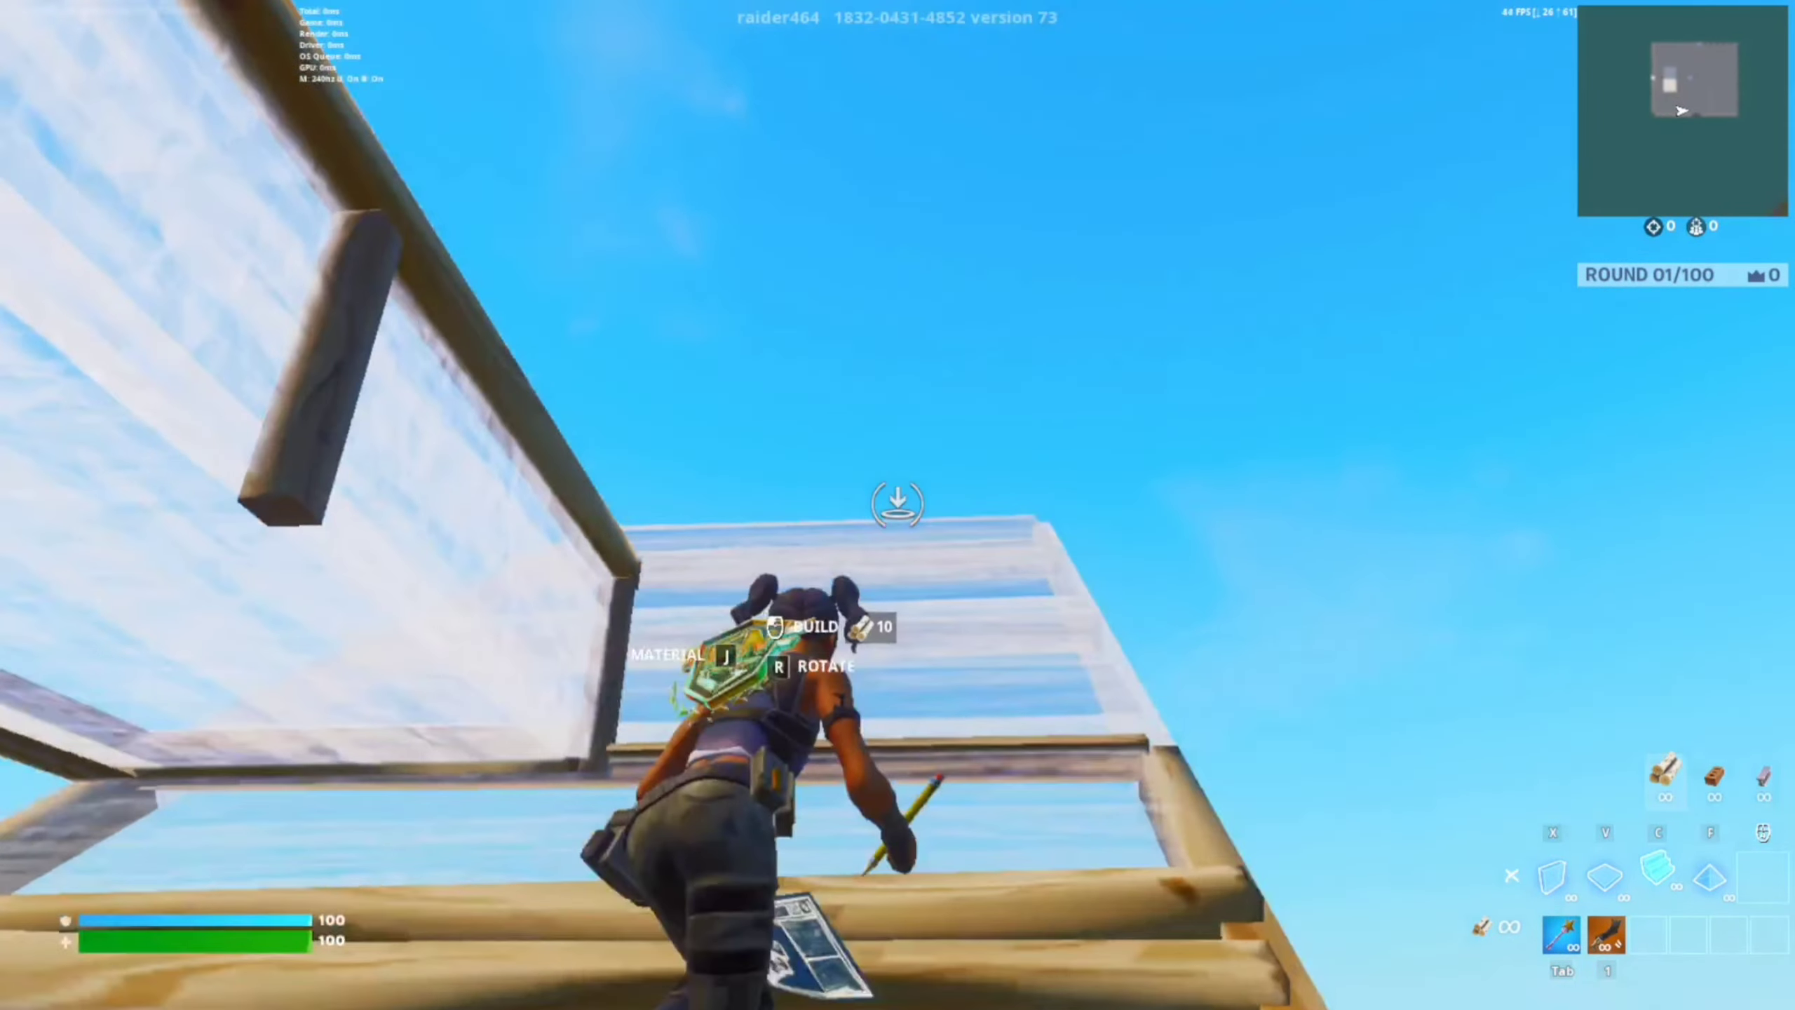
{"action": "key", "text": "v"}
- Reopen the game's video settings and examine the brightness, color blind, graphics quality and advanced graphics options
{"action": "key", "text": "Escape"}
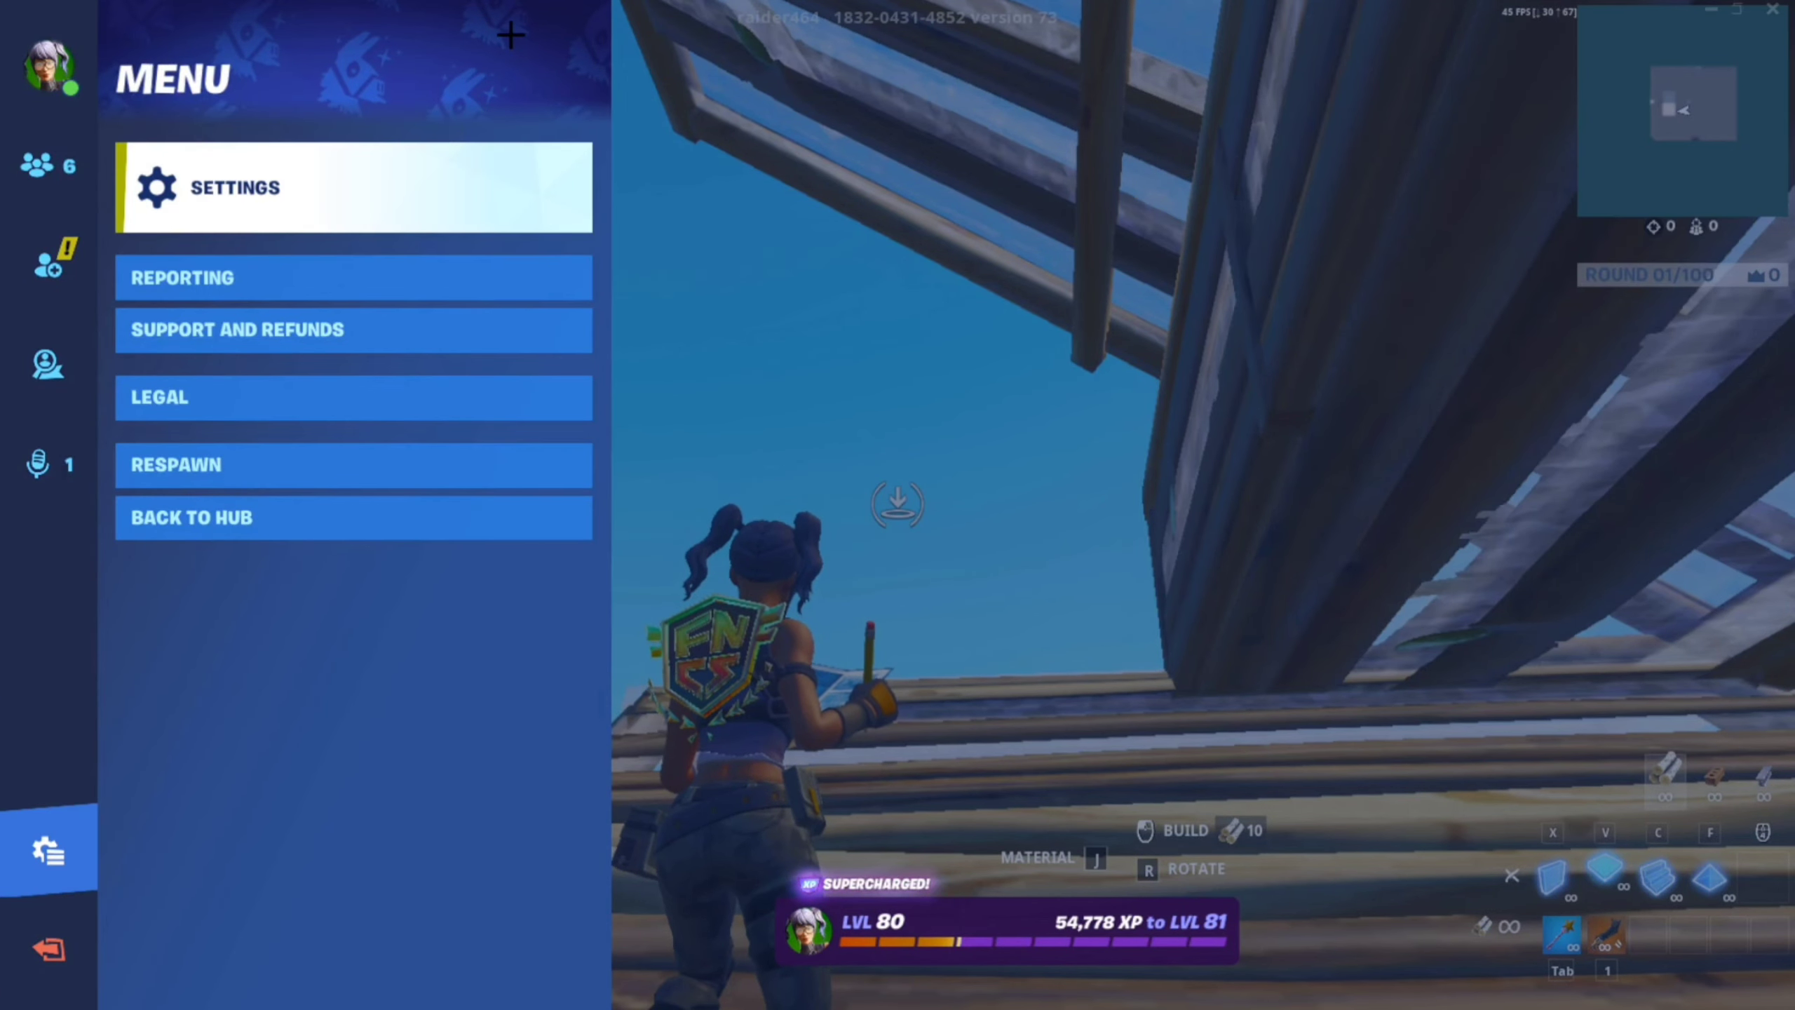
{"action": "key", "text": "Return"}
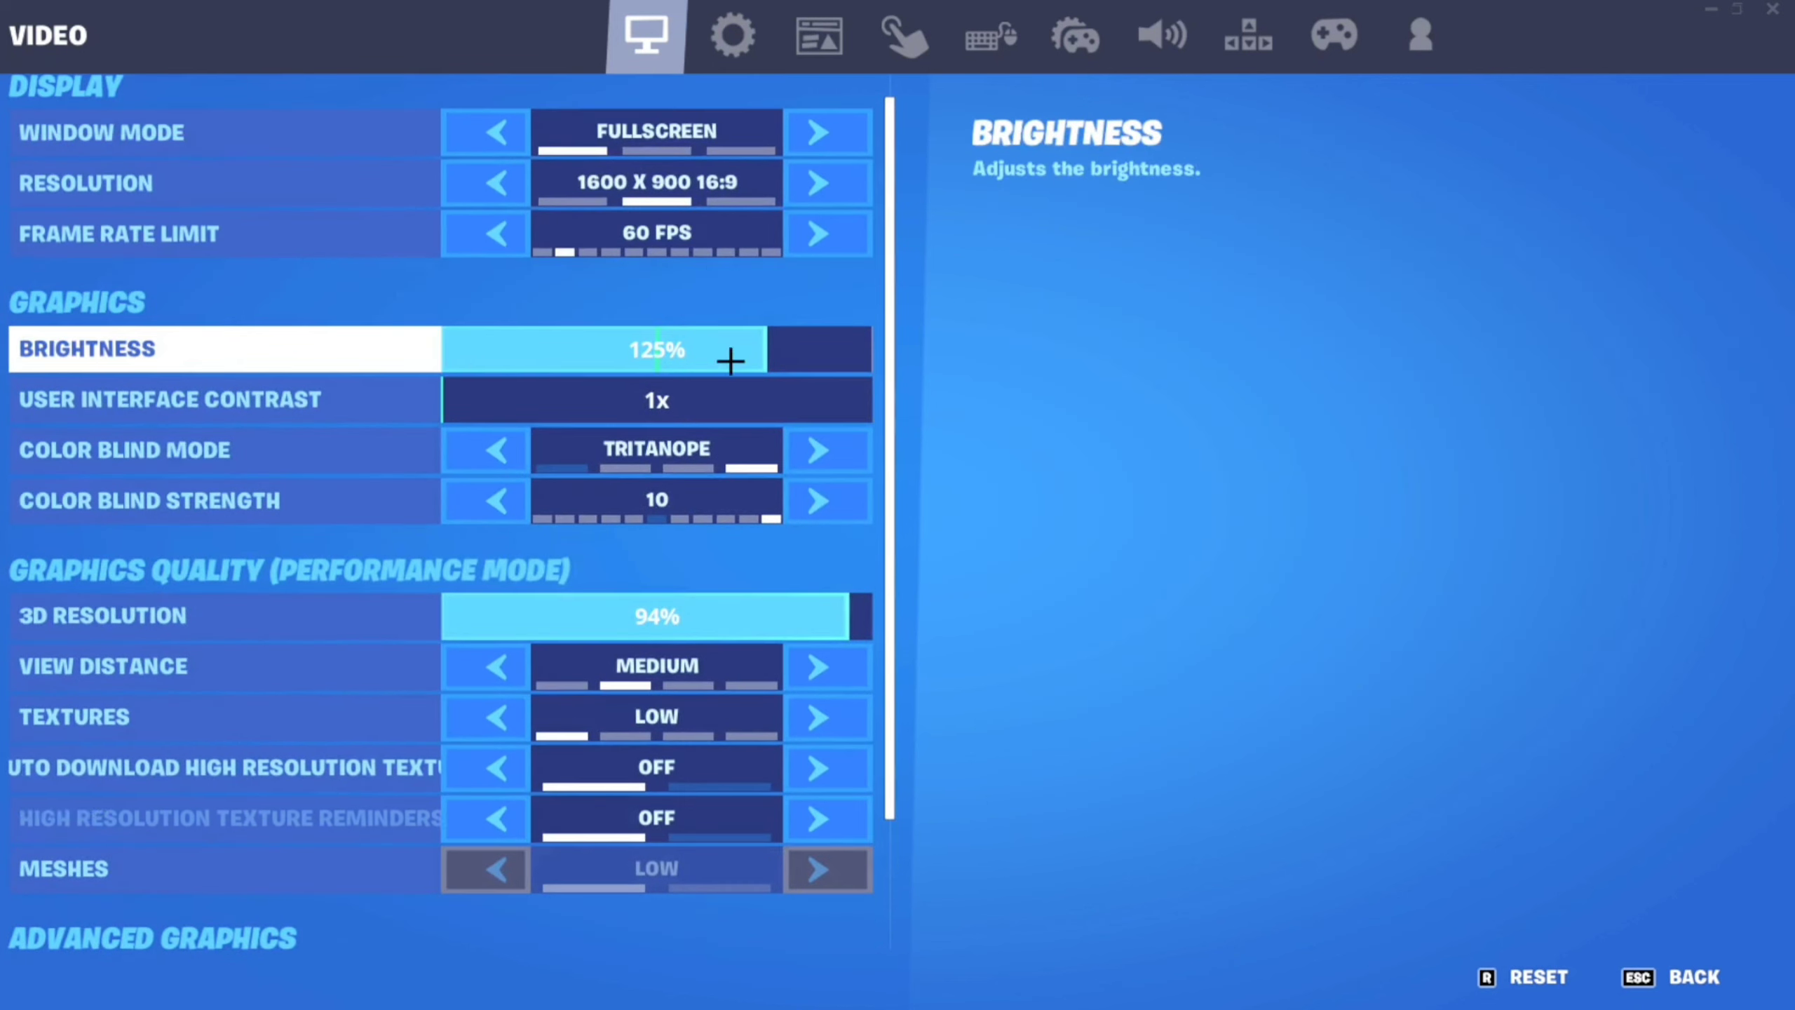
{"action": "scroll", "coordinate": [523, 594], "scroll_direction": "down", "scroll_amount": 2}
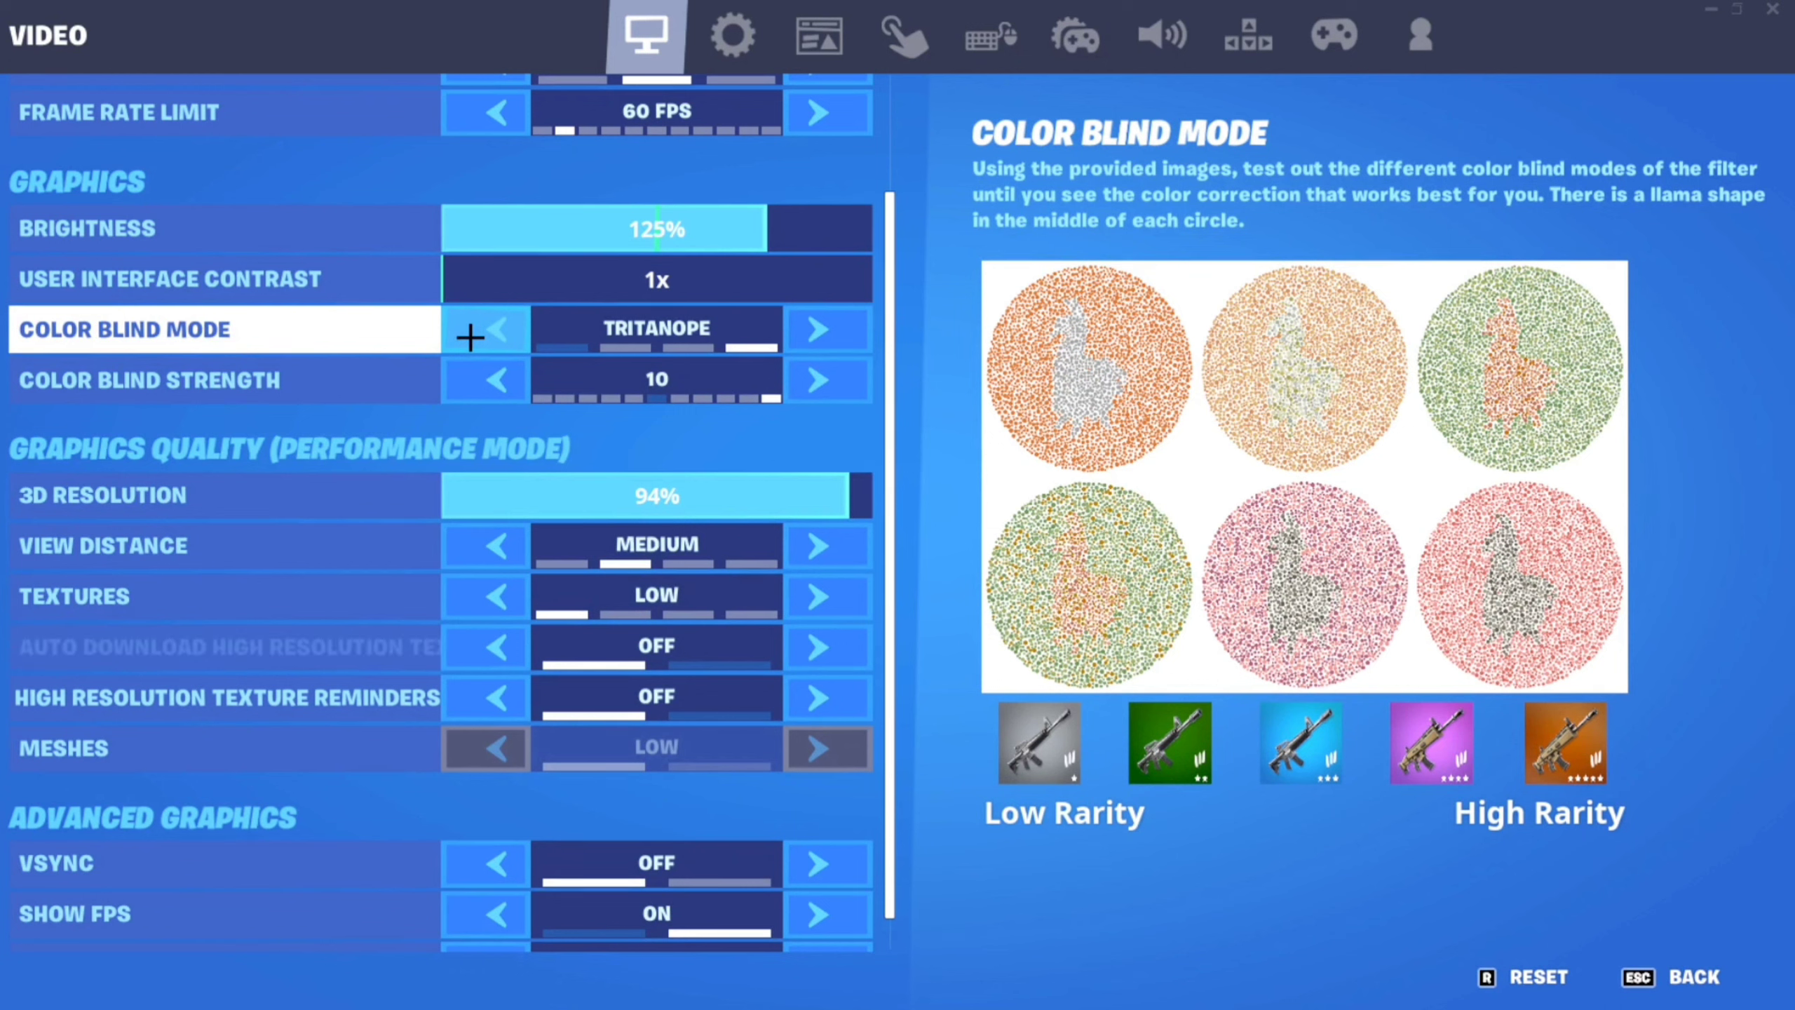
{"action": "scroll", "coordinate": [424, 424], "scroll_direction": "down", "scroll_amount": 1}
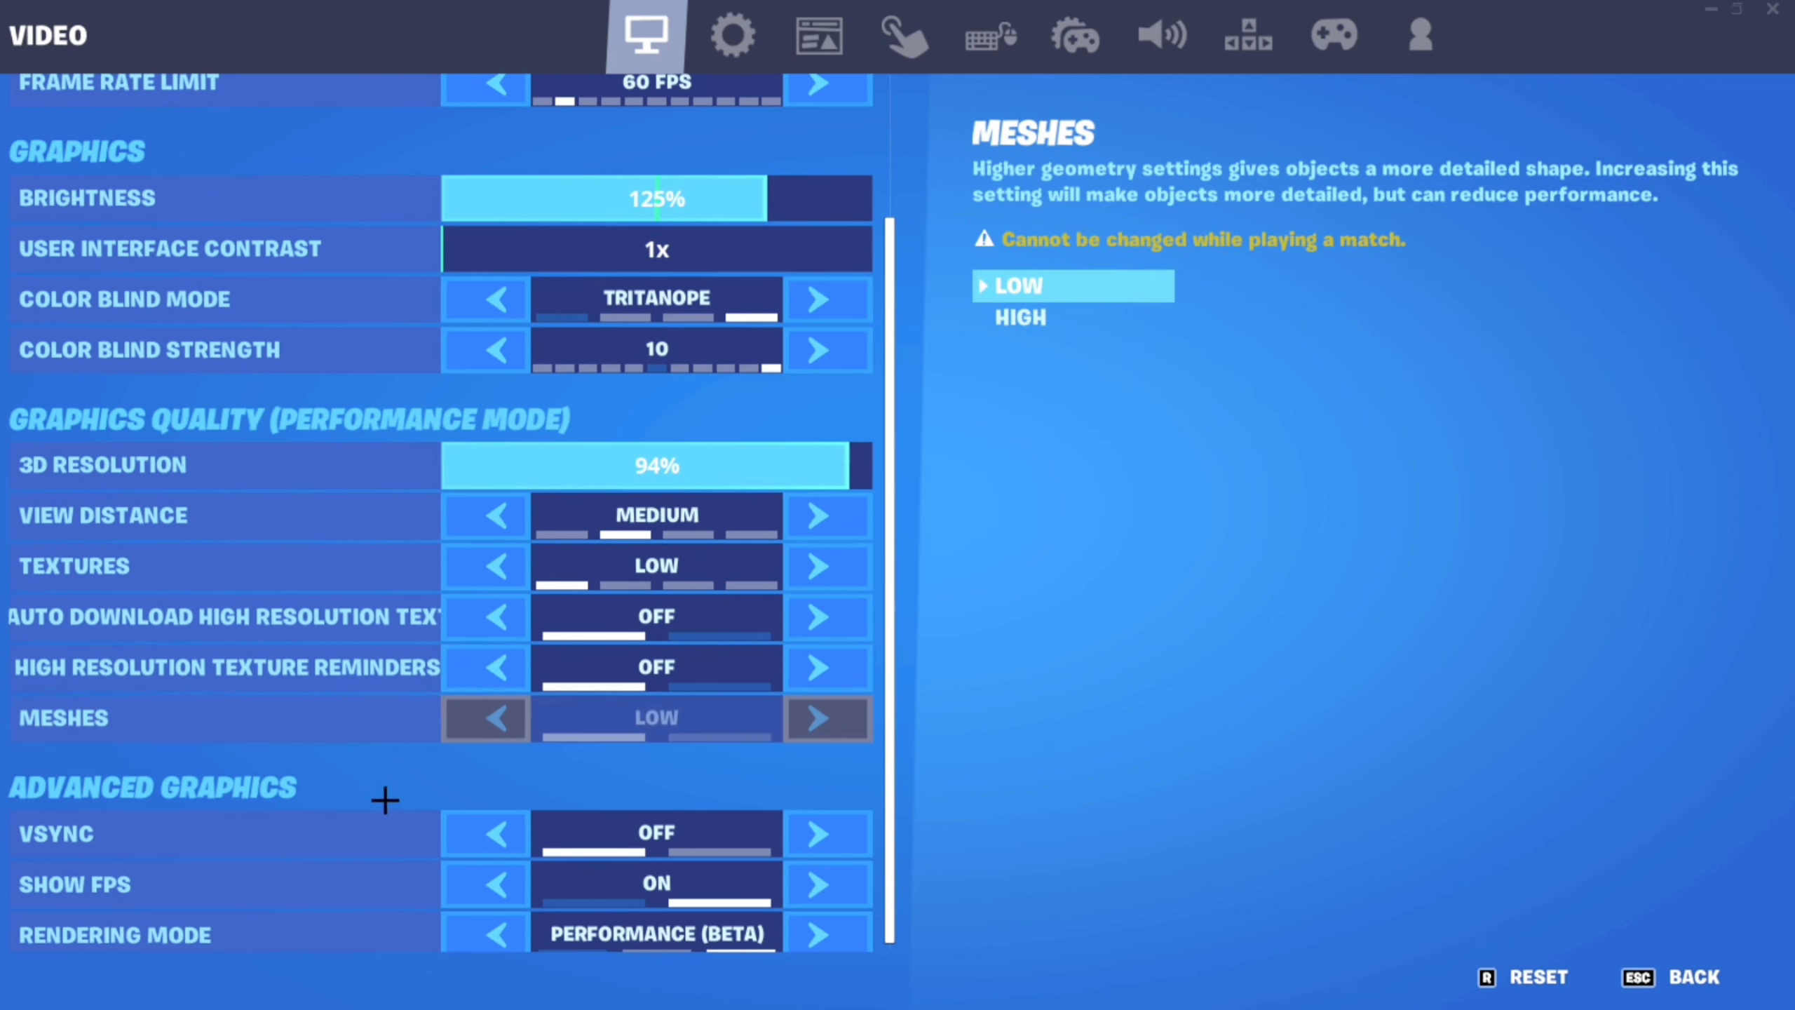
{"action": "scroll", "coordinate": [205, 733], "scroll_direction": "down", "scroll_amount": 1}
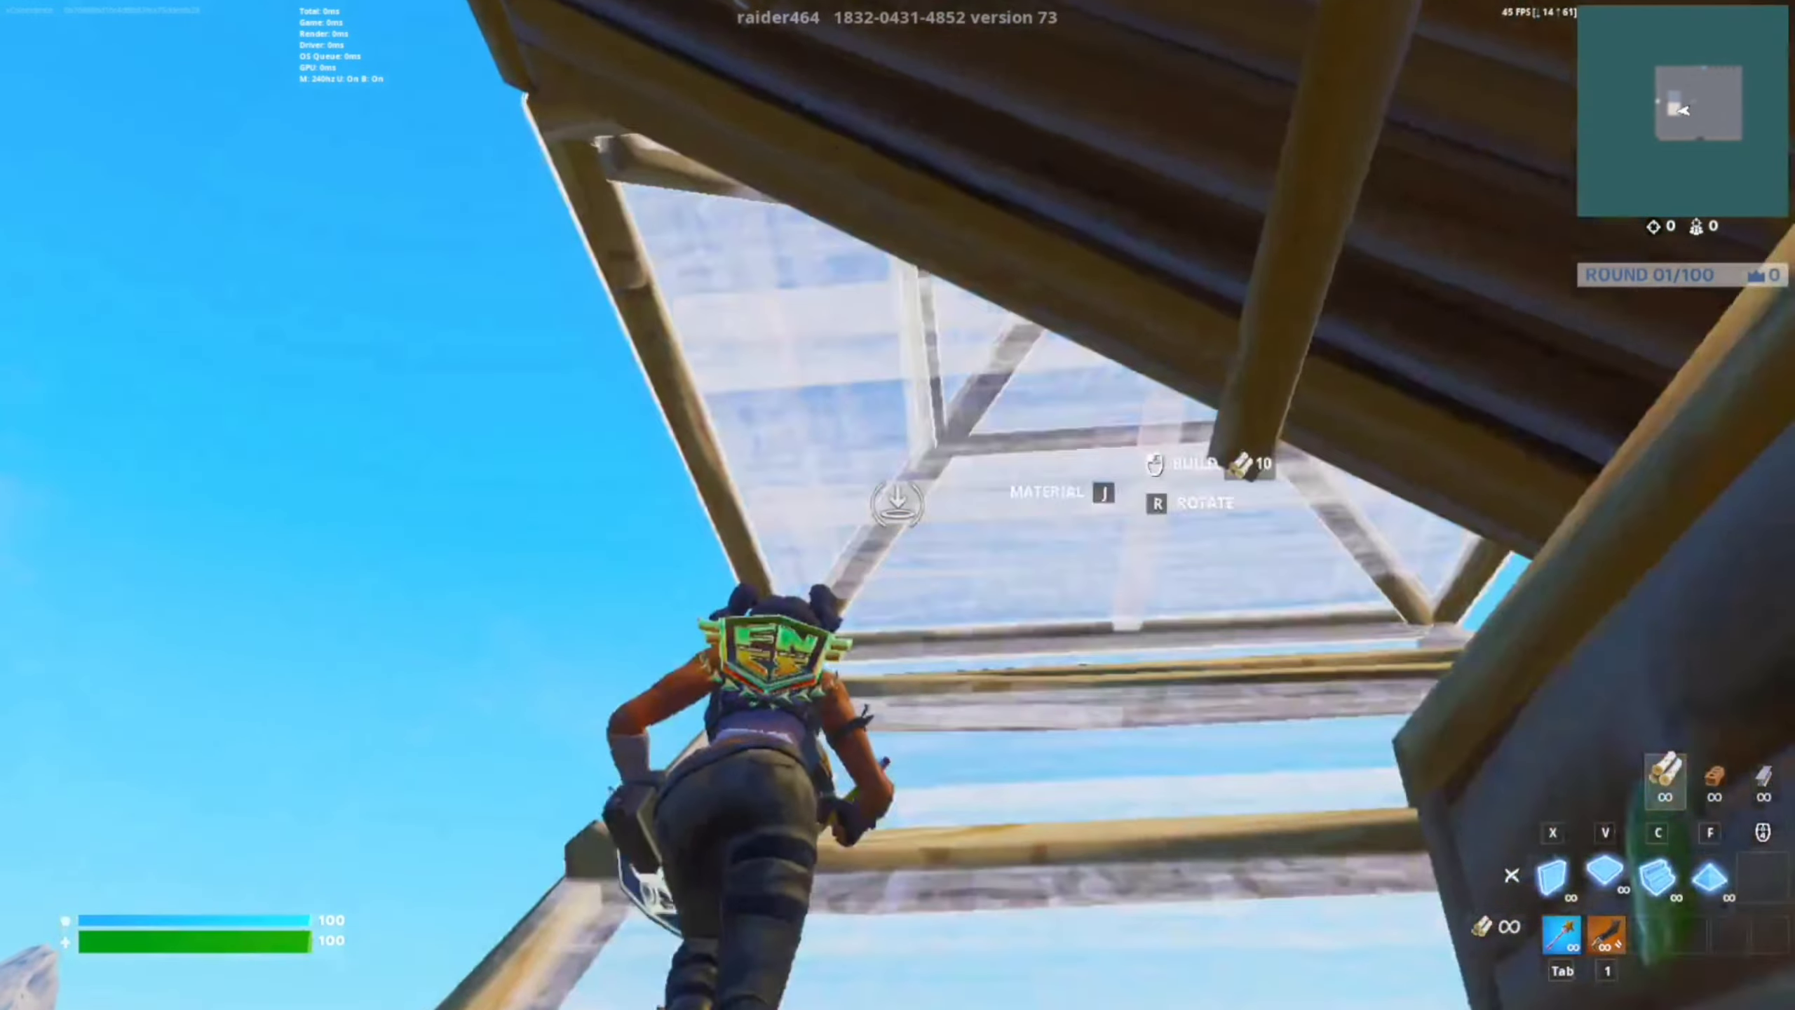
{"action": "key", "text": "w"}
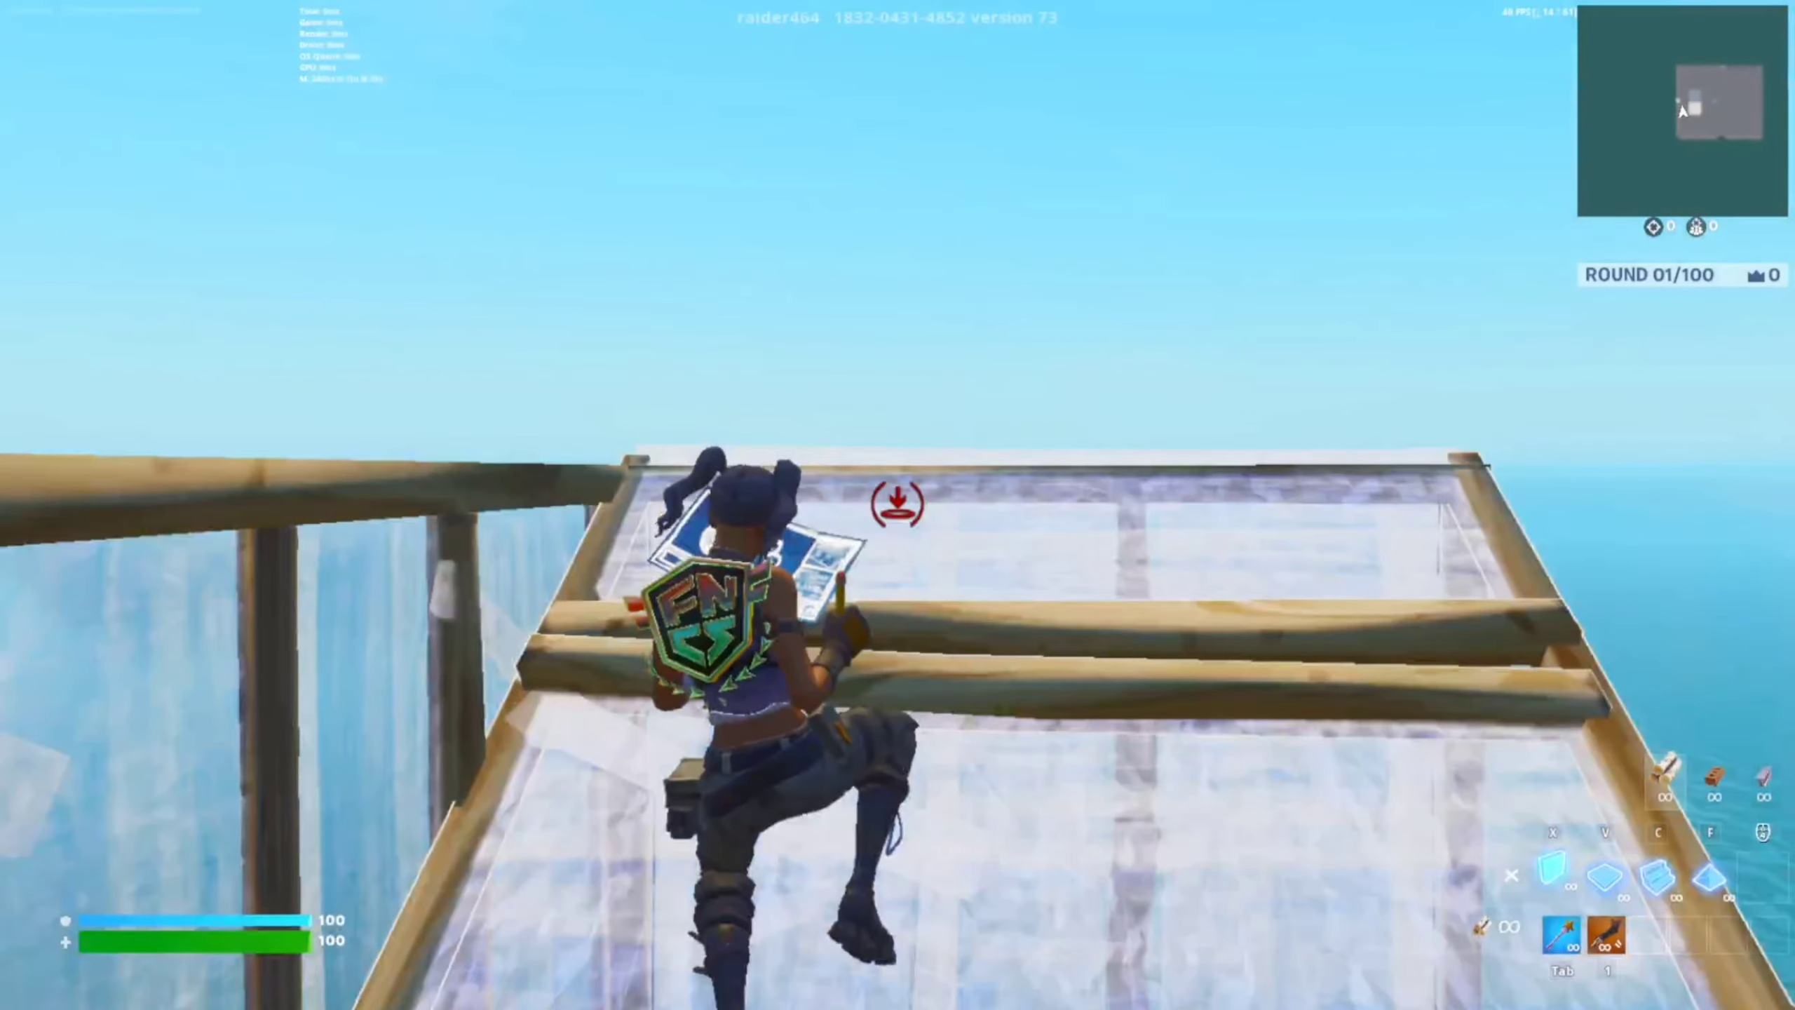
{"action": "left_click", "coordinate": [898, 503]}
{"action": "left_click", "coordinate": [897, 504]}
{"action": "left_click", "coordinate": [898, 503]}
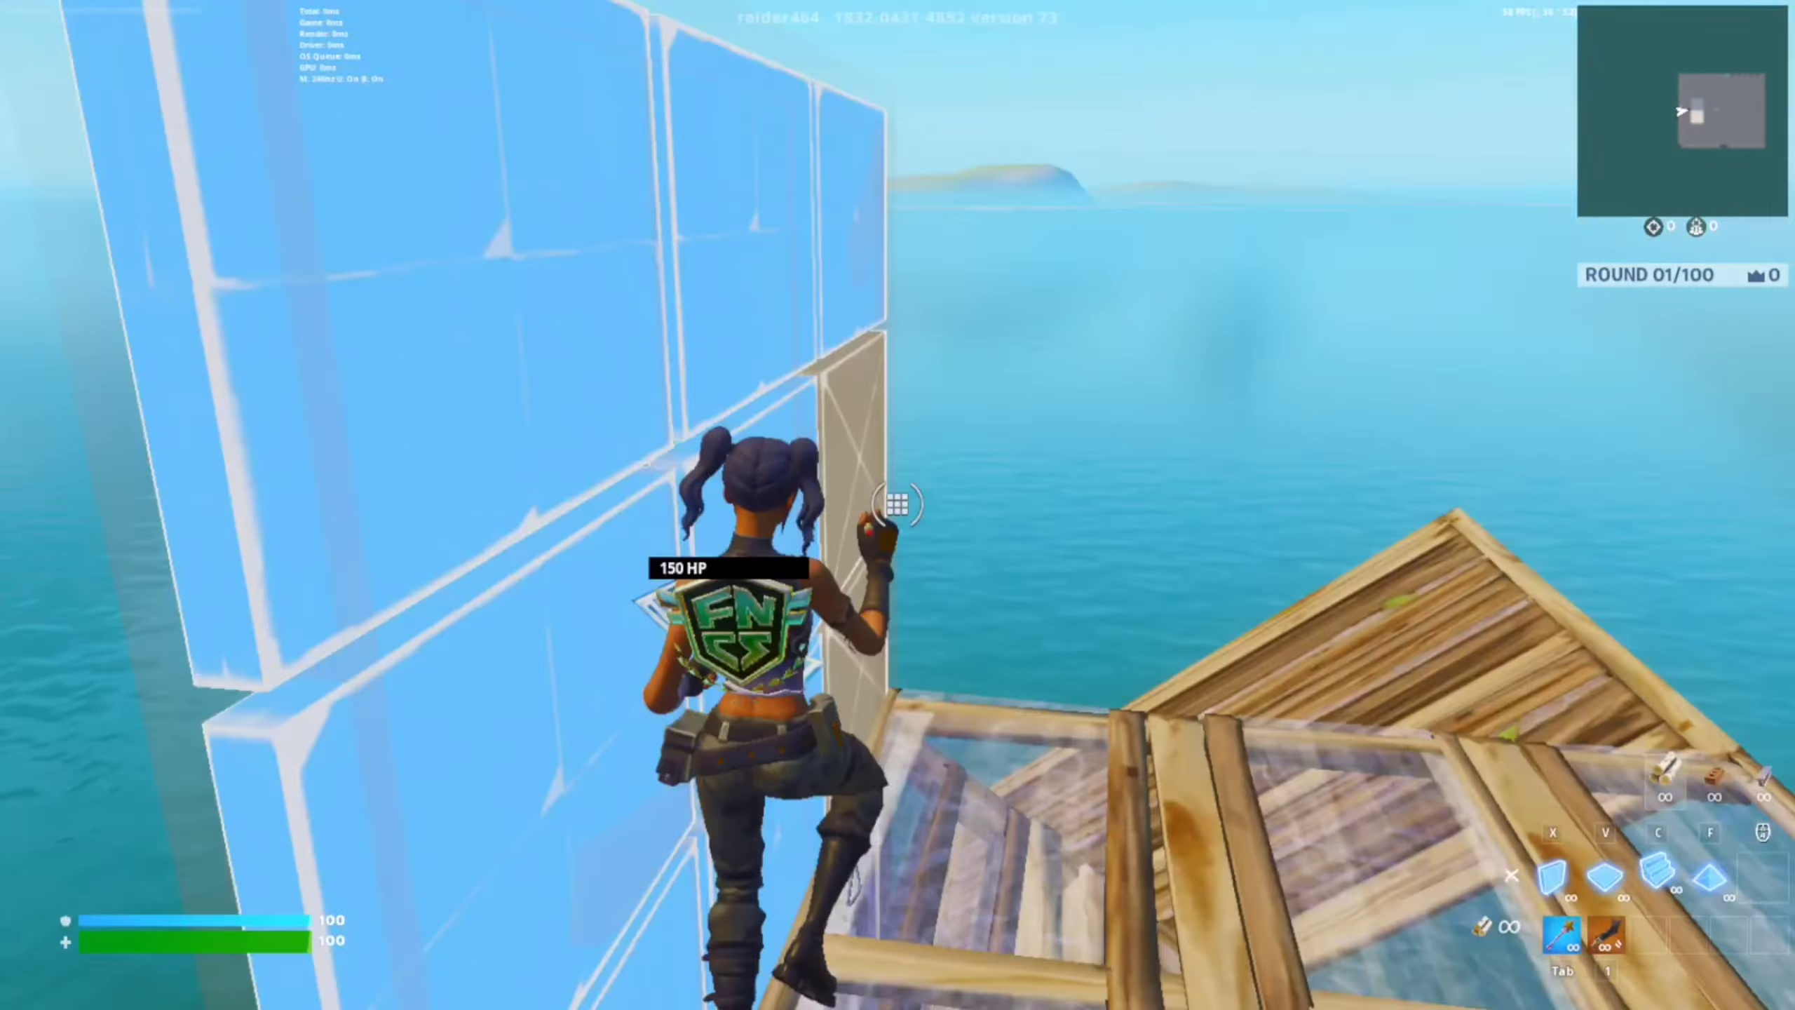
{"action": "key", "text": "c"}
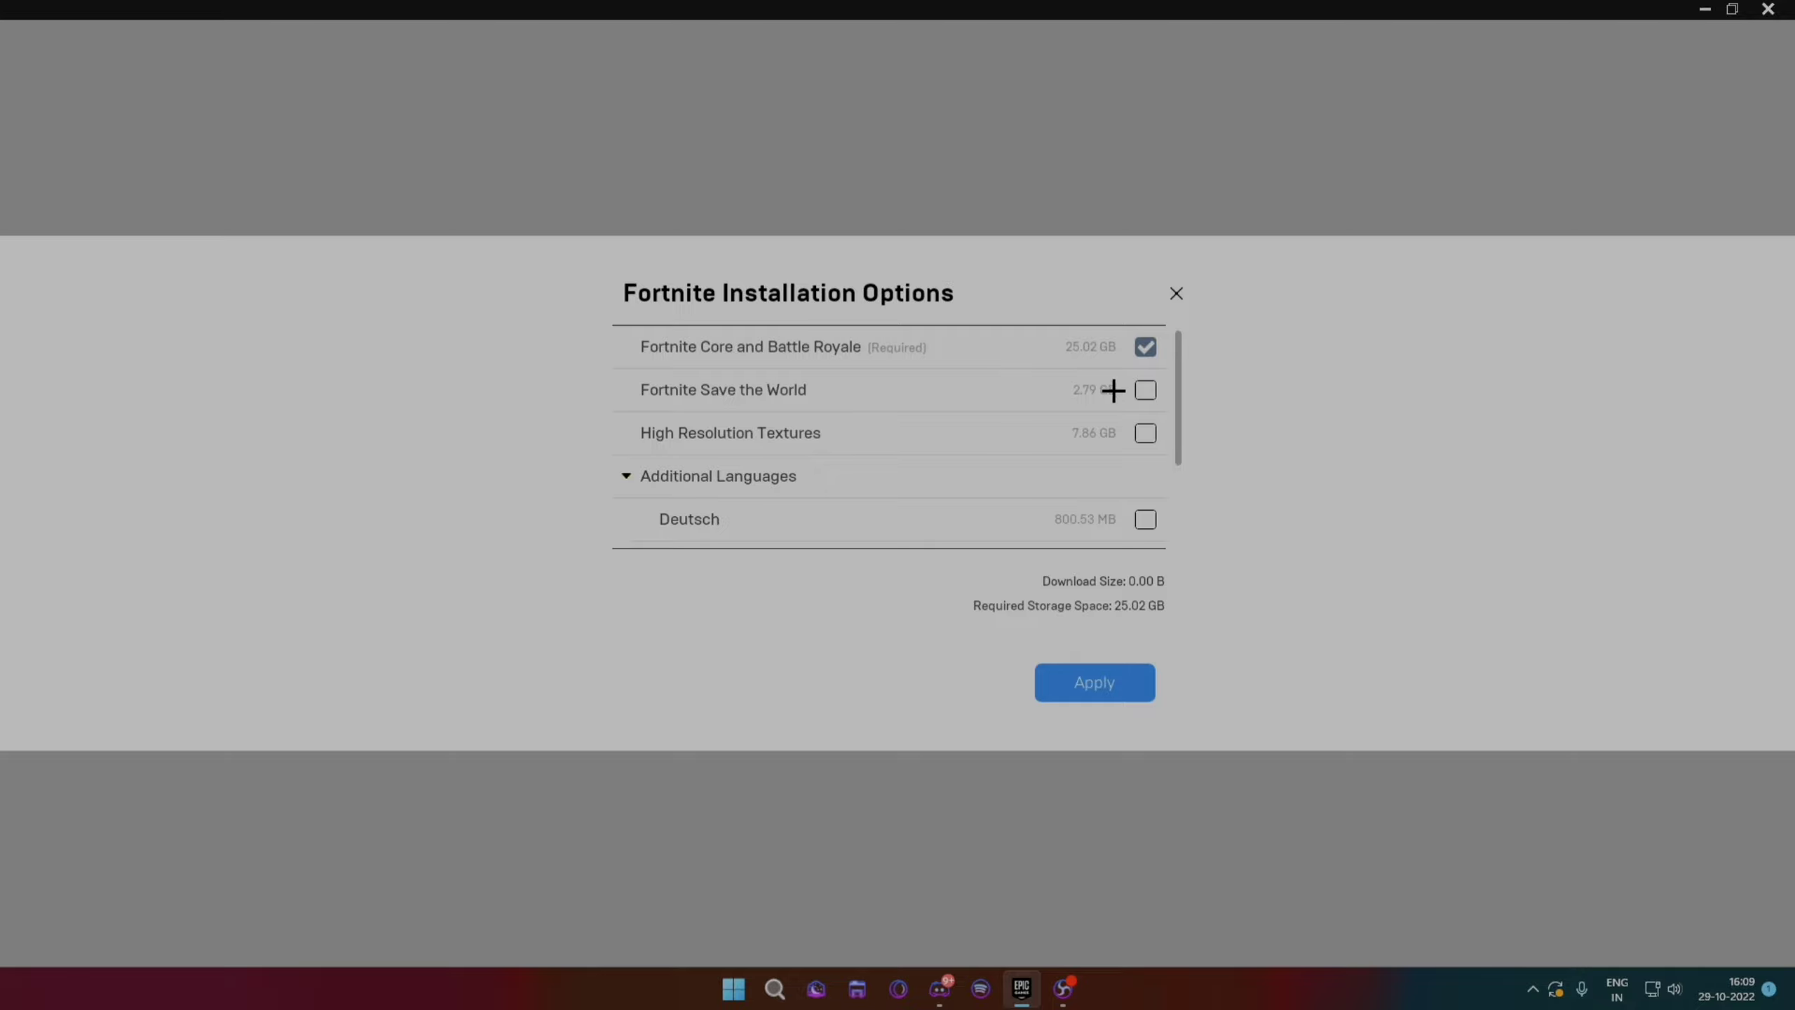
- Examine the optional components in Fortnite's installation options in the Epic Games Launcher
{"action": "scroll", "coordinate": [794, 525], "scroll_direction": "down", "scroll_amount": 5}
{"action": "scroll", "coordinate": [830, 495], "scroll_direction": "up", "scroll_amount": 5}
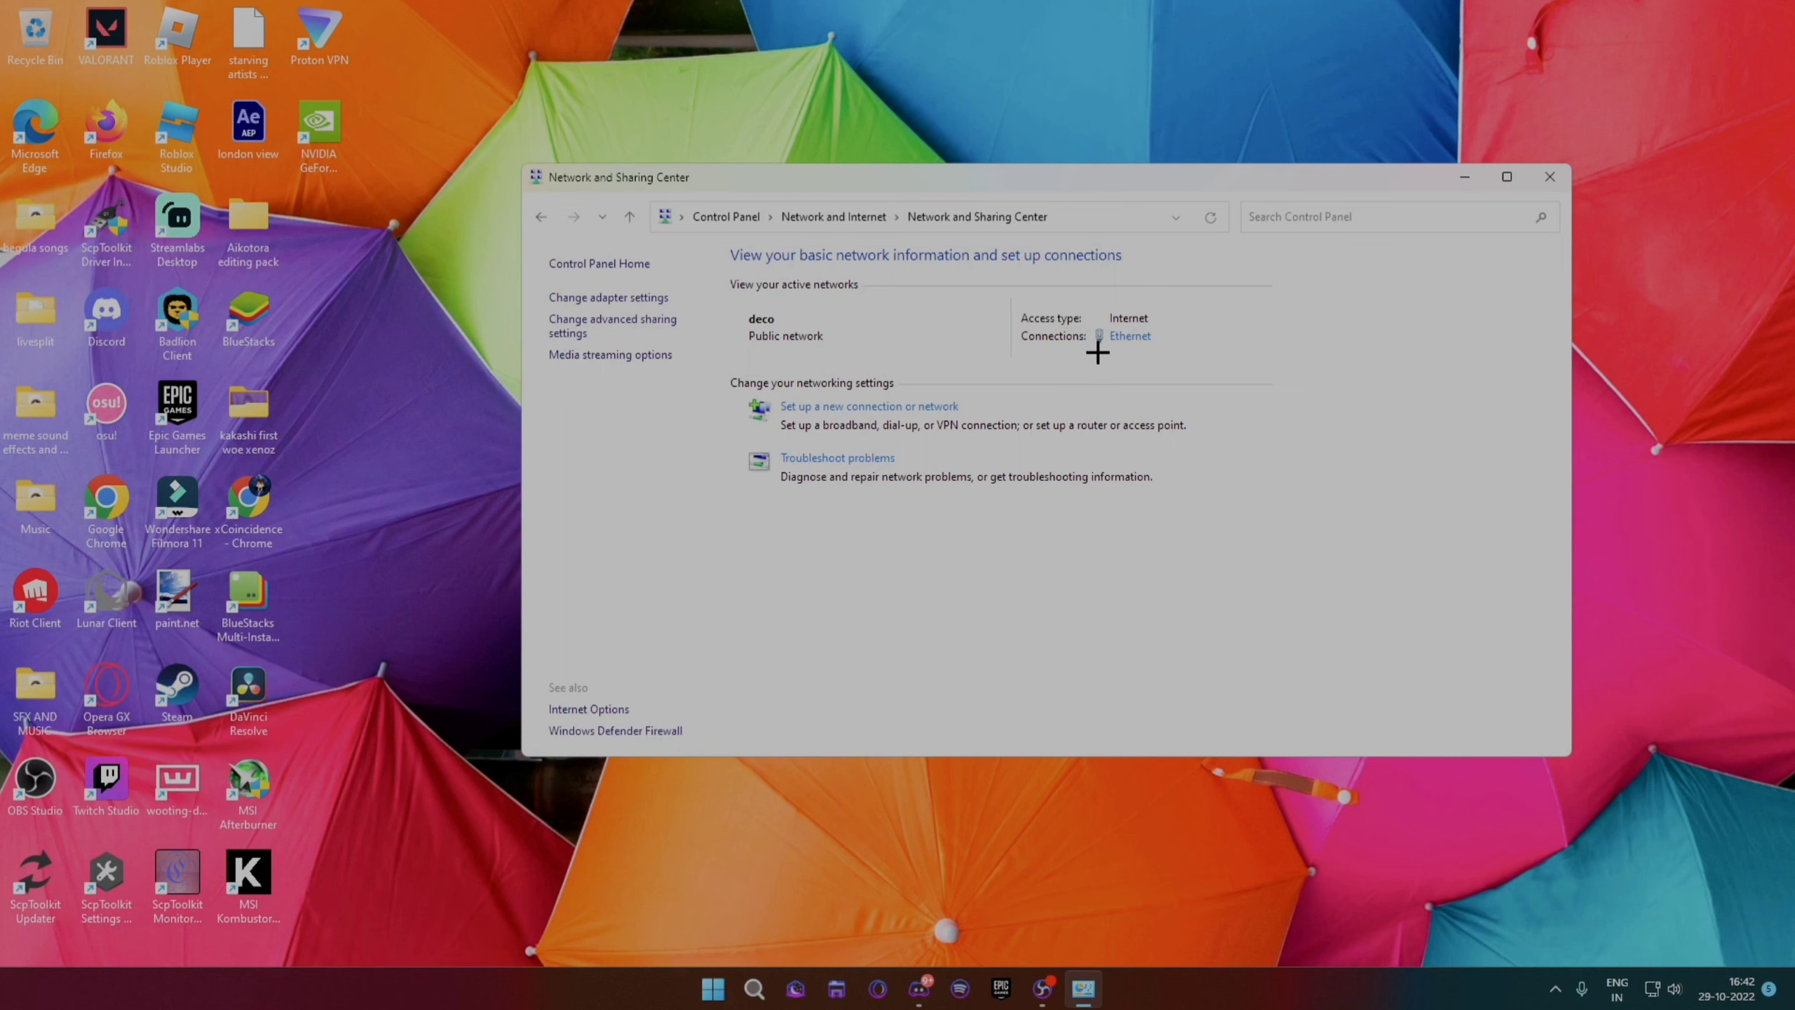
- Open the Ethernet connection's Internet Protocol Version 4 properties and choose to use manually specified DNS server addresses
{"action": "left_click", "coordinate": [1134, 339]}
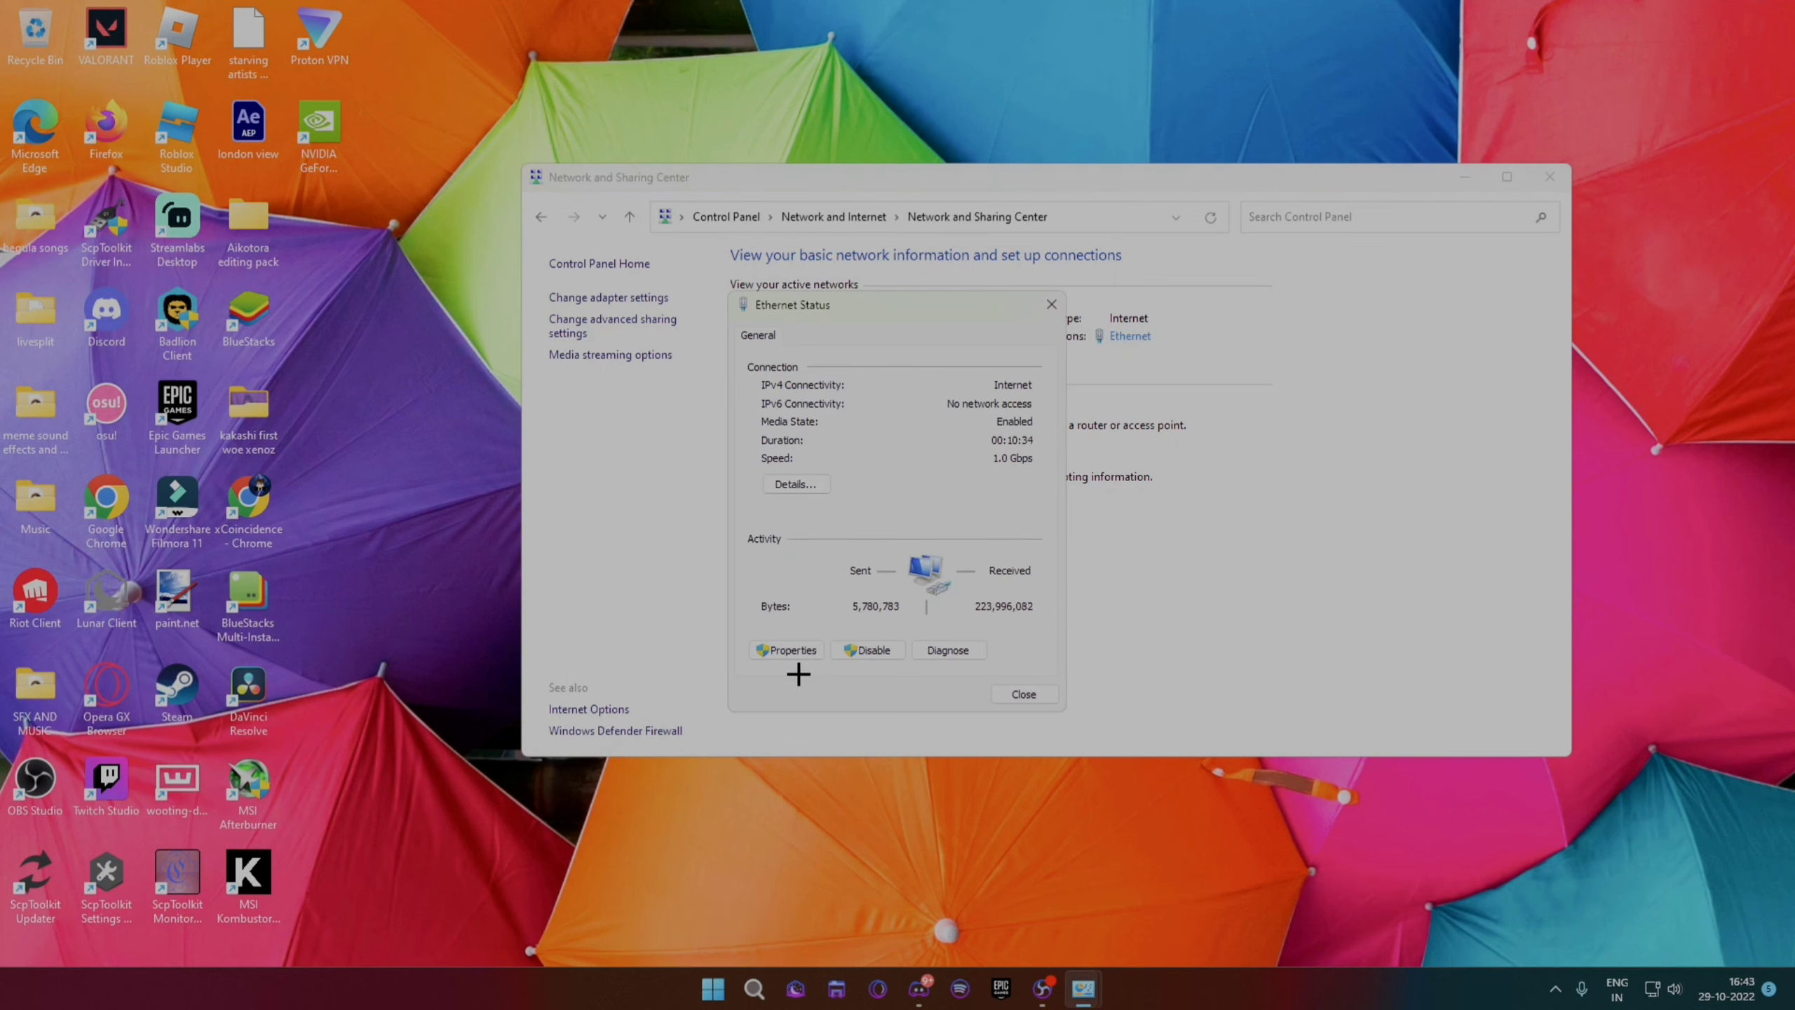
{"action": "left_click", "coordinate": [787, 649]}
{"action": "double_click", "coordinate": [848, 518]}
{"action": "left_click", "coordinate": [809, 653]}
- Enter 8.8.8.8 as the preferred DNS server and 8.8.4.4 as the alternate DNS server
{"action": "left_click", "coordinate": [1027, 676]}
{"action": "type", "text": "8.8.8.8"}
{"action": "left_click", "coordinate": [1027, 699]}
{"action": "type", "text": "8.8.4.4"}
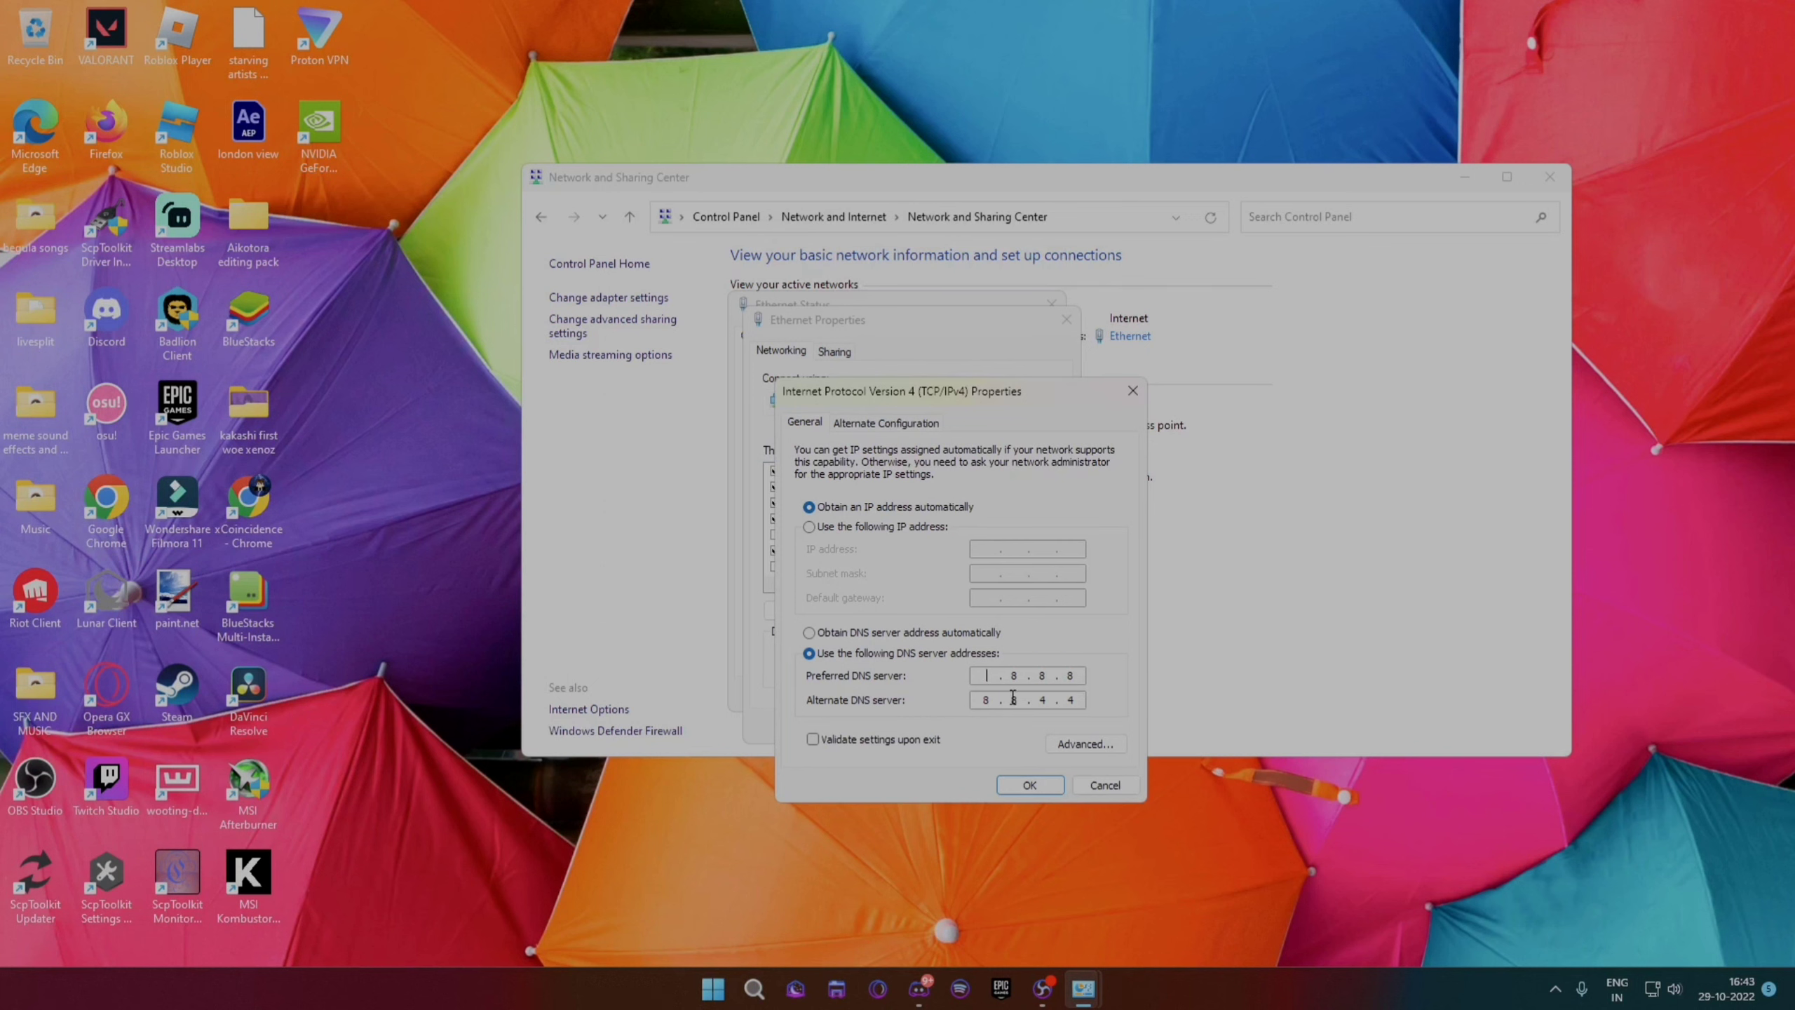
- Try 1.1.1.1 as the DNS server address in the IPv4 properties
{"action": "type", "text": "1.1.1.1"}
{"action": "key", "text": "Tab"}
{"action": "type", "text": "1.1.1.1"}
- Restore the DNS servers to 8.8.8.8 preferred and 8.8.4.4 alternate, accept the changes, and close the network windows
{"action": "double_click", "coordinate": [988, 676]}
{"action": "type", "text": "8.8.8.8"}
{"action": "double_click", "coordinate": [984, 701]}
{"action": "type", "text": "1.8"}
{"action": "key", "text": "Home"}
{"action": "type", "text": "8.8.4.4"}
{"action": "left_click", "coordinate": [1034, 783]}
{"action": "left_click", "coordinate": [967, 725]}
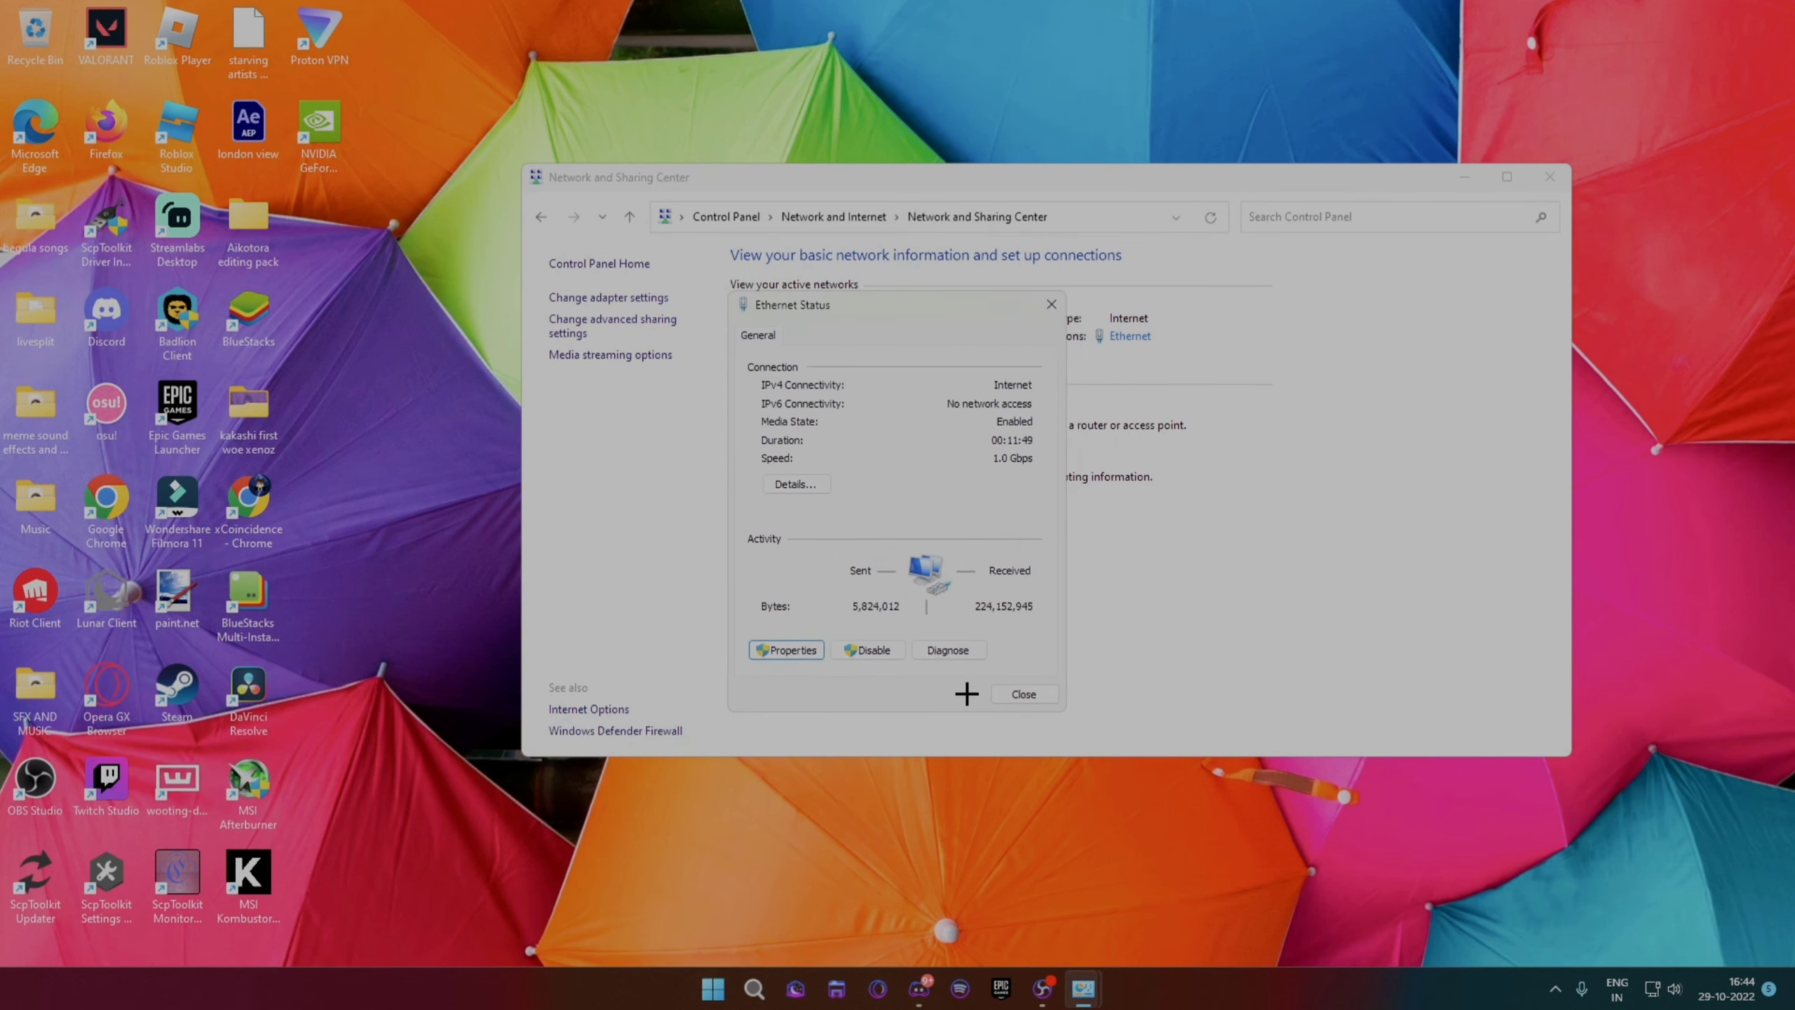
{"action": "left_click", "coordinate": [1024, 693]}
{"action": "left_click", "coordinate": [1550, 176]}
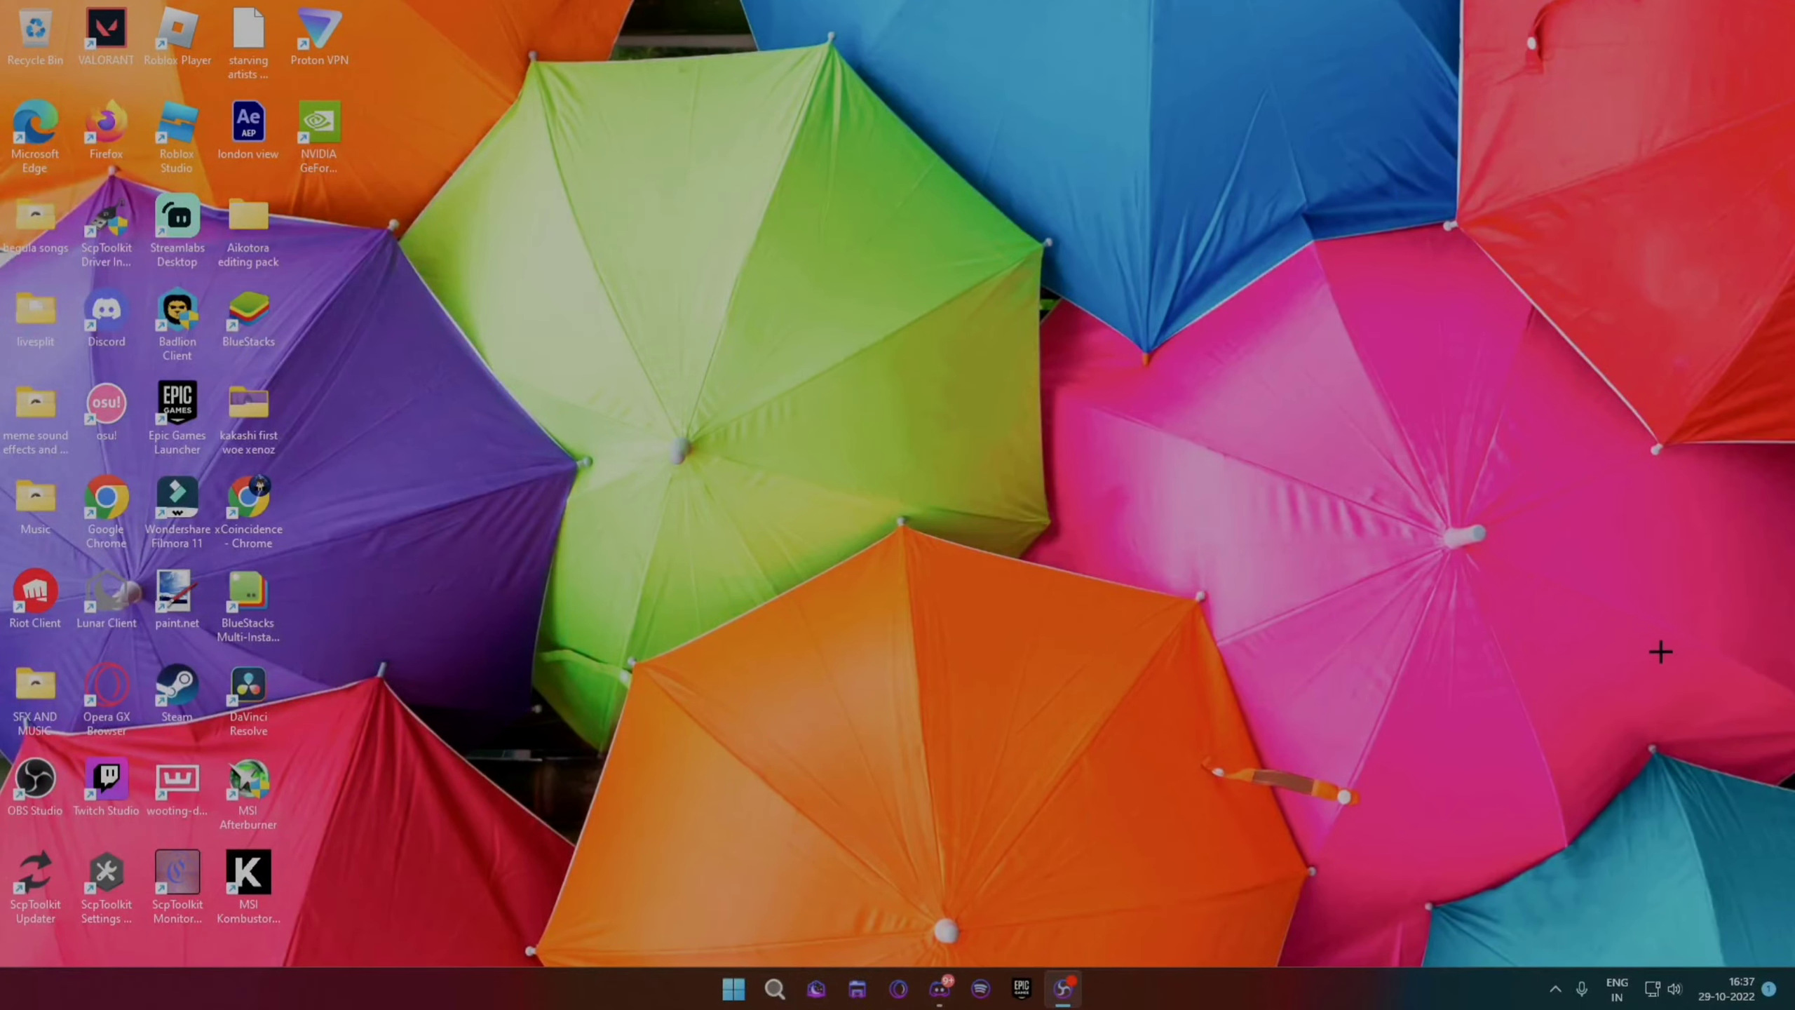
- In AMD Software's display settings, enable VRR for Display 2
{"action": "left_click", "coordinate": [761, 498]}
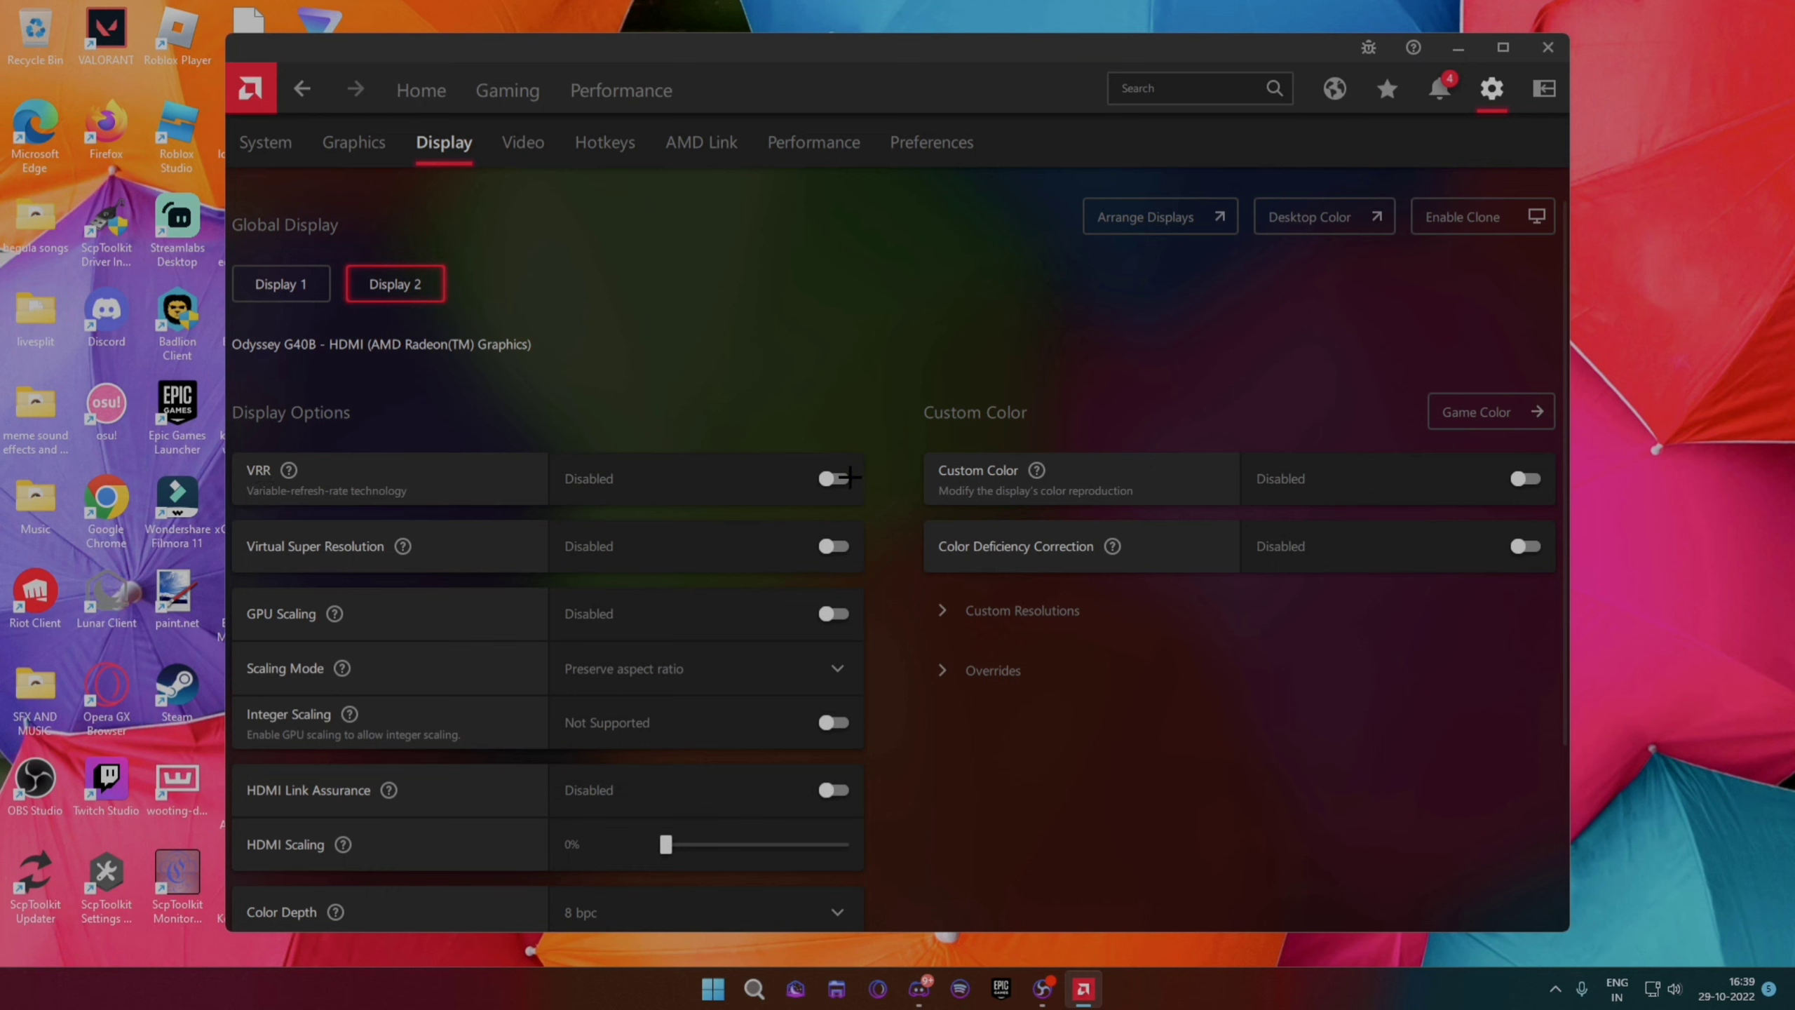
{"action": "left_click", "coordinate": [833, 479]}
{"action": "mouse_move", "coordinate": [289, 470]}
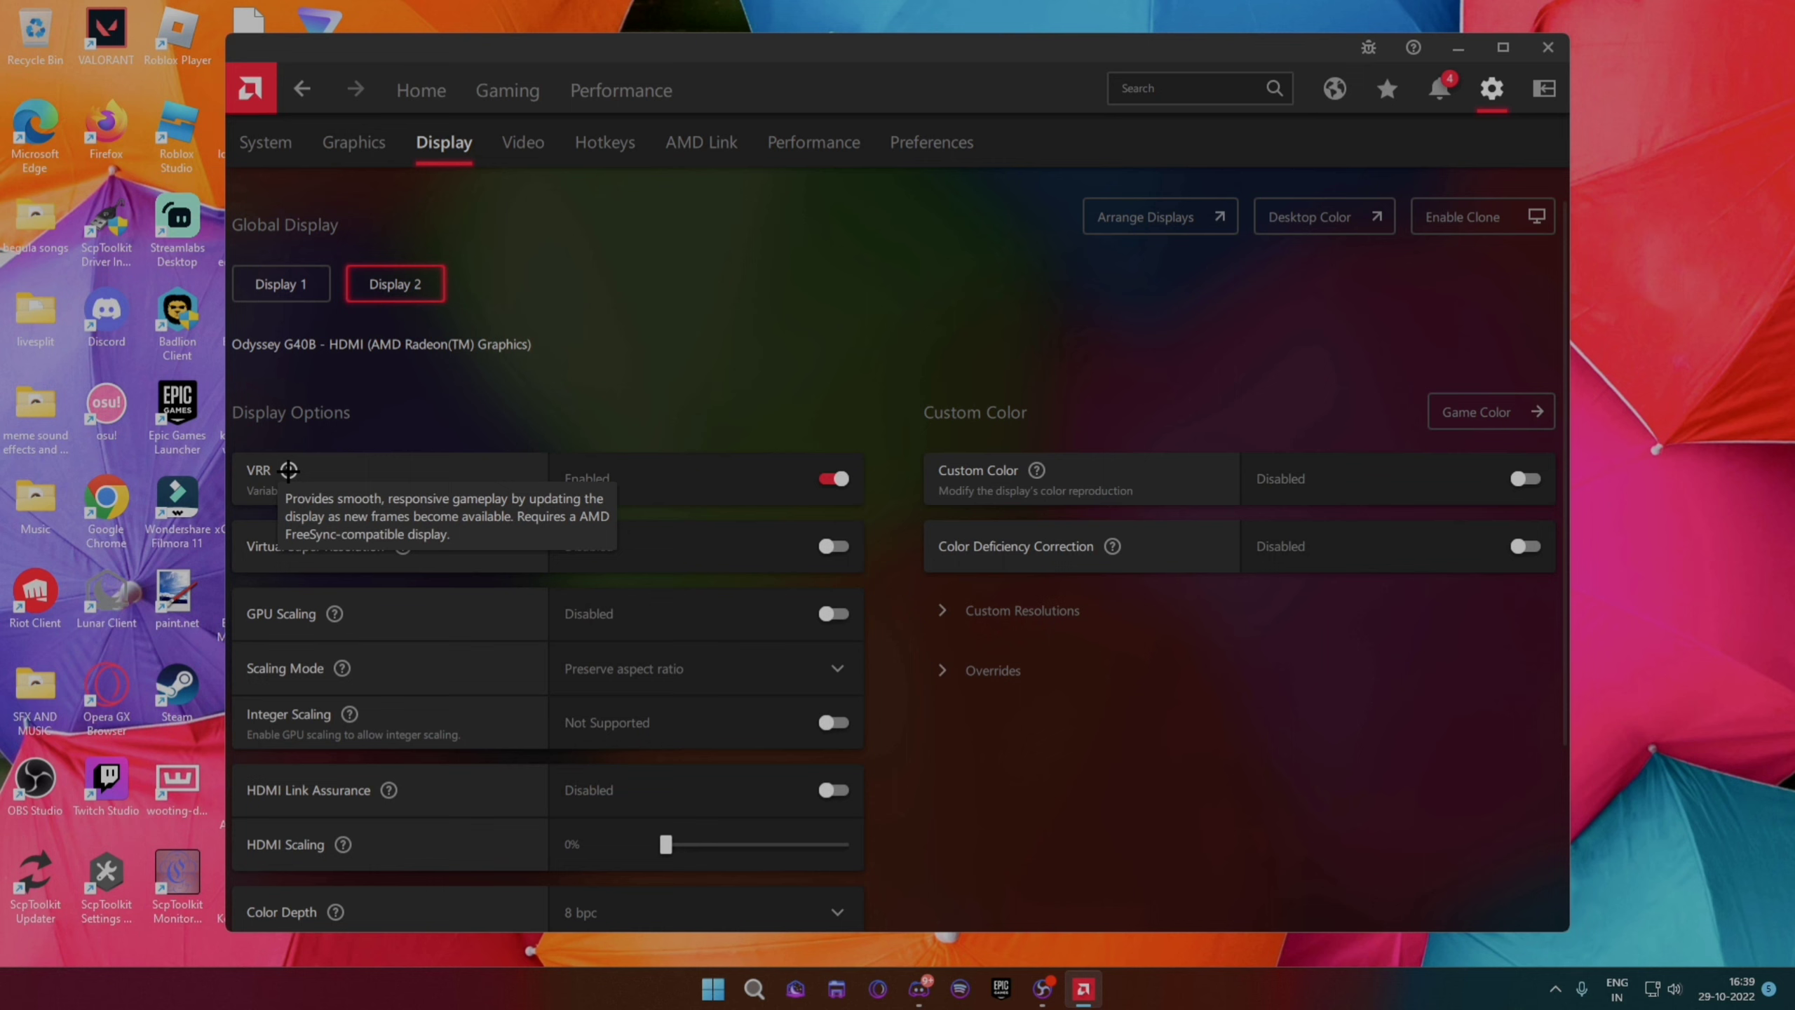
{"action": "mouse_move", "coordinate": [403, 544]}
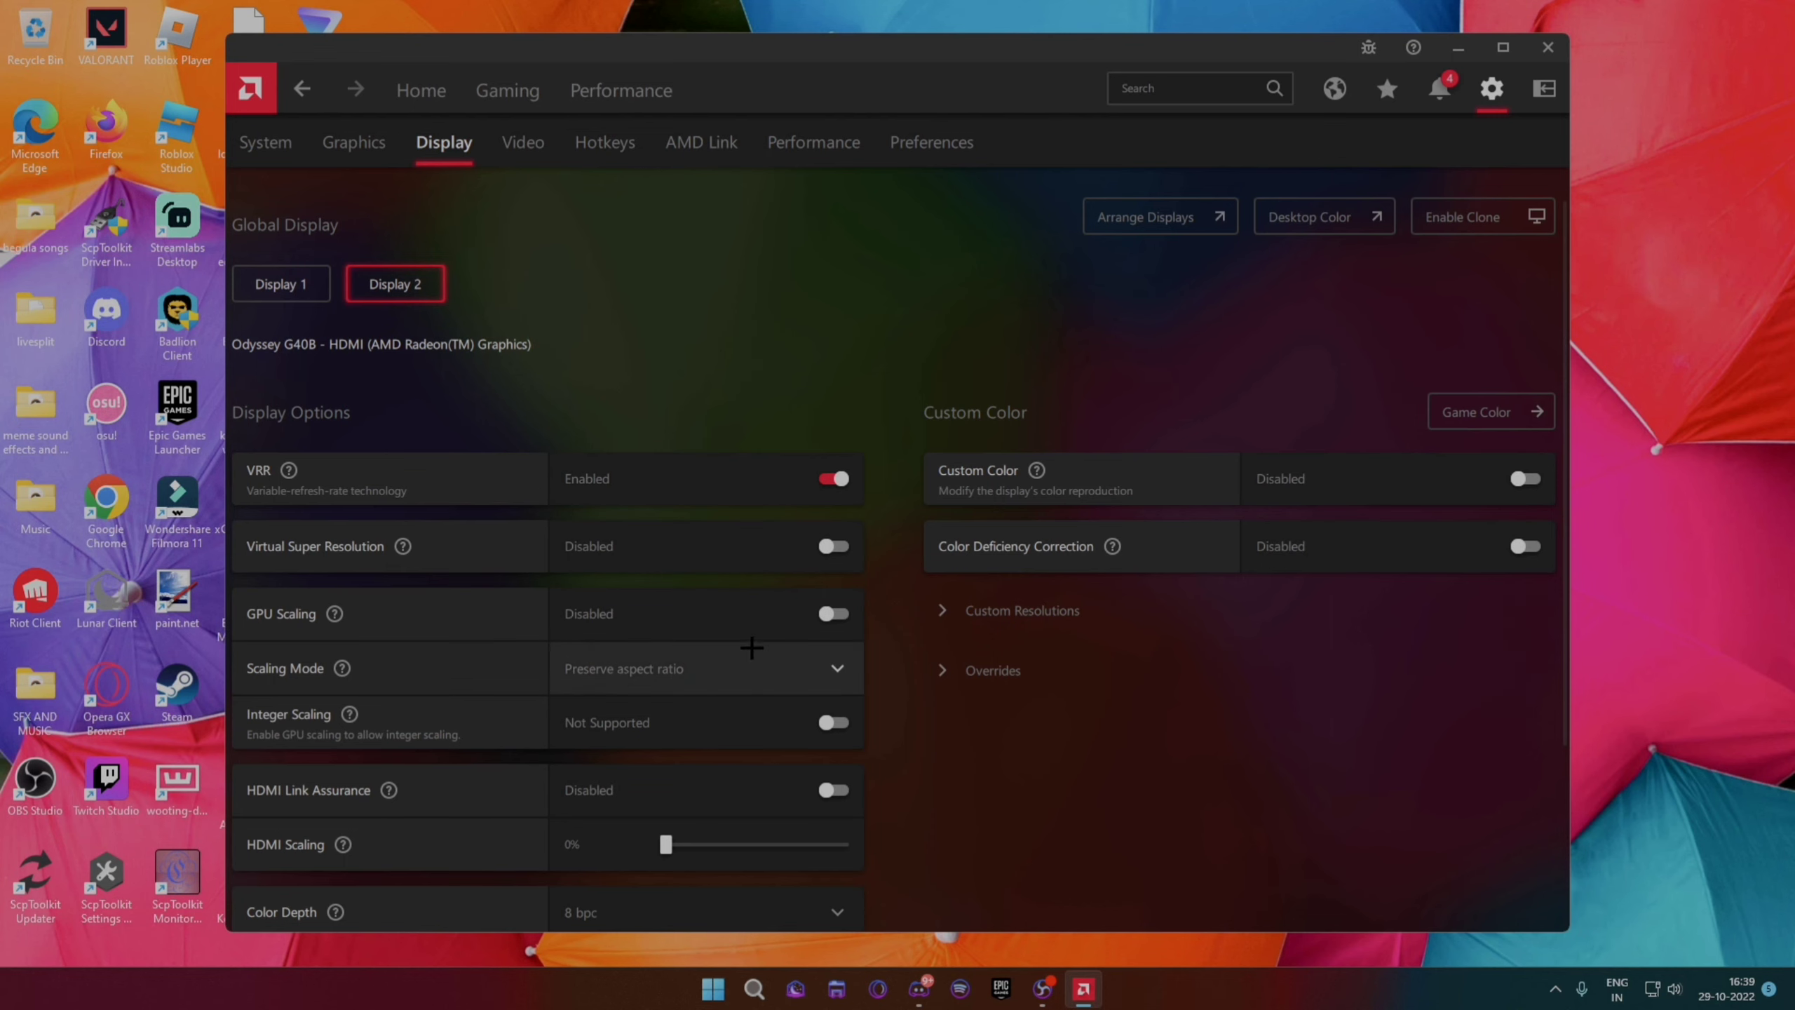
- Accept the EULA for the Custom Resolutions feature and collapse that section
{"action": "left_click", "coordinate": [1035, 612]}
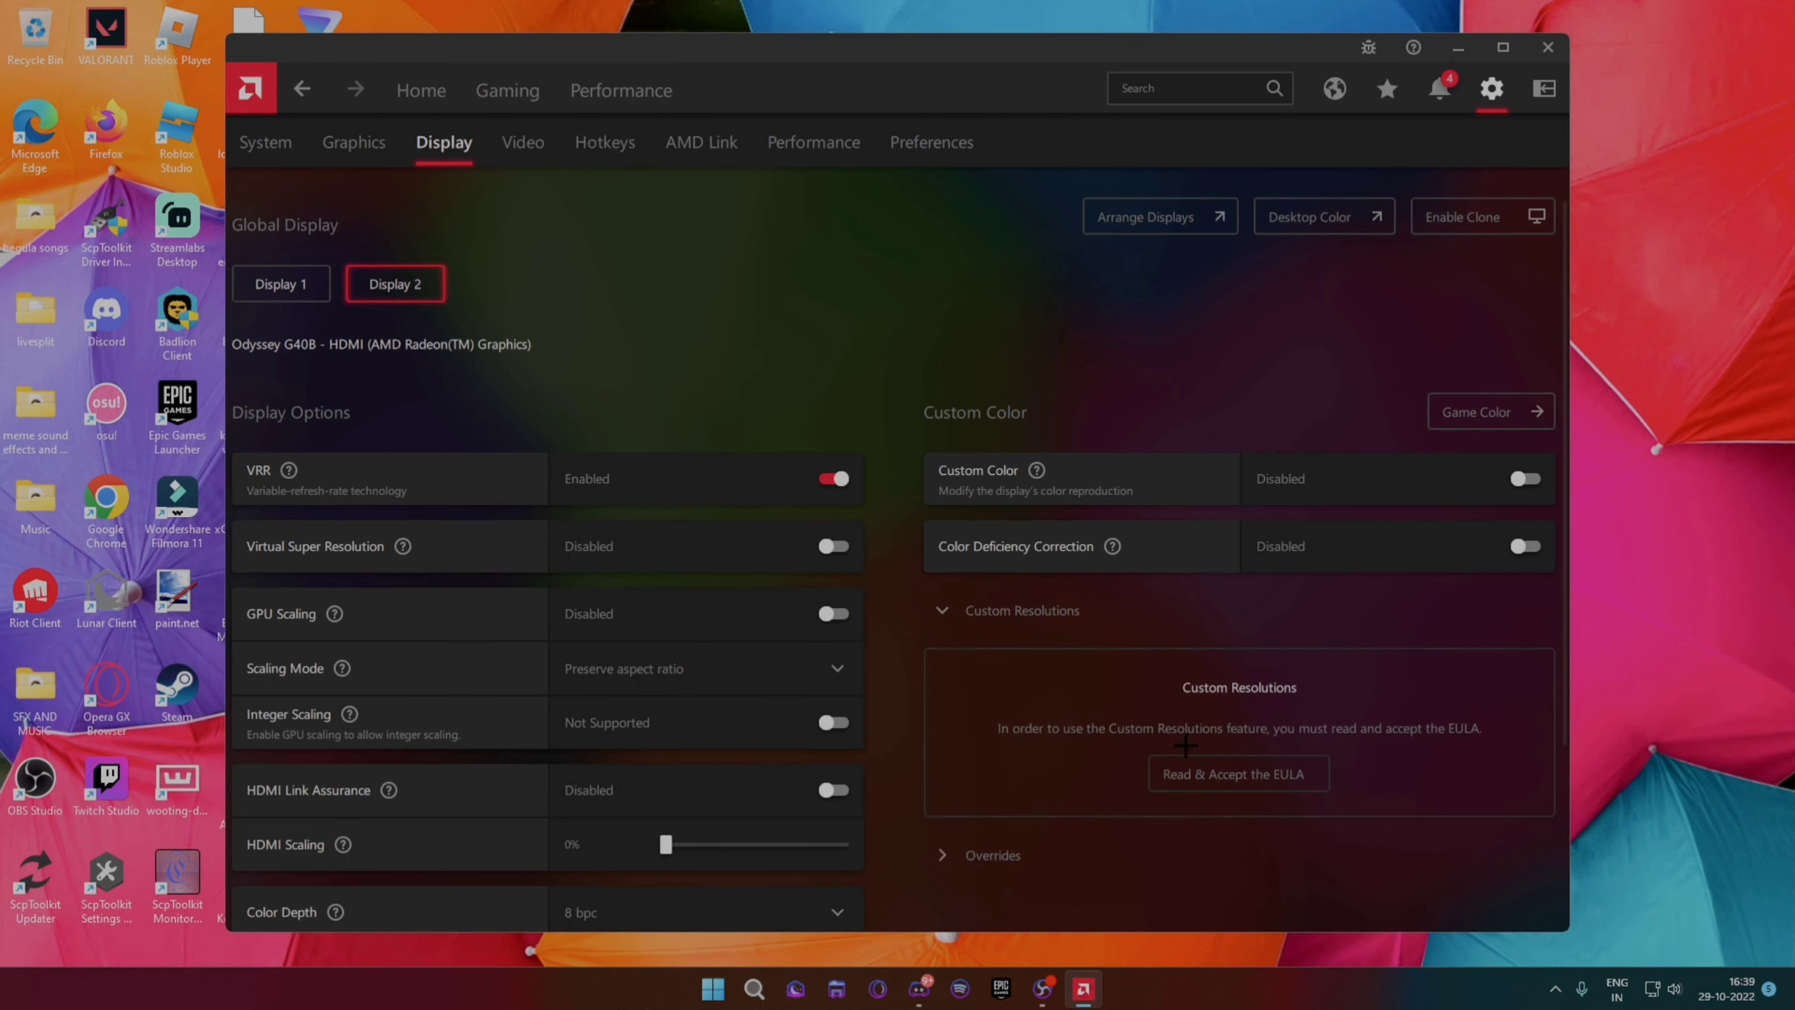
{"action": "left_click", "coordinate": [1215, 778]}
{"action": "left_click", "coordinate": [1057, 680]}
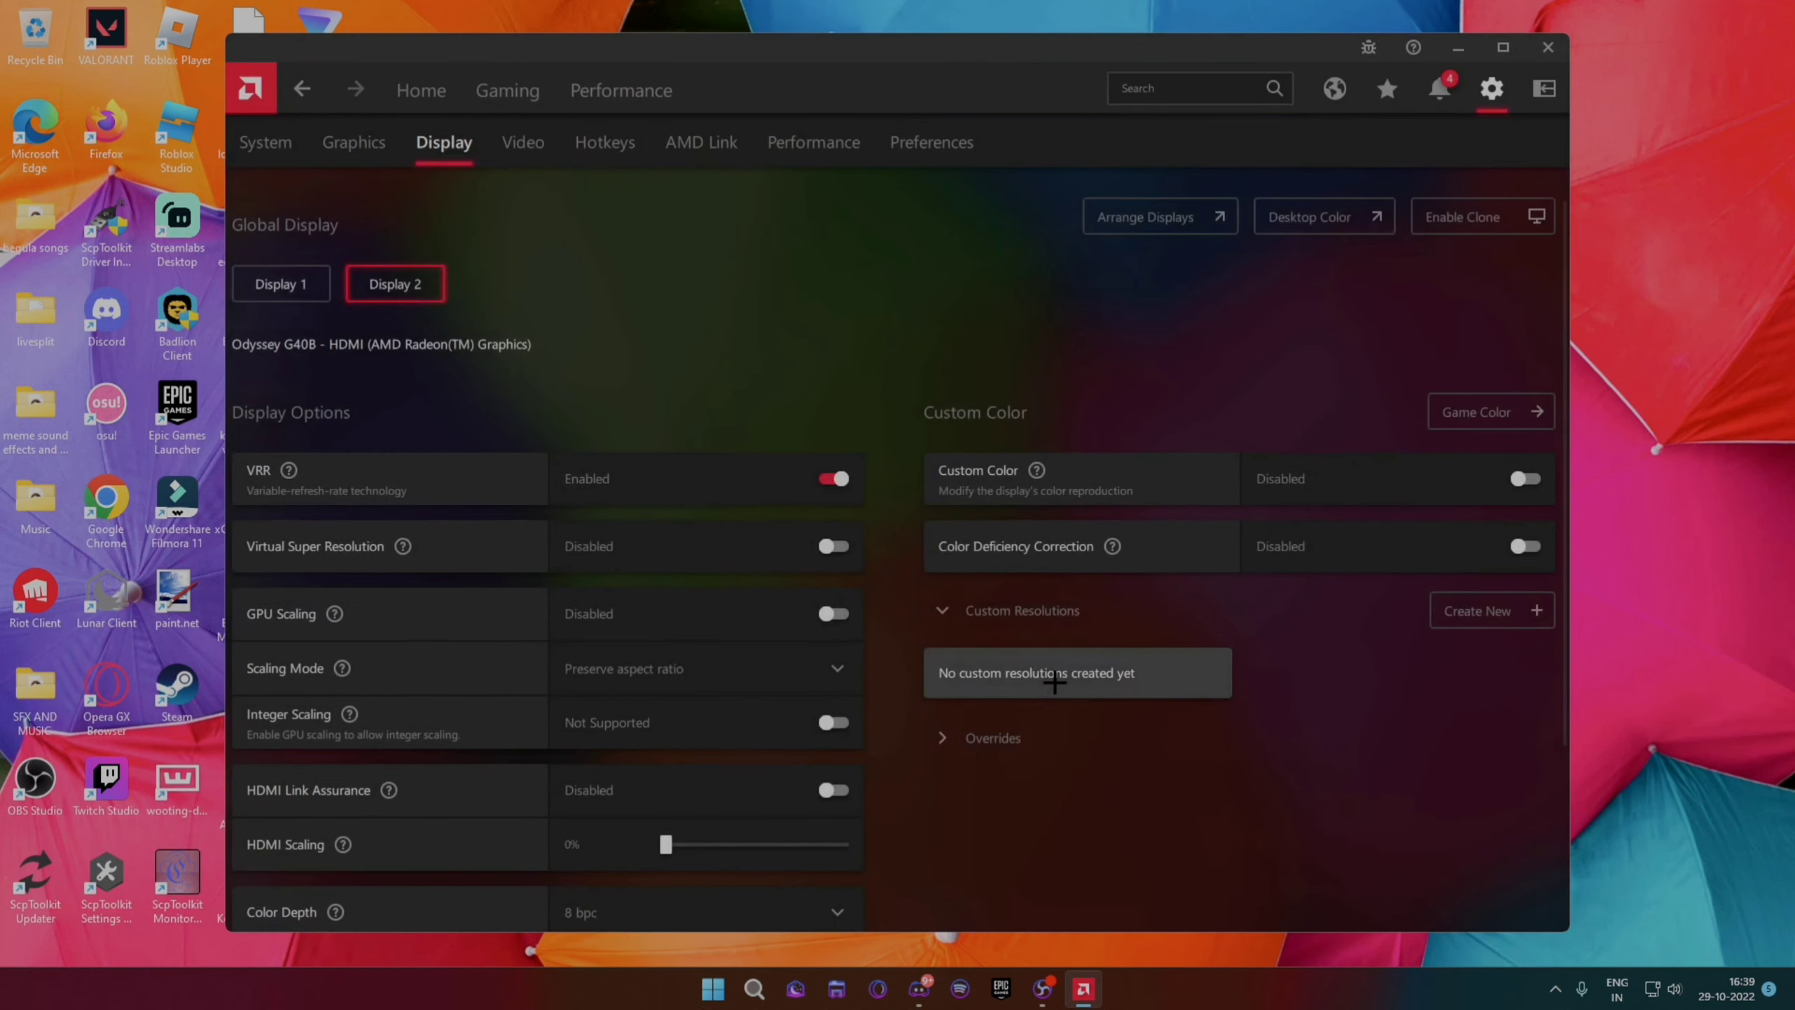
{"action": "left_click", "coordinate": [1018, 611]}
{"action": "left_click", "coordinate": [1019, 611]}
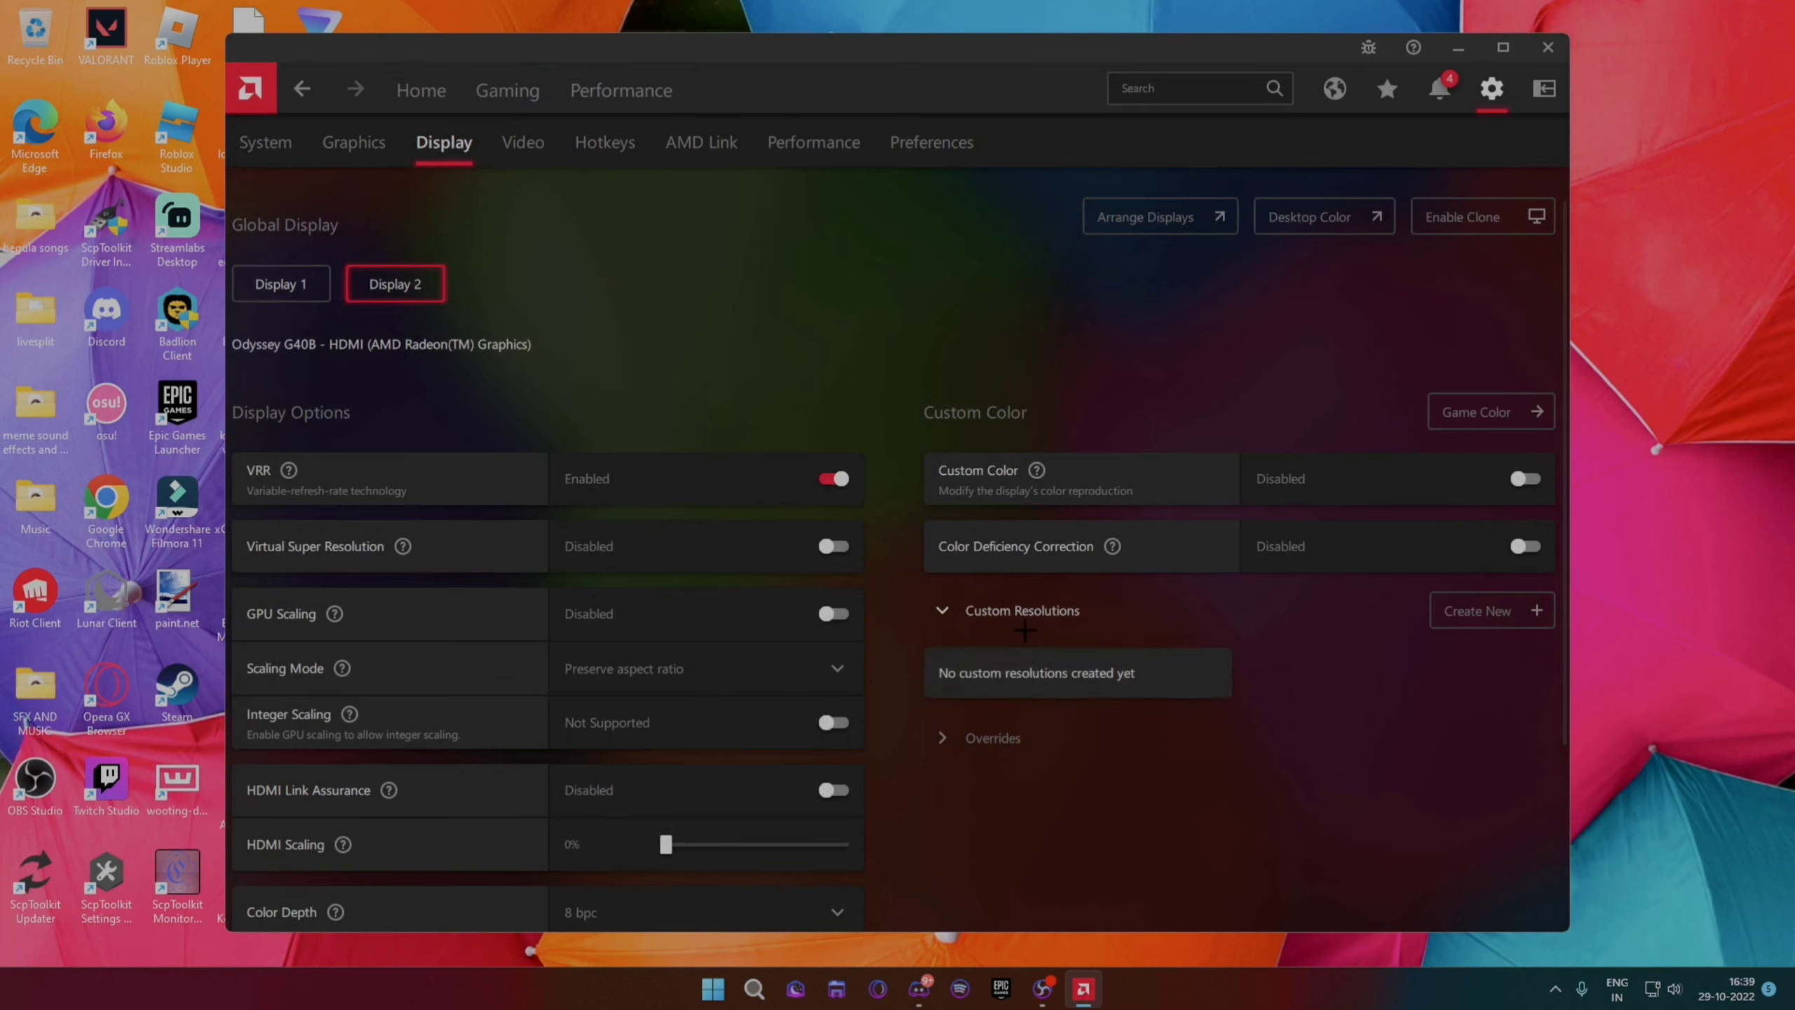
{"action": "left_click", "coordinate": [1034, 608]}
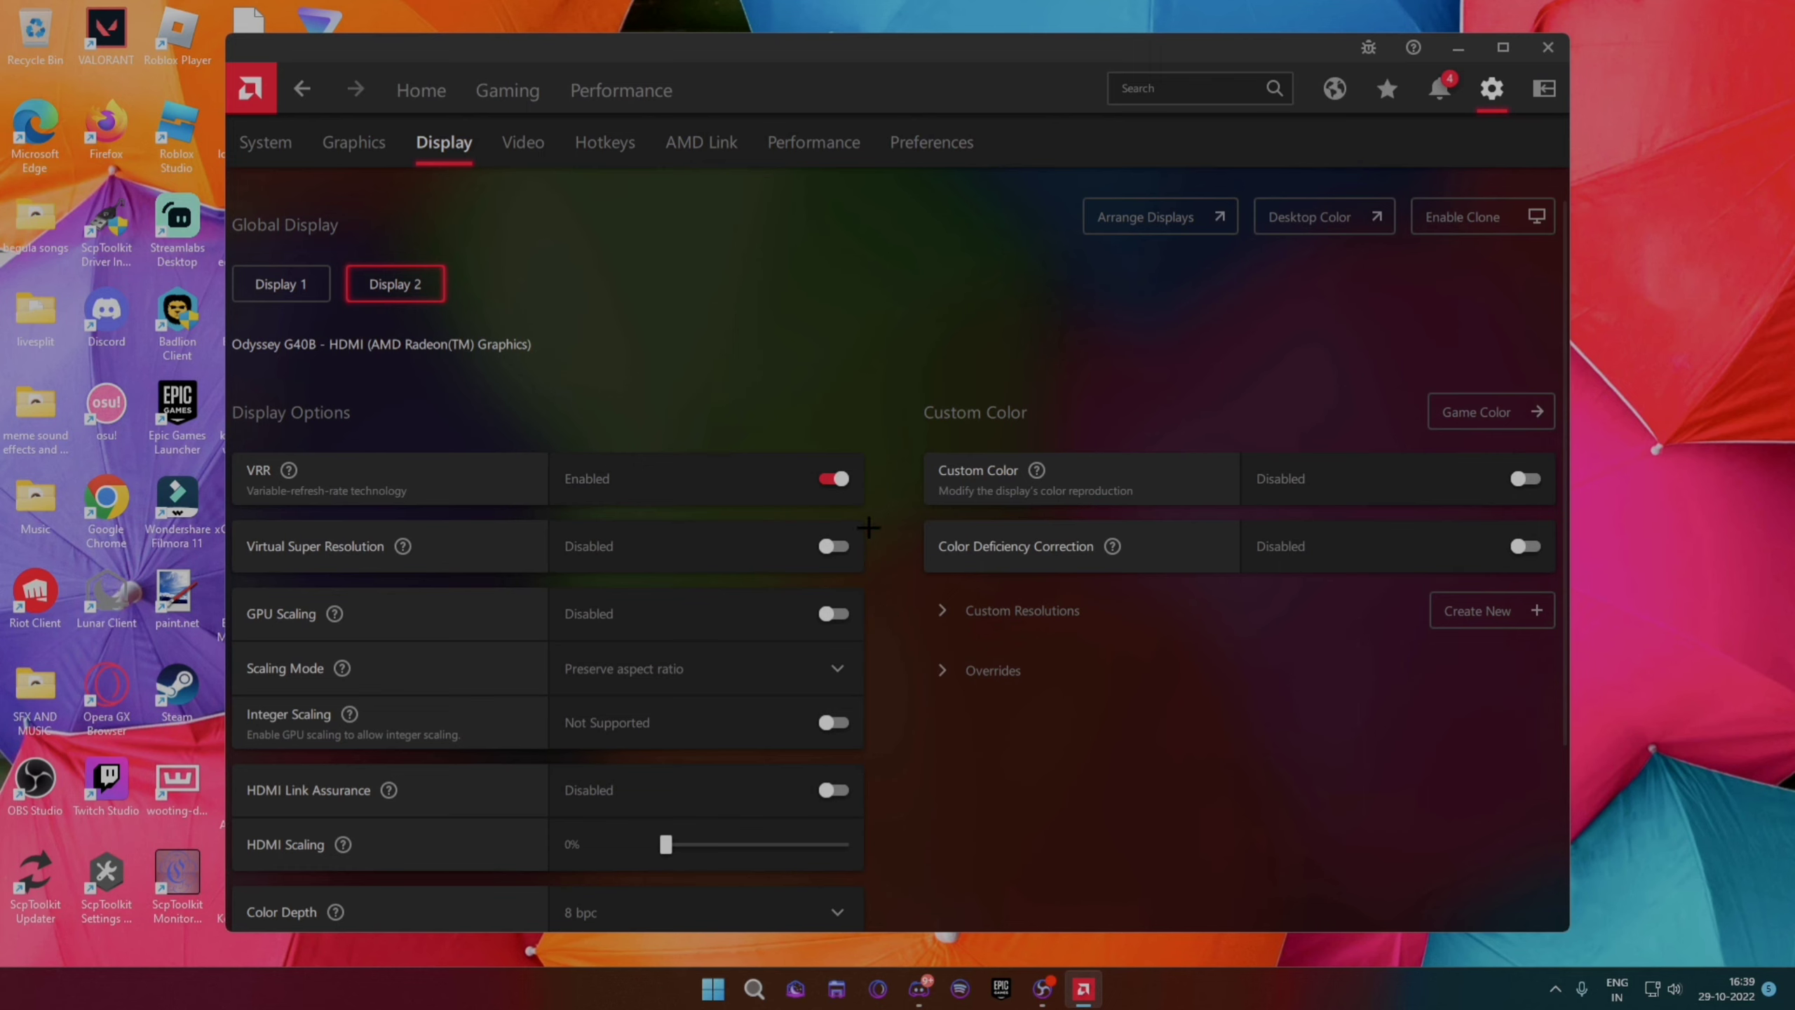
- Expand the Display Specs and examine the timing info, refresh rate and FreeSync range
{"action": "scroll", "coordinate": [646, 632], "scroll_direction": "down", "scroll_amount": 4}
{"action": "left_click", "coordinate": [305, 863]}
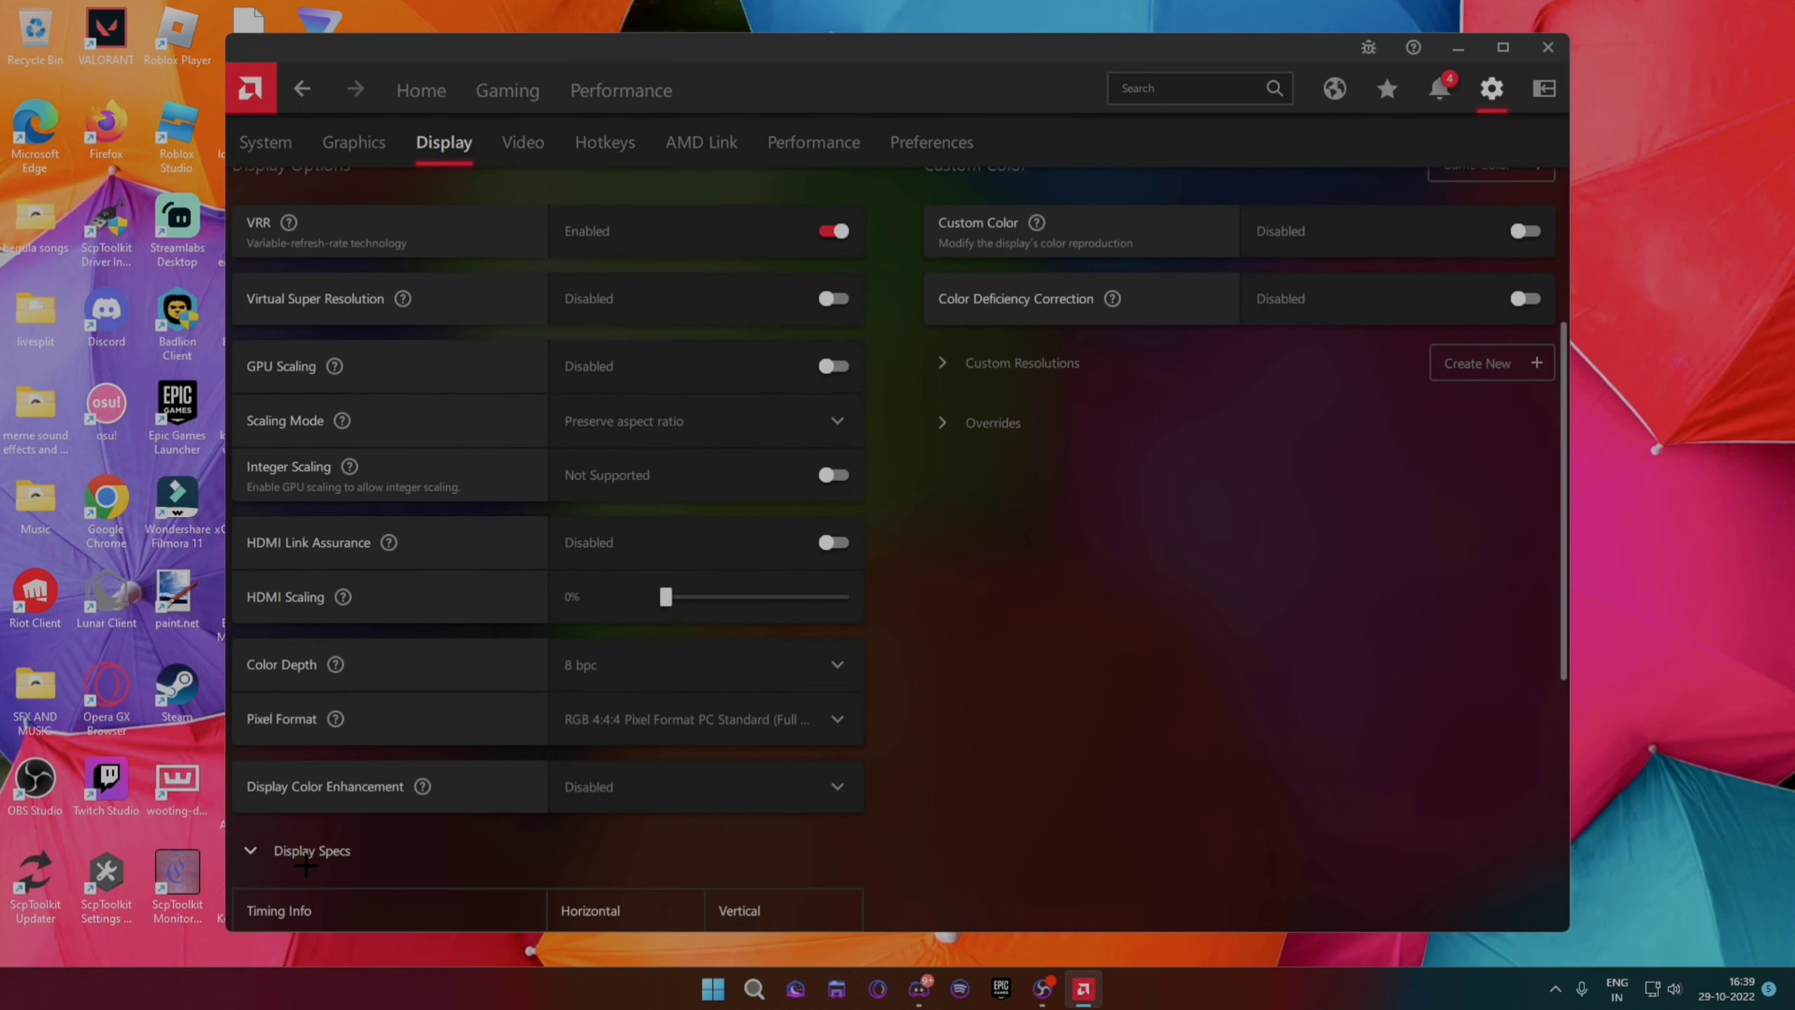
{"action": "scroll", "coordinate": [381, 792], "scroll_direction": "down", "scroll_amount": 6}
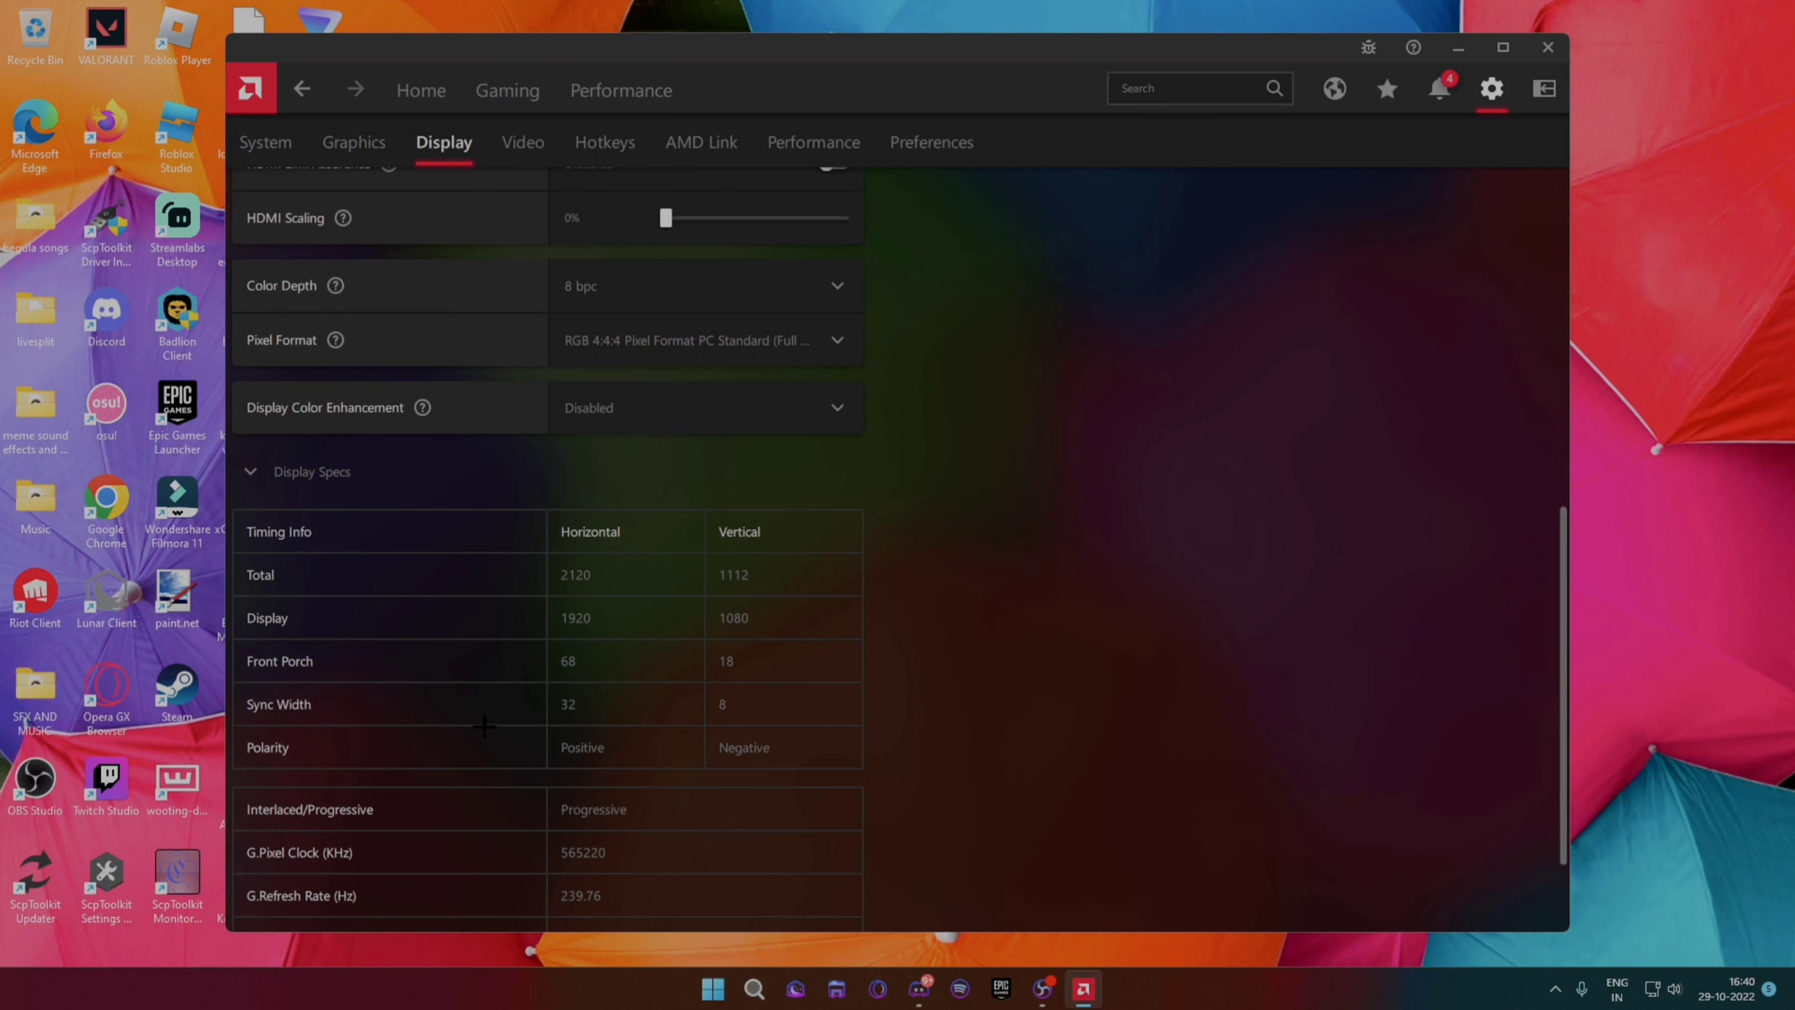
{"action": "scroll", "coordinate": [479, 729], "scroll_direction": "down", "scroll_amount": 3}
{"action": "scroll", "coordinate": [509, 707], "scroll_direction": "up", "scroll_amount": 6}
{"action": "scroll", "coordinate": [542, 681], "scroll_direction": "down", "scroll_amount": 5}
{"action": "scroll", "coordinate": [543, 681], "scroll_direction": "down", "scroll_amount": 1}
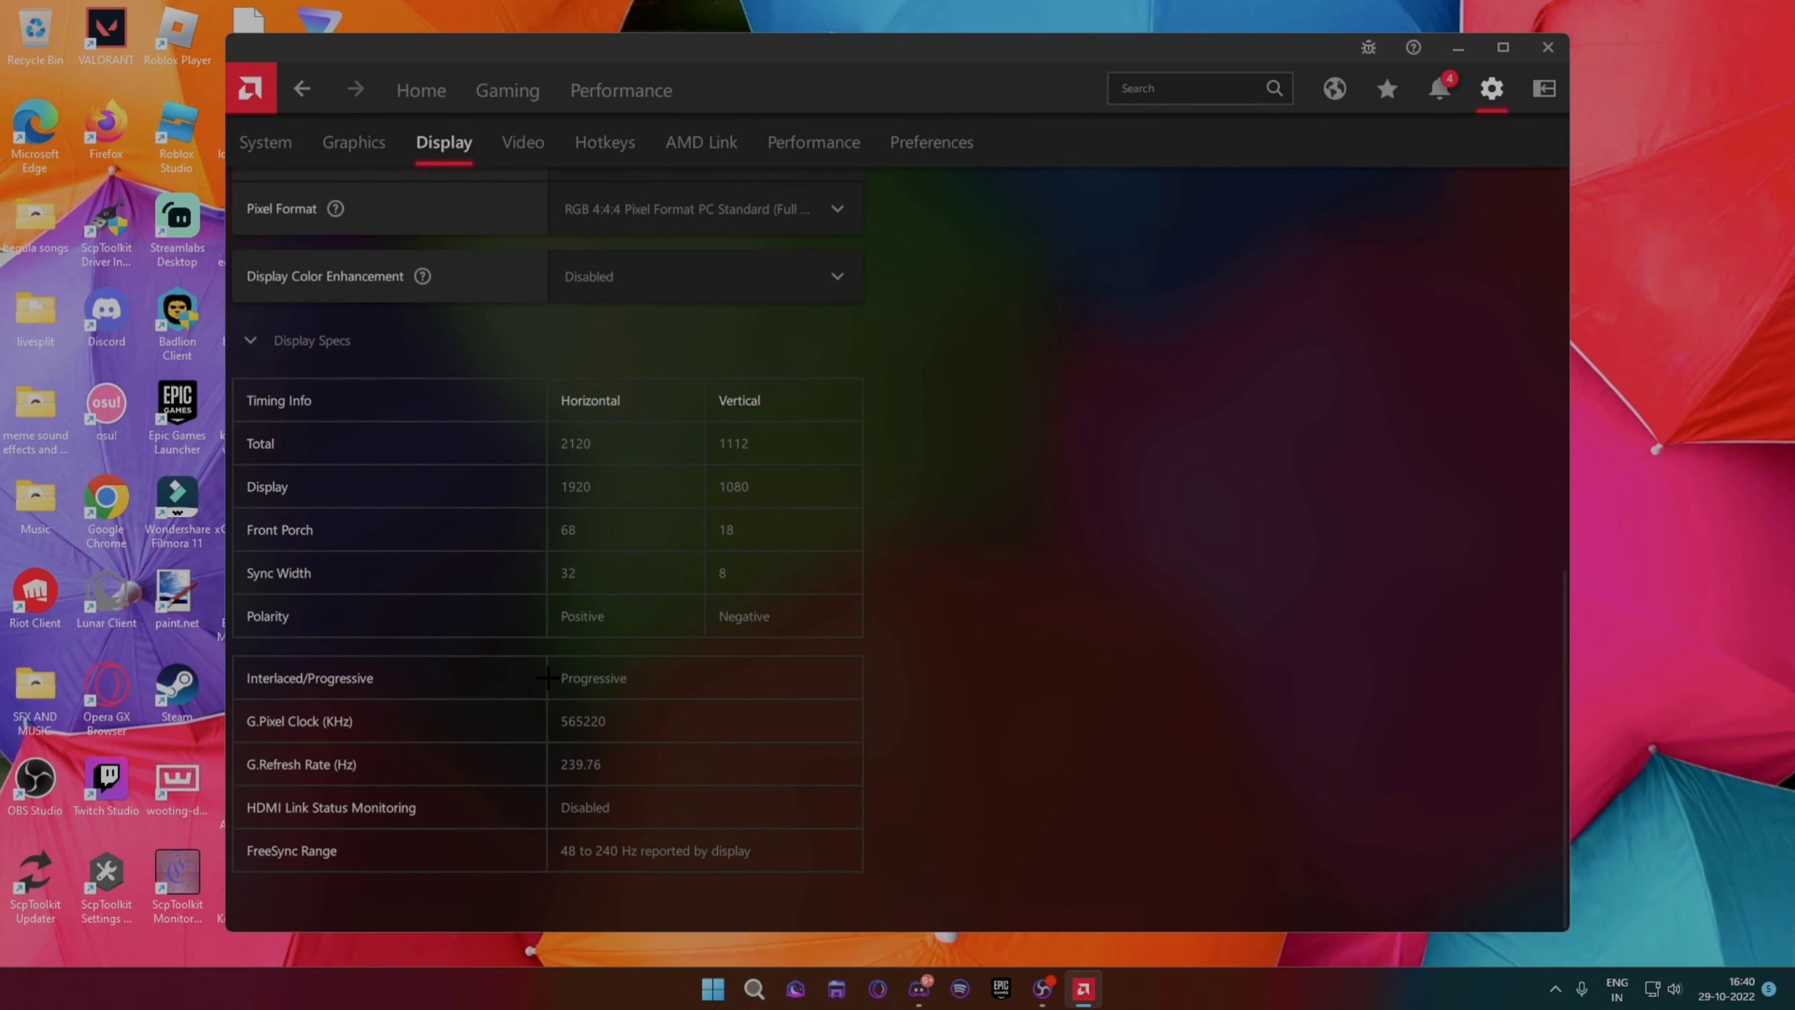
- Open Fortnite's gaming settings and select the Custom graphics profile
{"action": "left_click", "coordinate": [508, 89]}
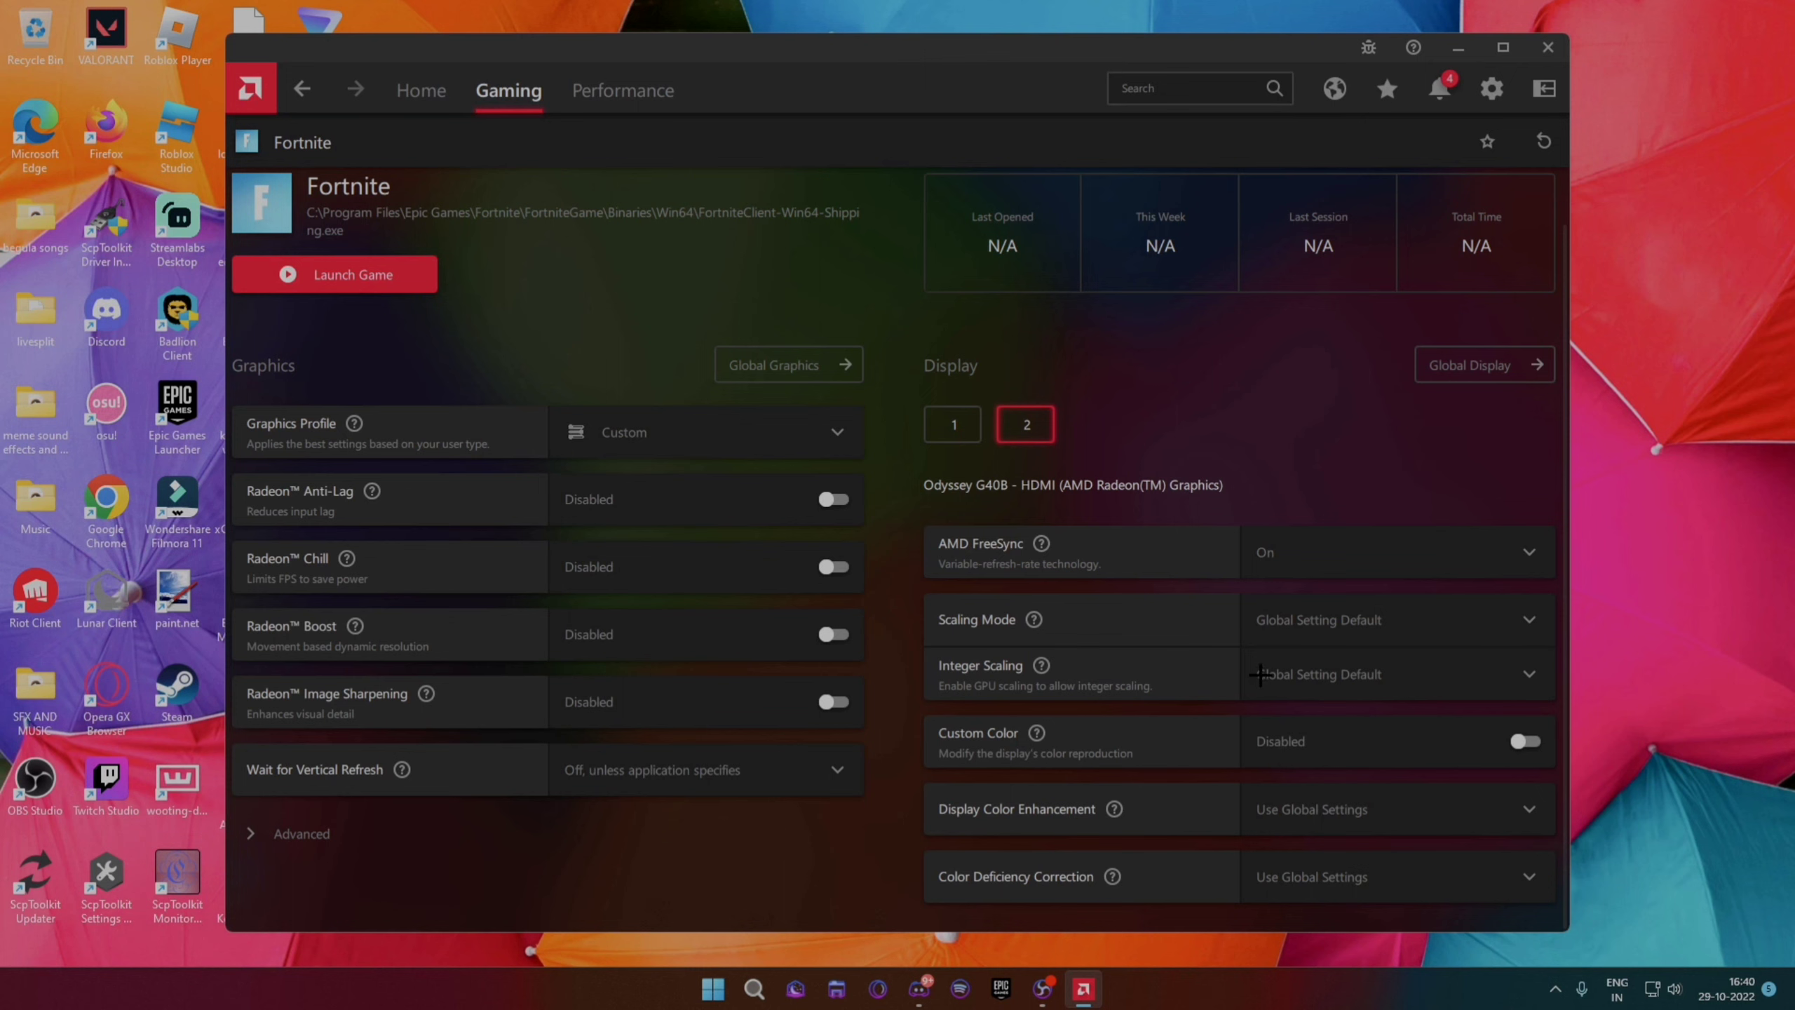
{"action": "left_click", "coordinate": [569, 430]}
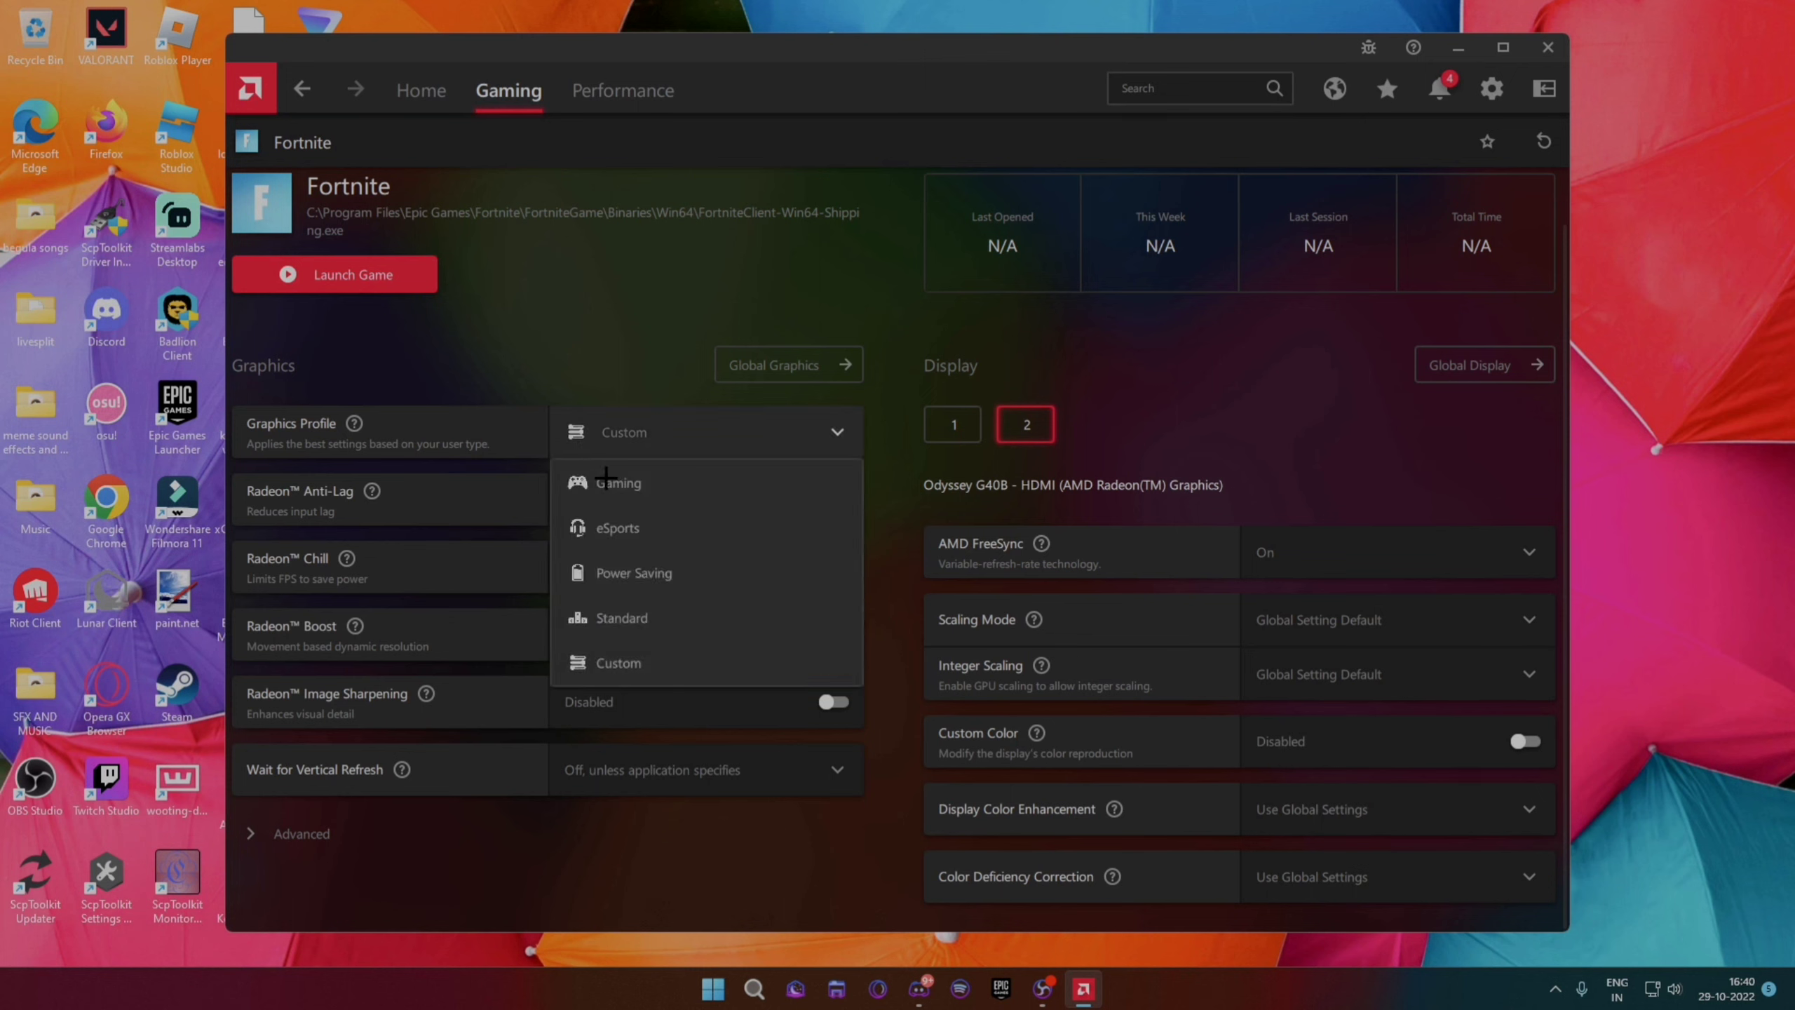
{"action": "left_click", "coordinate": [618, 662]}
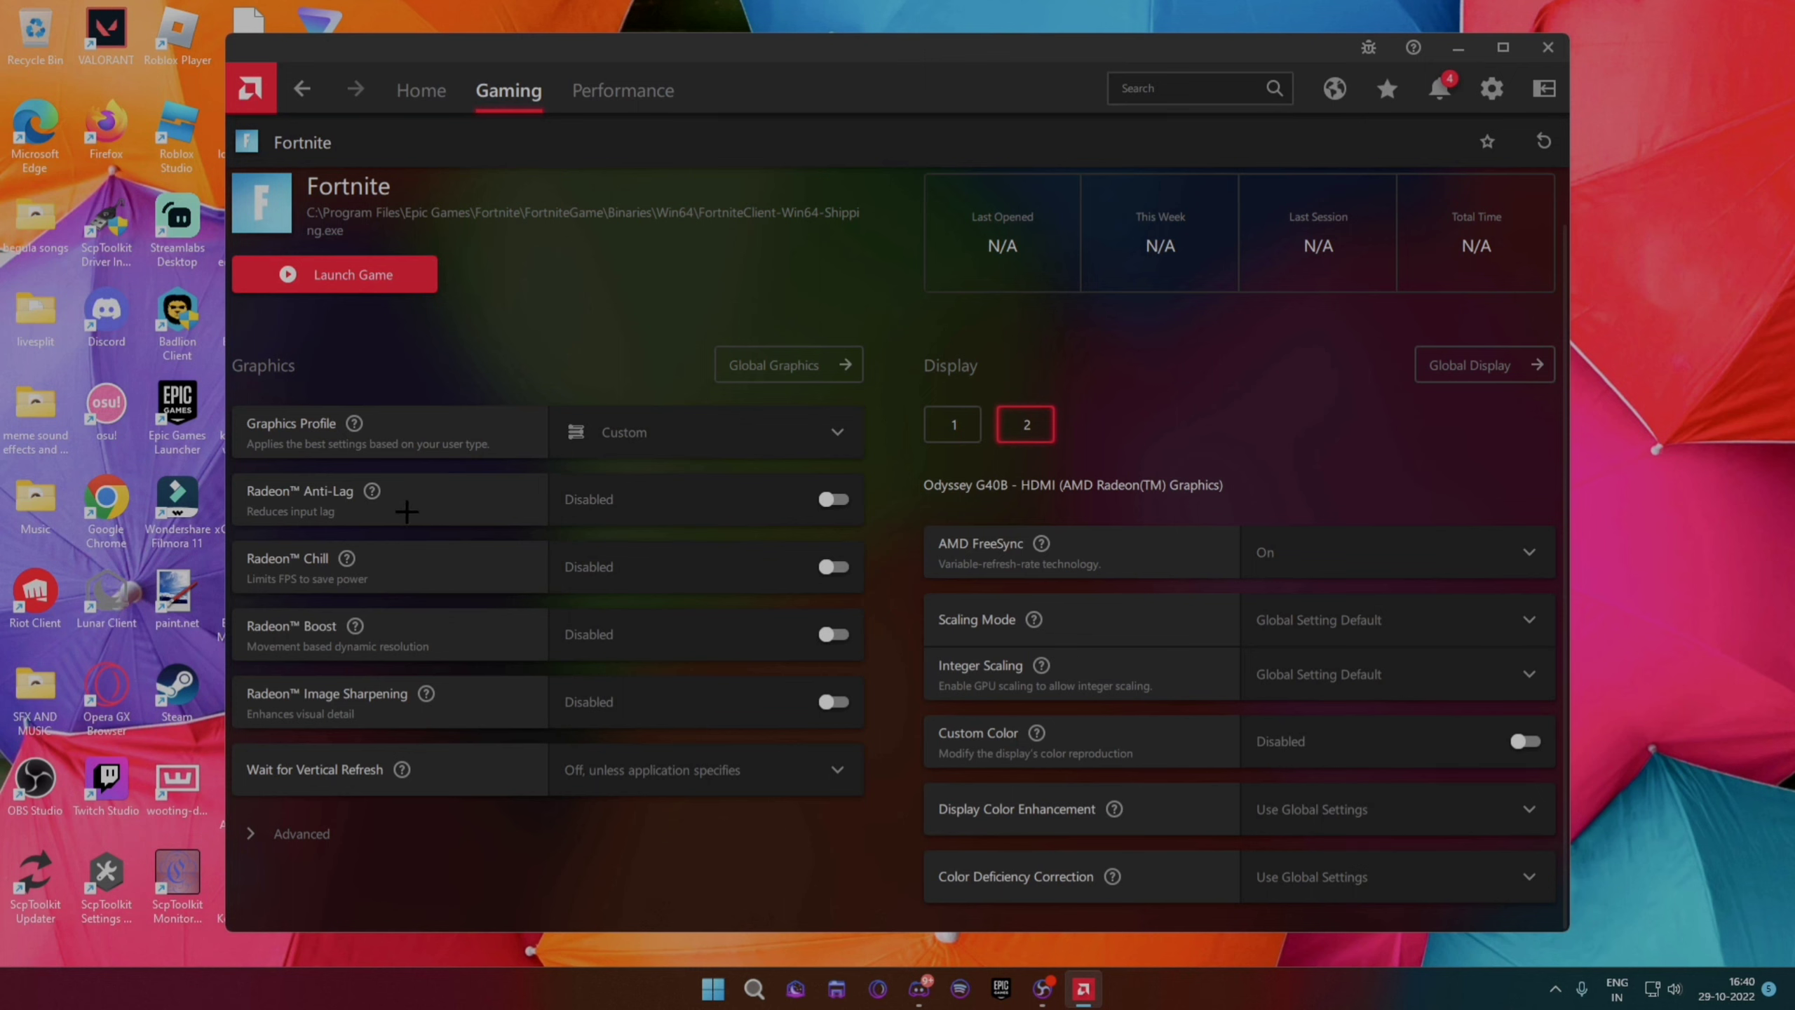
- Expand and review Fortnite's advanced graphics settings, and enable Radeon Anti-Lag for the game
{"action": "left_click", "coordinate": [265, 835]}
{"action": "scroll", "coordinate": [359, 822], "scroll_direction": "down", "scroll_amount": 5}
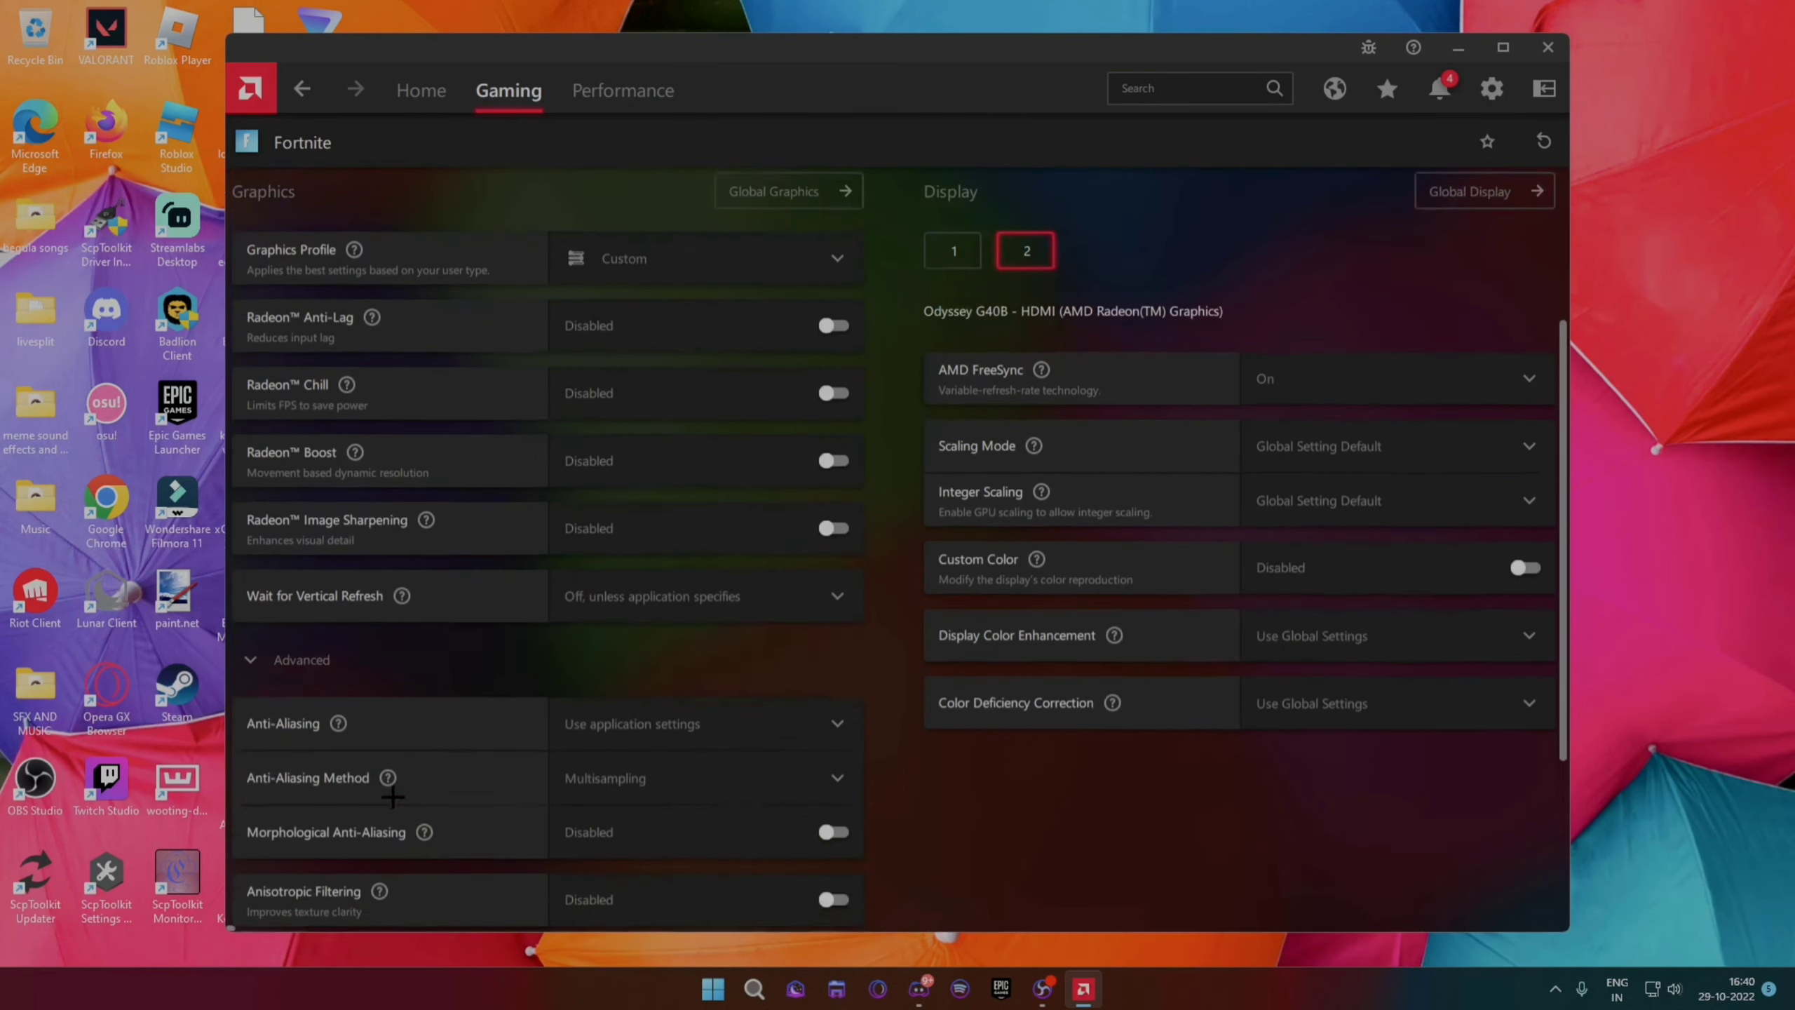
{"action": "scroll", "coordinate": [399, 781], "scroll_direction": "down", "scroll_amount": 2}
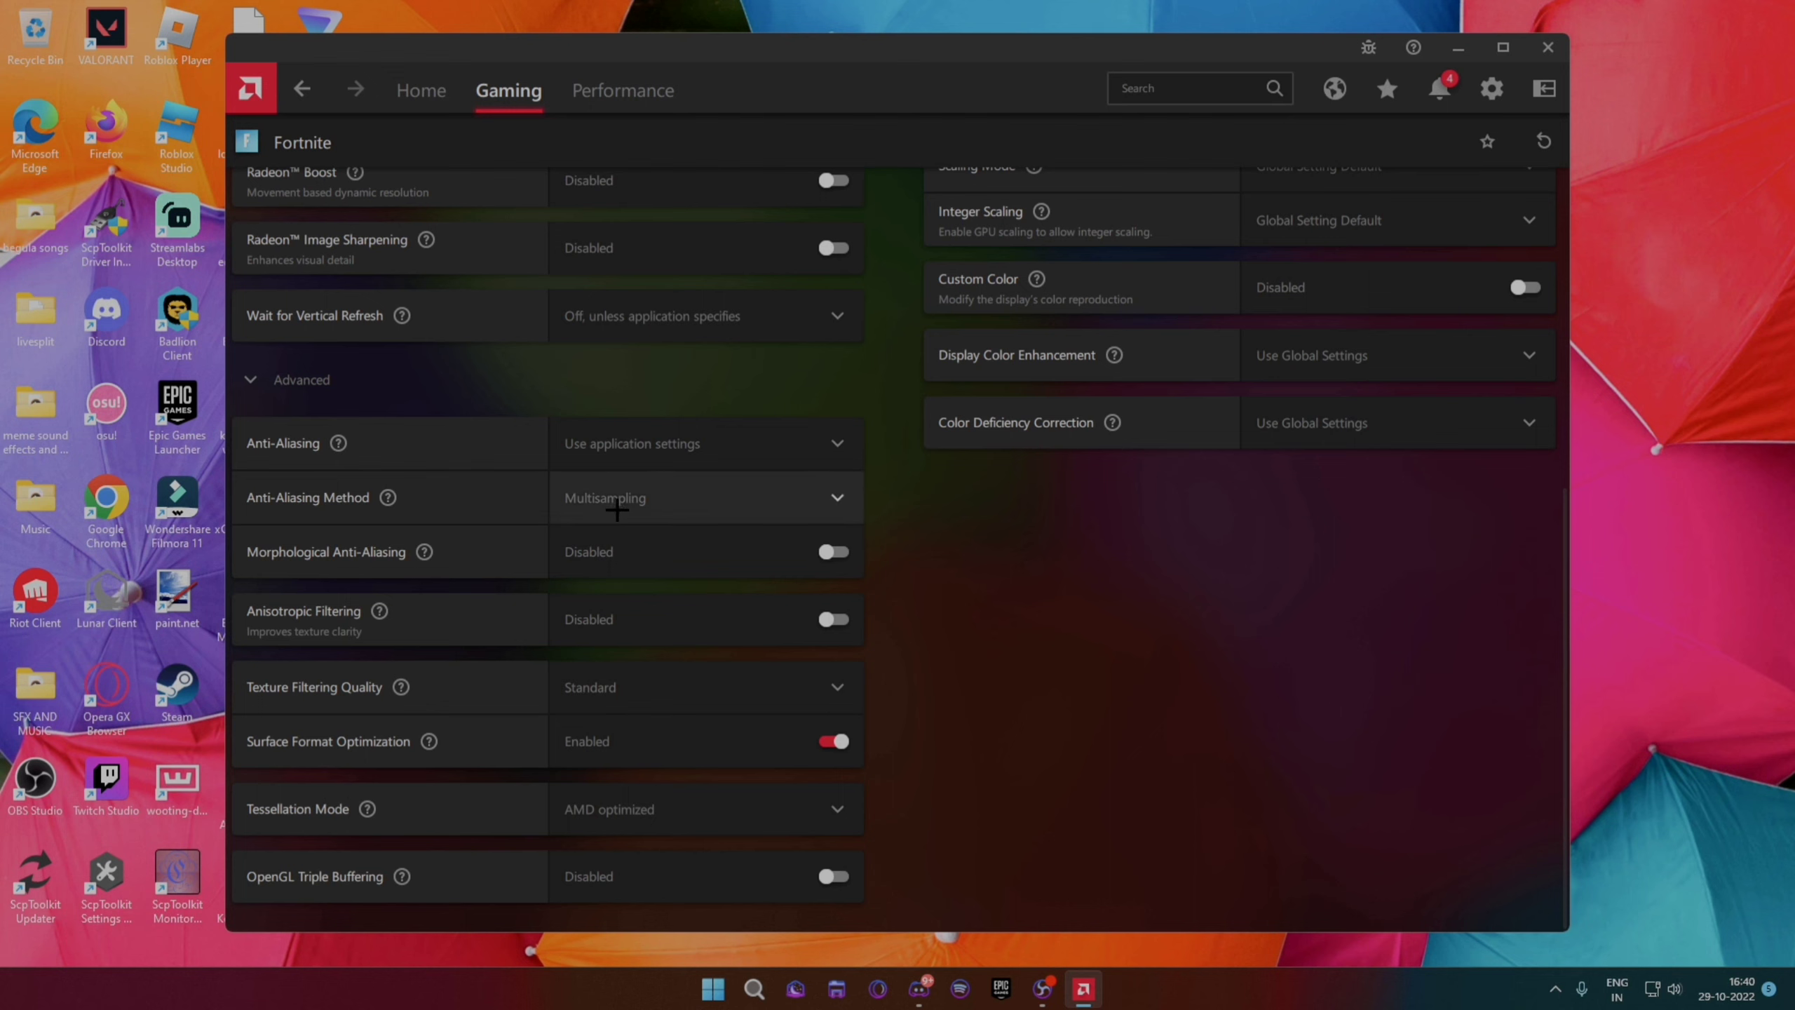
{"action": "scroll", "coordinate": [617, 510], "scroll_direction": "up", "scroll_amount": 7}
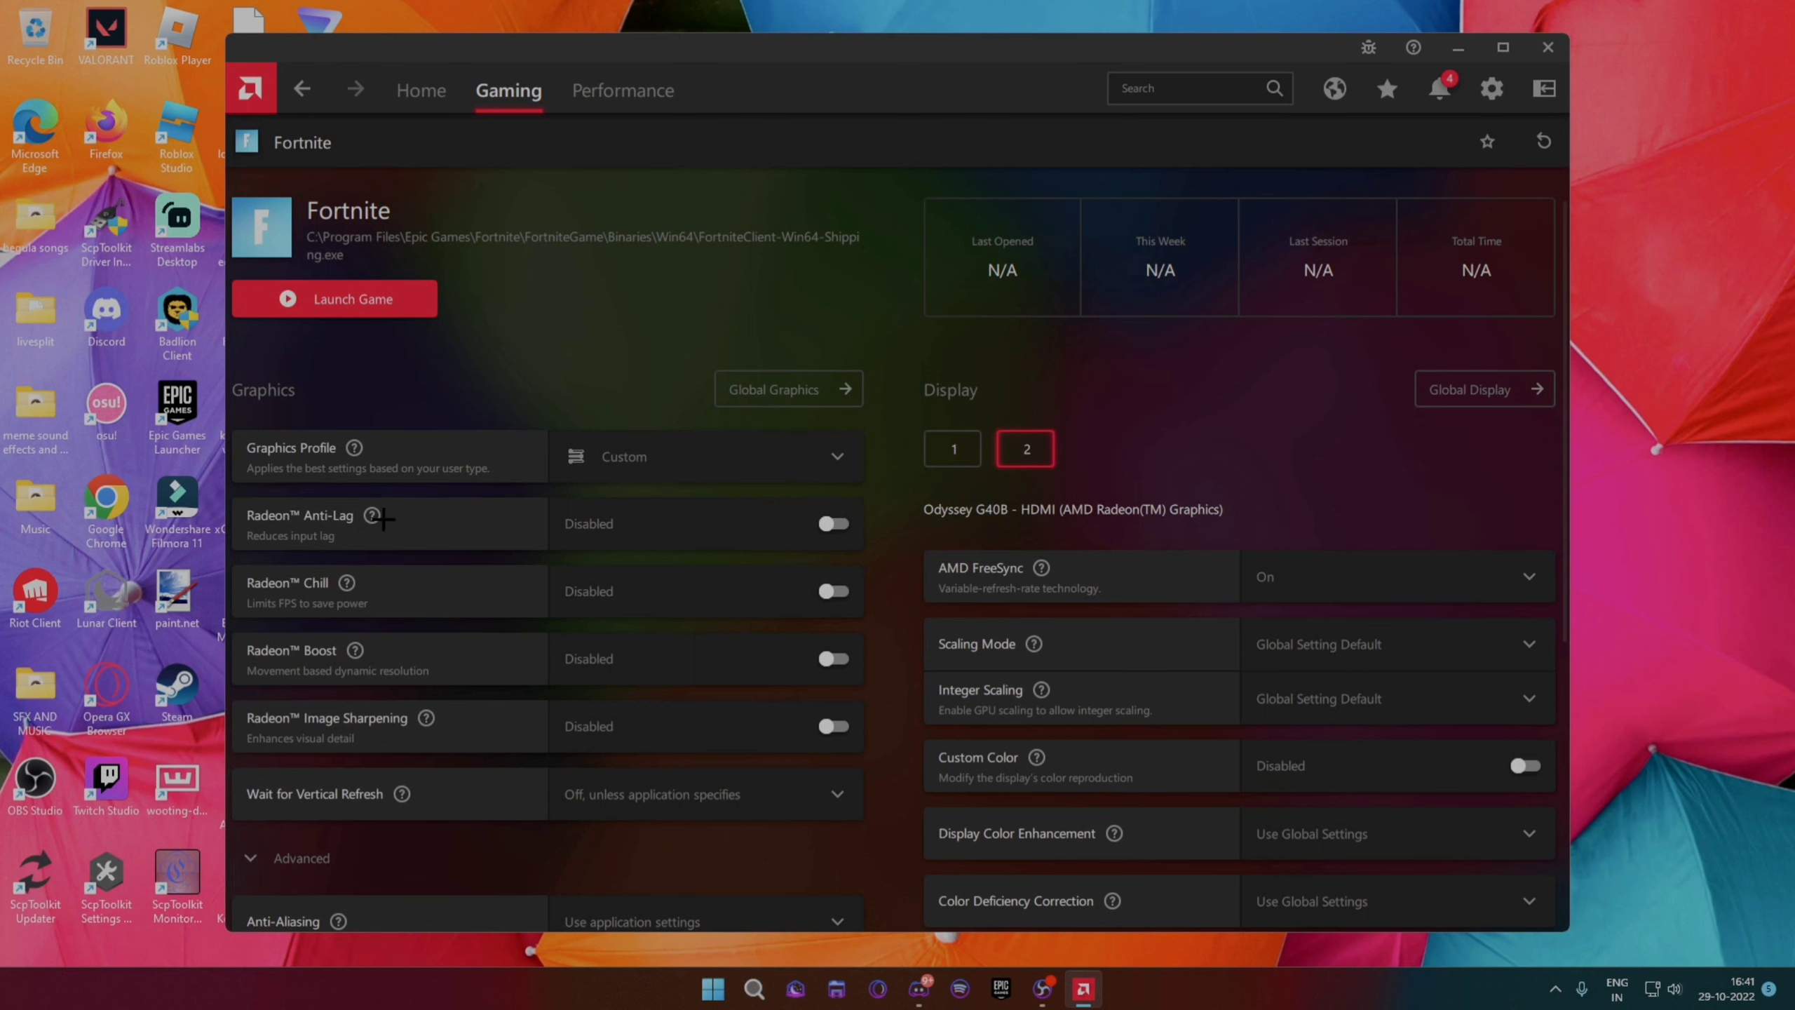
{"action": "mouse_move", "coordinate": [373, 516]}
{"action": "left_click", "coordinate": [833, 523]}
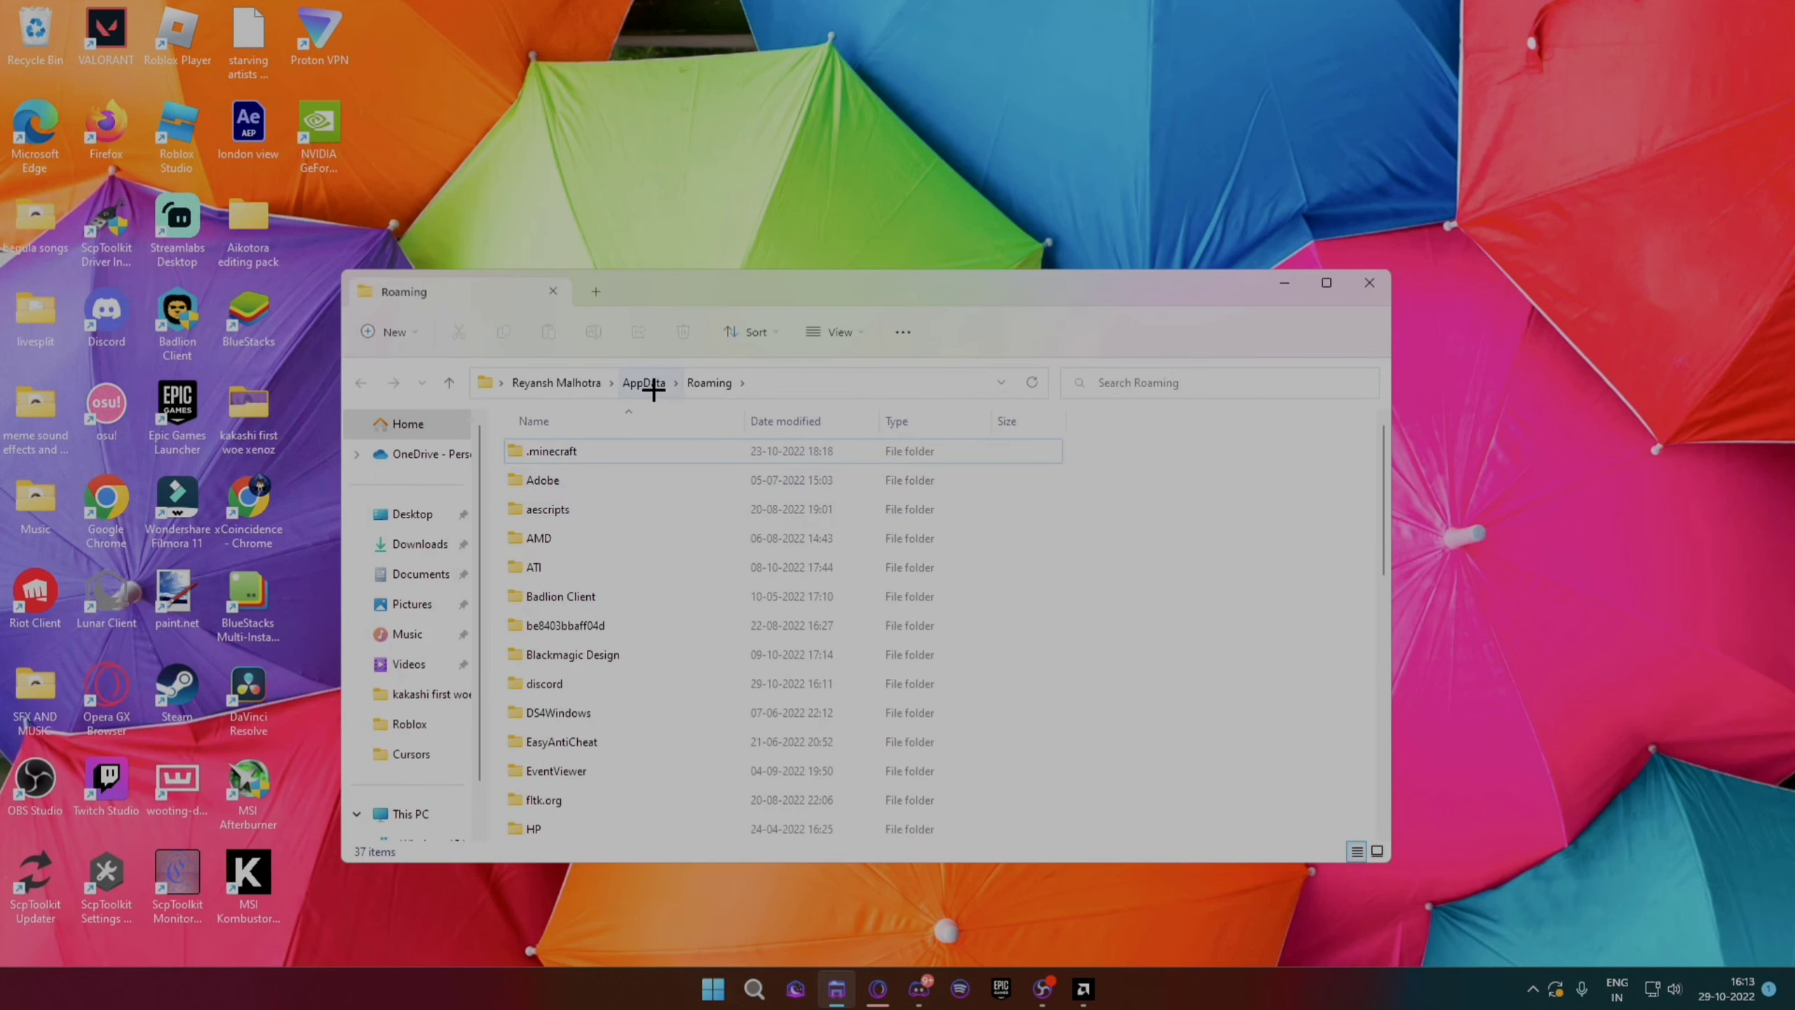
- In File Explorer, go from Roaming to AppData\Local and look for the FortniteGame folder
{"action": "left_click", "coordinate": [645, 383]}
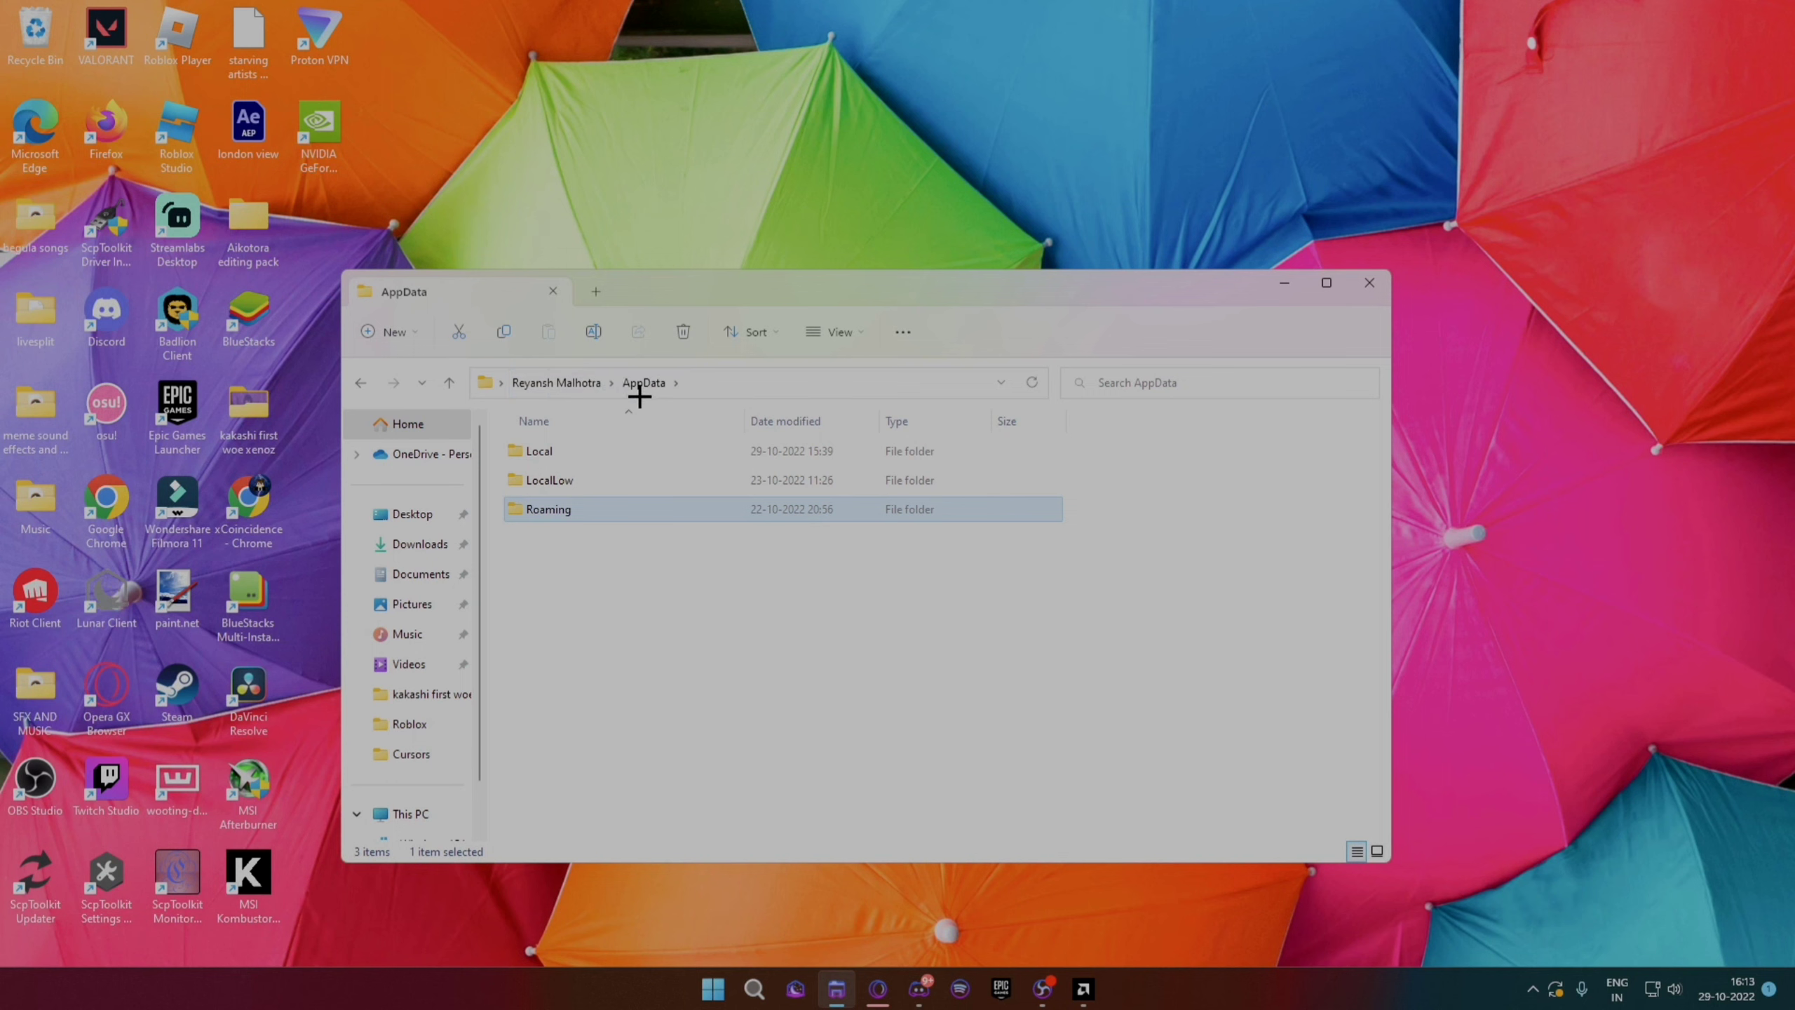
{"action": "double_click", "coordinate": [552, 450]}
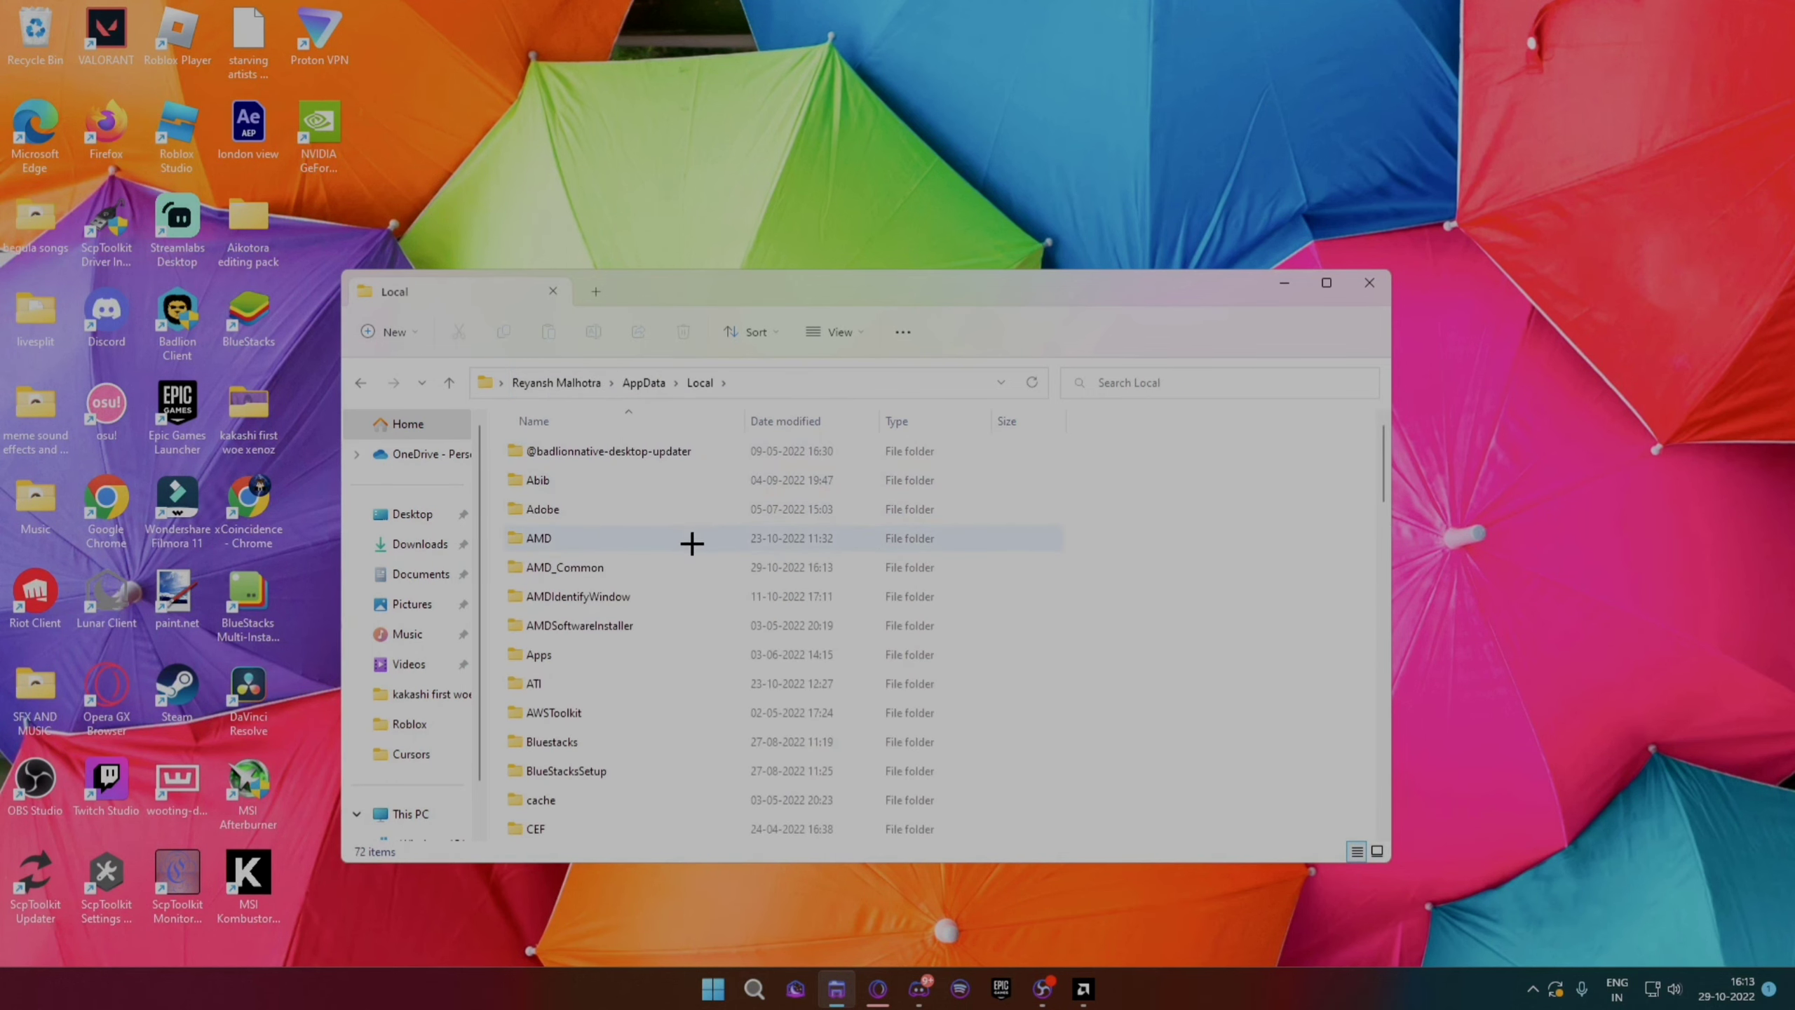
{"action": "scroll", "coordinate": [660, 605], "scroll_direction": "down", "scroll_amount": 3}
{"action": "scroll", "coordinate": [660, 606], "scroll_direction": "down", "scroll_amount": 1}
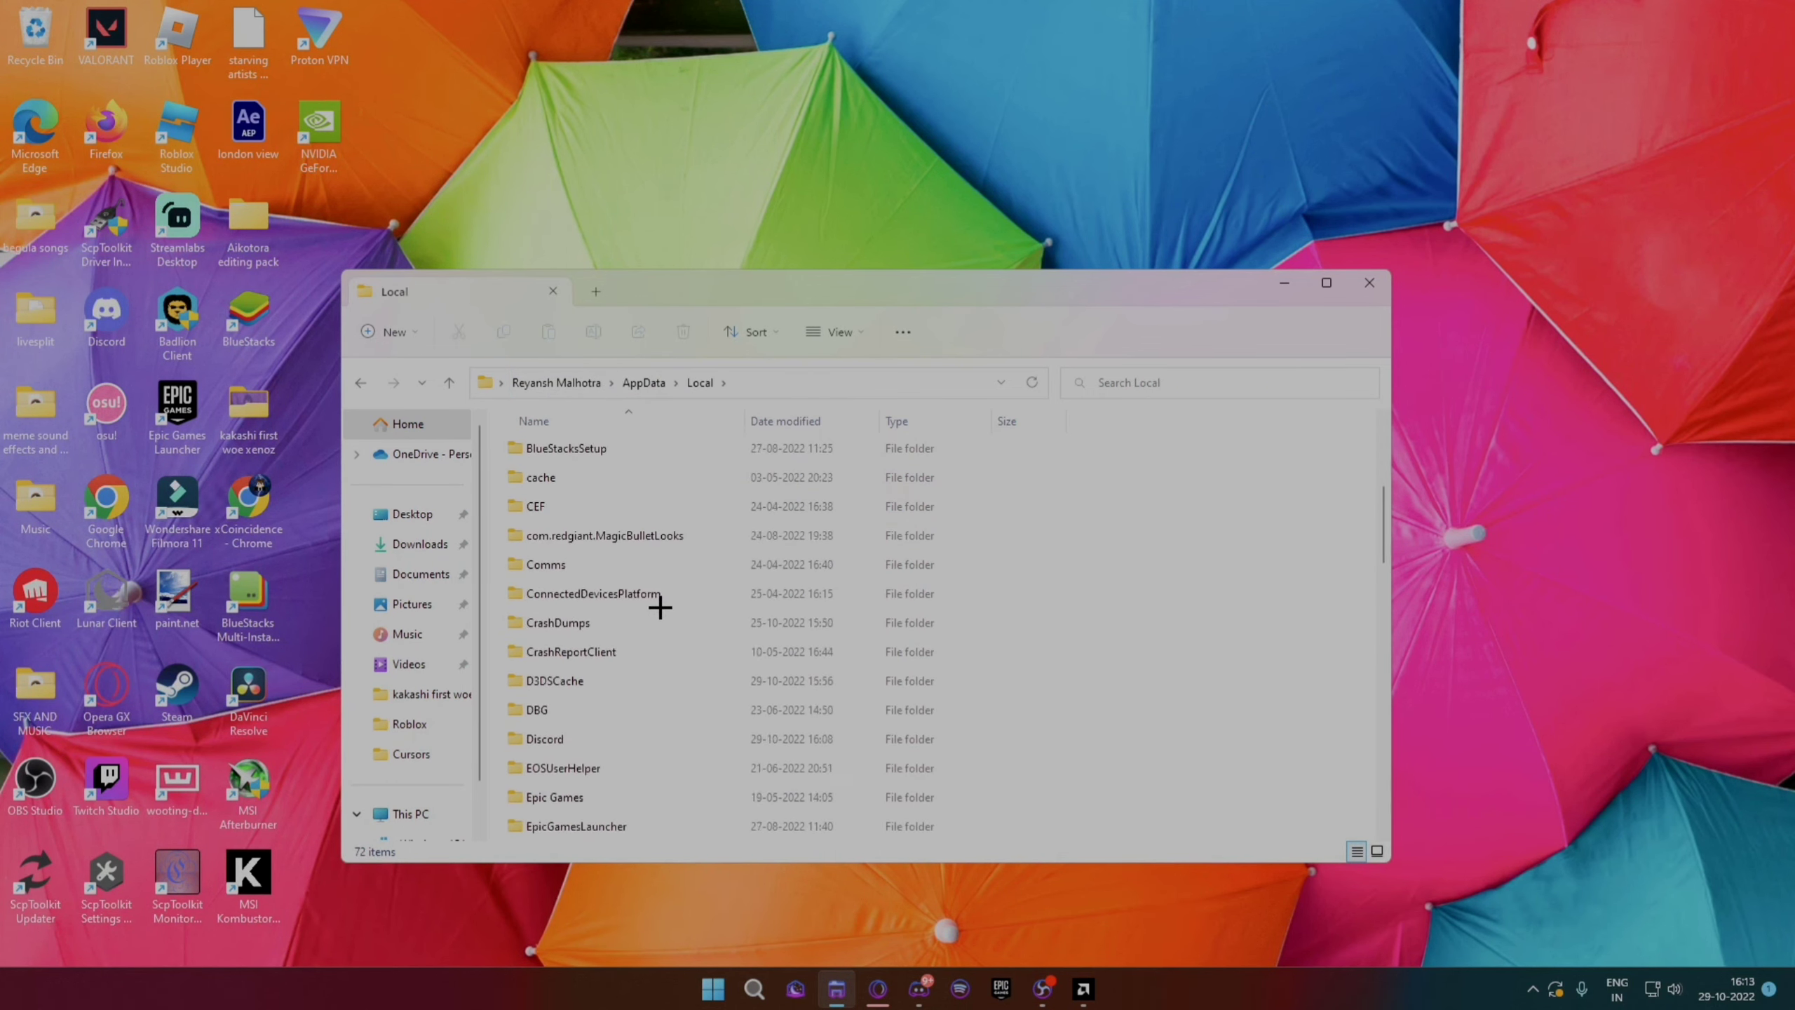
- Check and apply the properties of GameUserSettings in FortniteGame\Saved\Config\WindowsClient, and open the file in Notepad
{"action": "left_click", "coordinate": [571, 450]}
{"action": "key", "text": "alt+Return"}
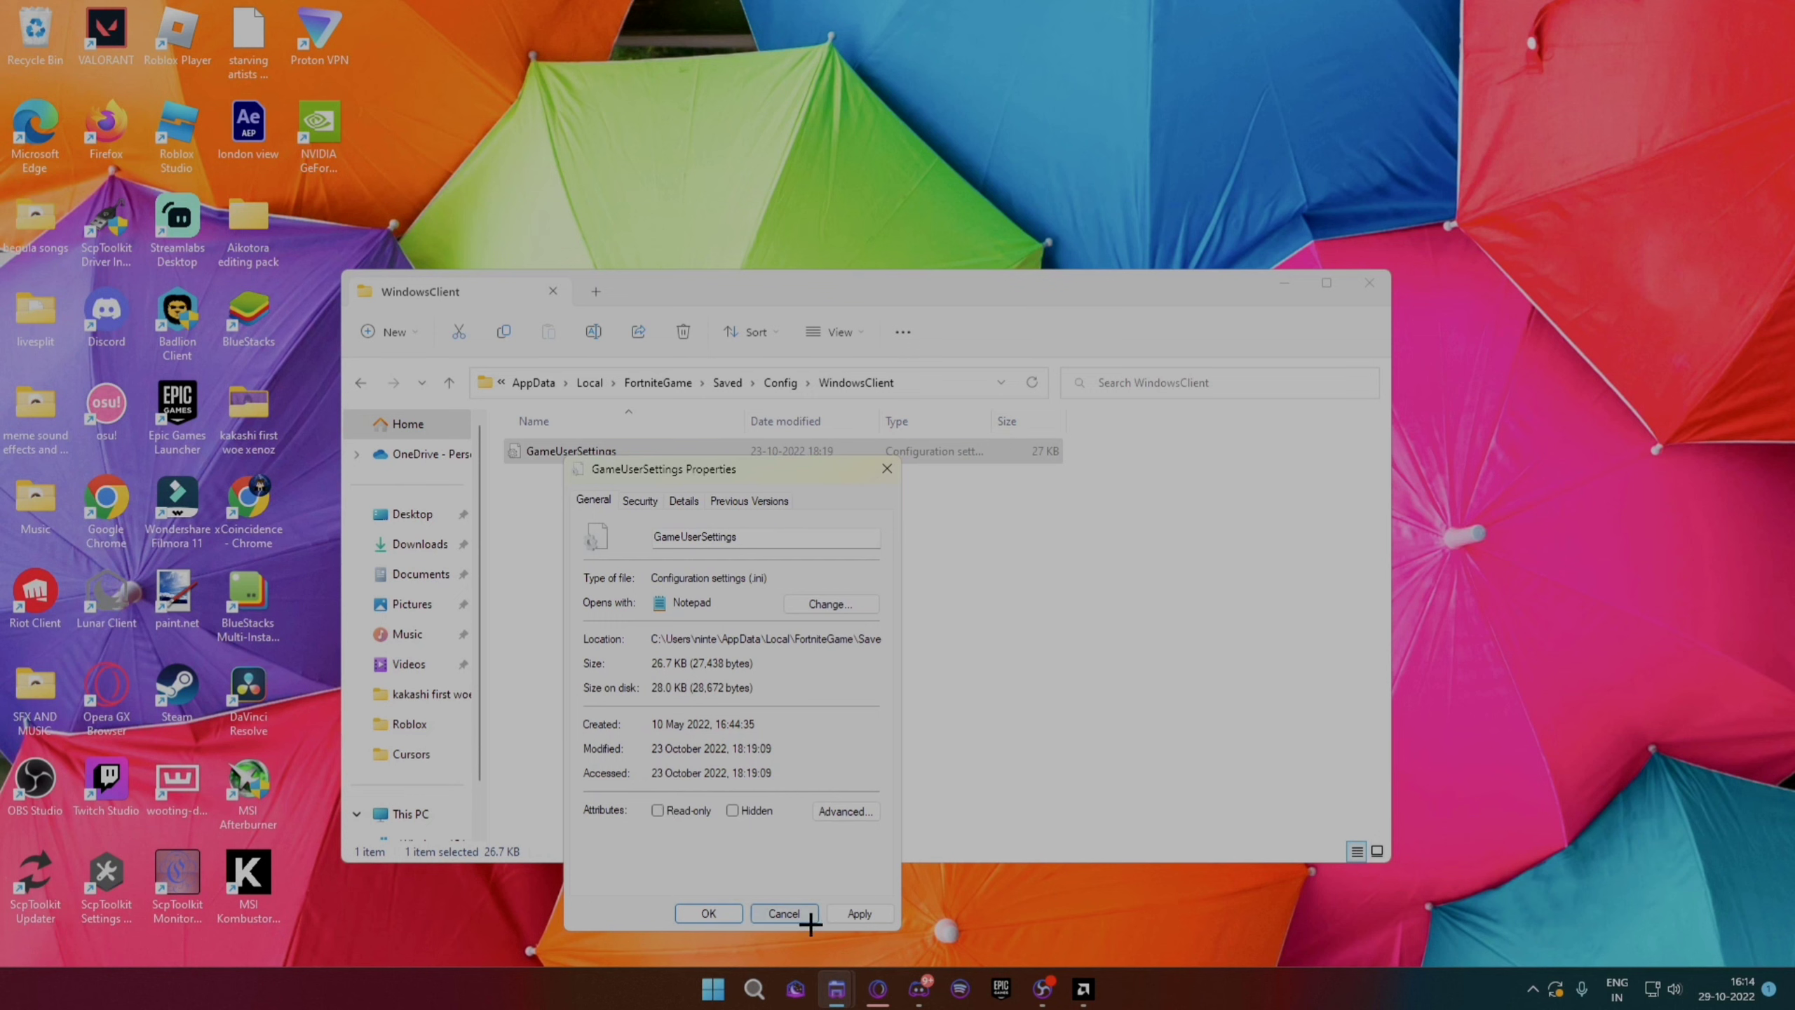
{"action": "left_click", "coordinate": [860, 916]}
{"action": "double_click", "coordinate": [873, 449]}
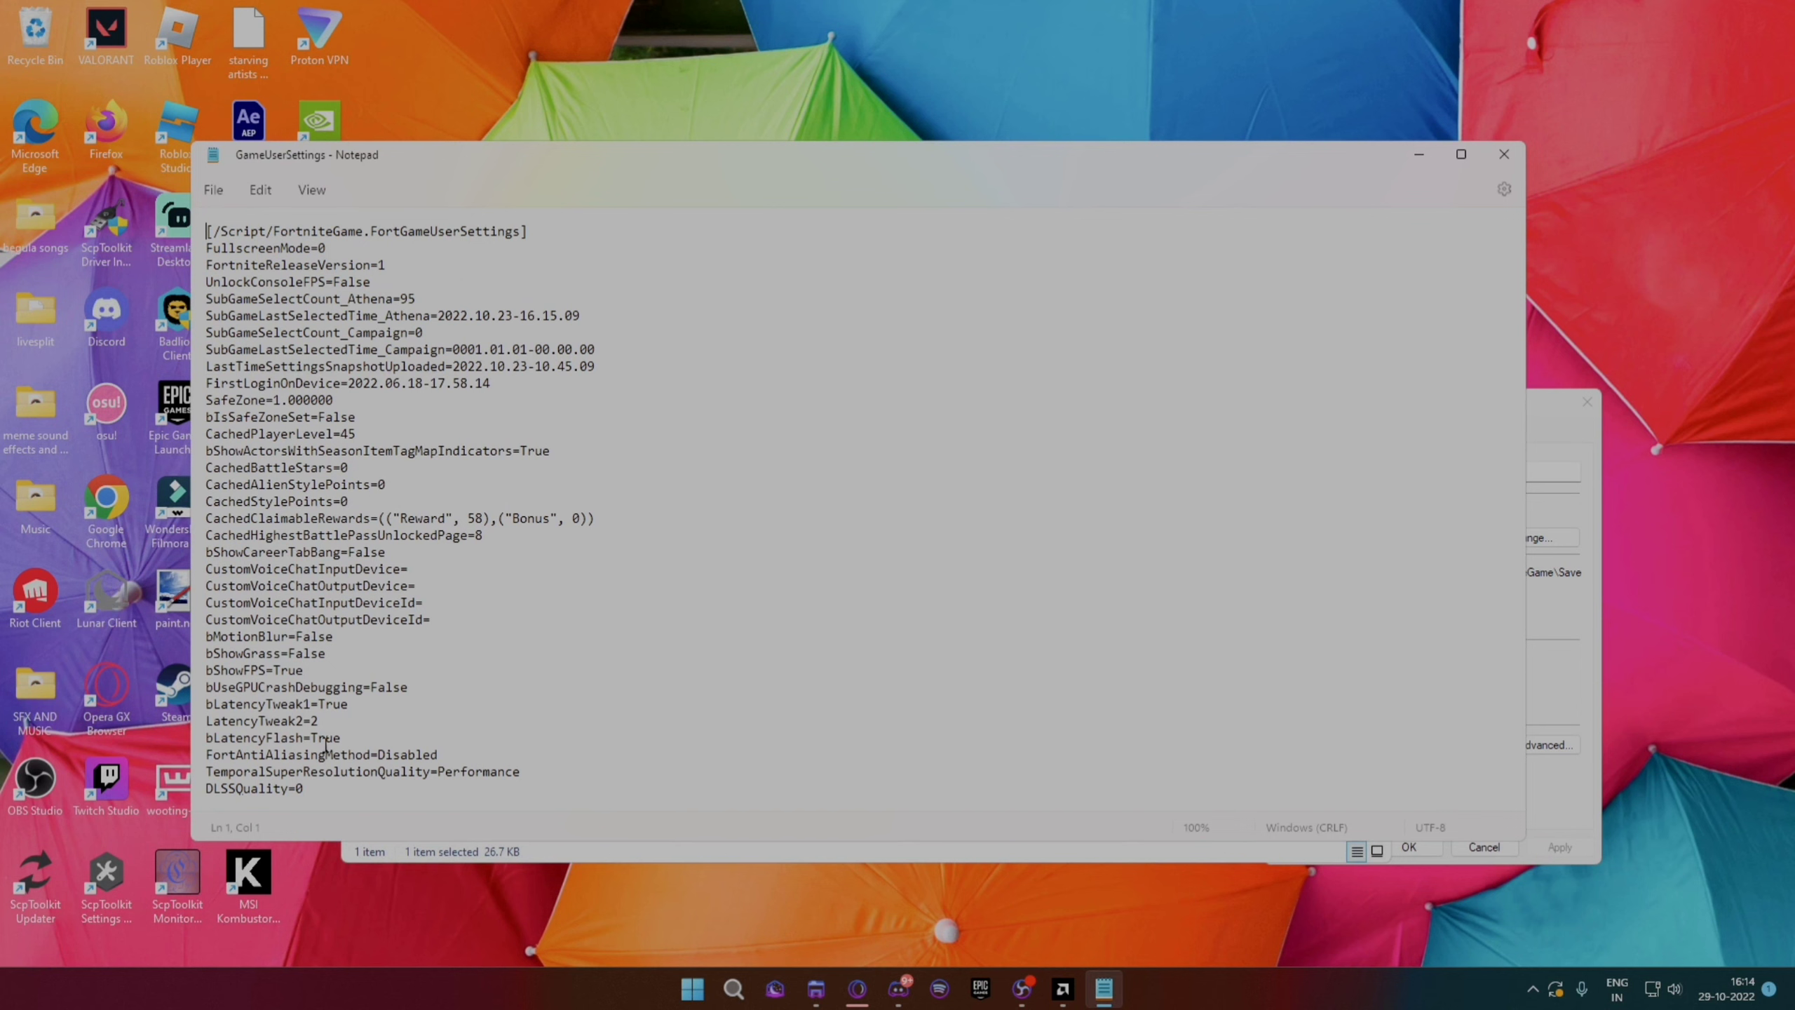
- Read through the GameUserSettings configuration, from the latency and anti-aliasing entries down through the later lines
{"action": "left_click", "coordinate": [460, 771]}
{"action": "scroll", "coordinate": [373, 658], "scroll_direction": "down", "scroll_amount": 20}
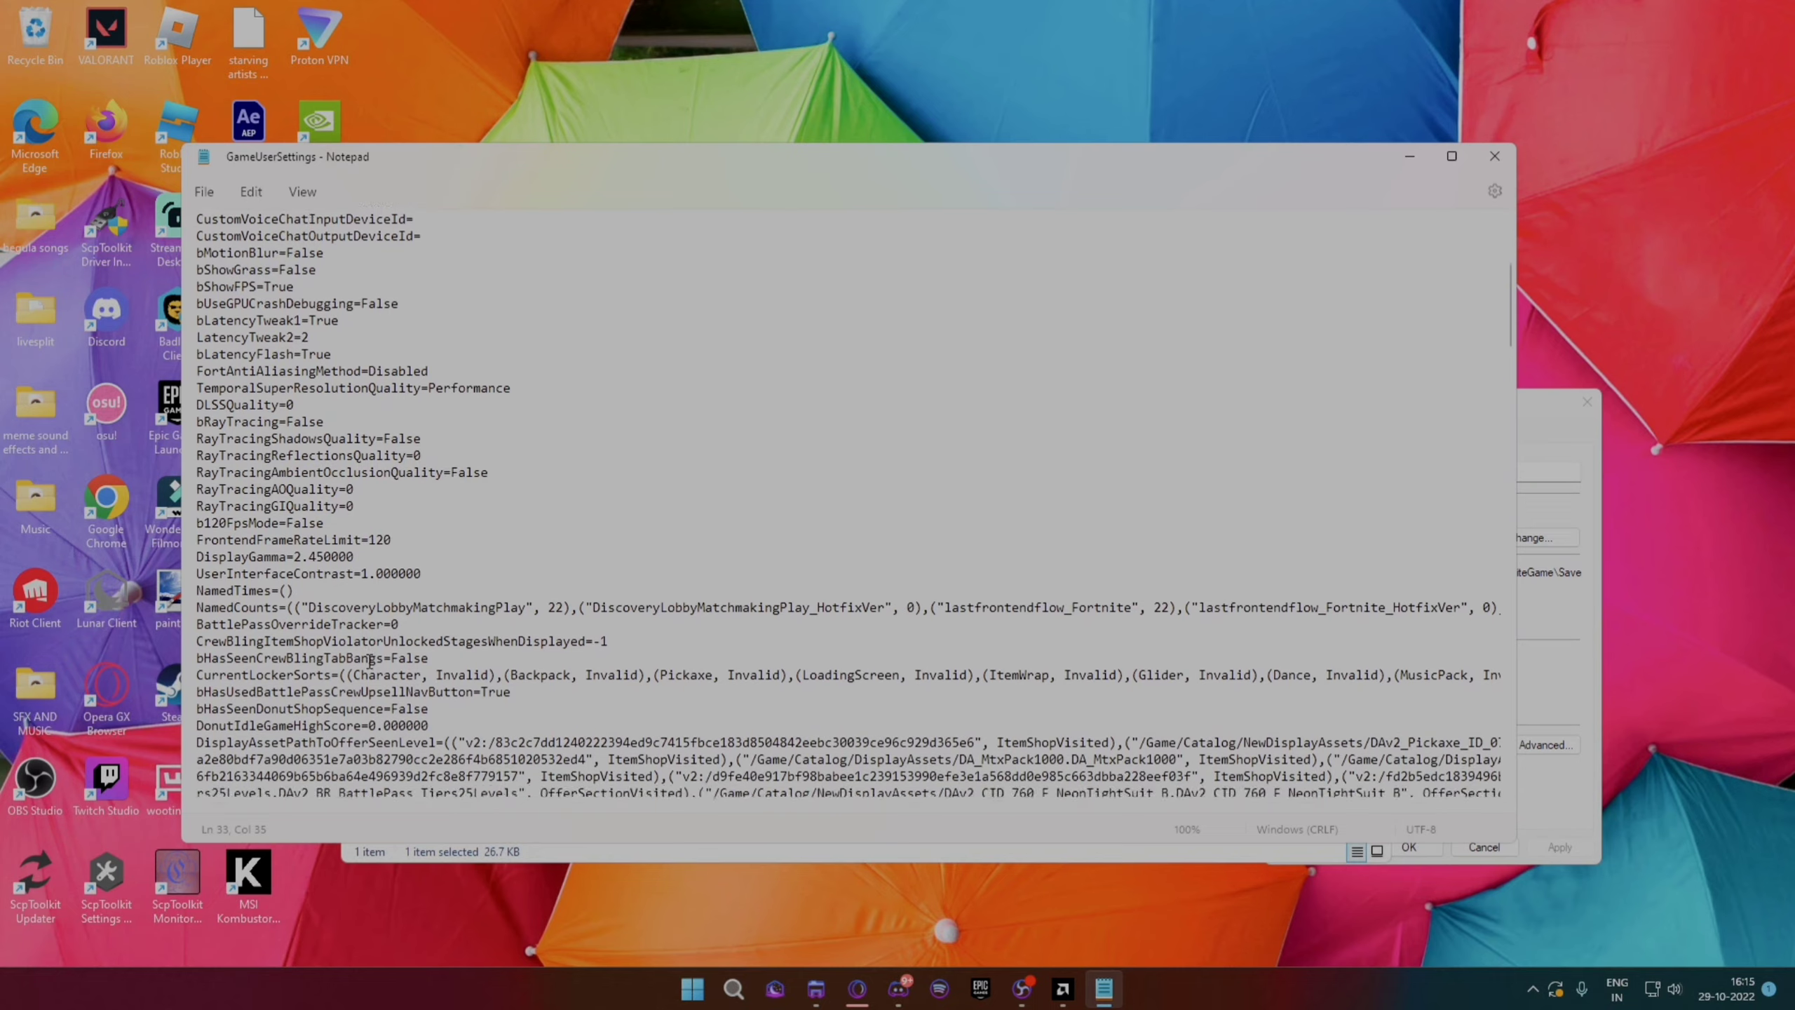
{"action": "scroll", "coordinate": [373, 658], "scroll_direction": "down", "scroll_amount": 8}
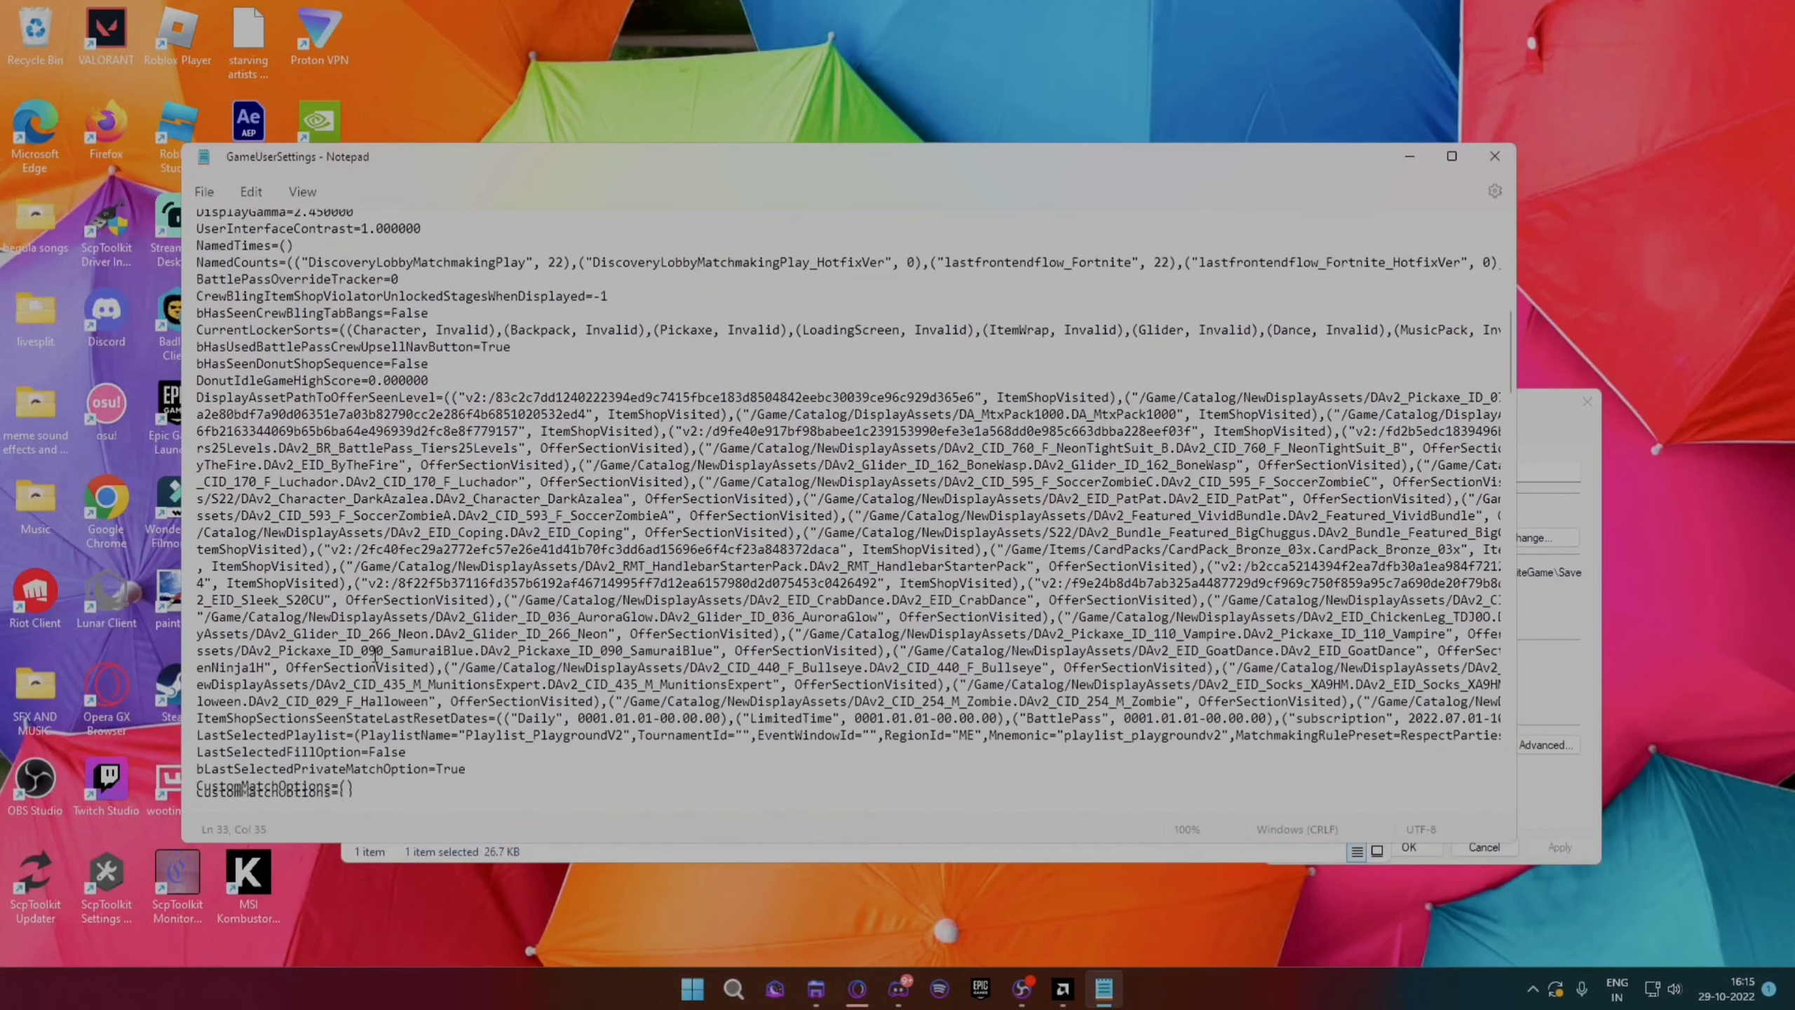
{"action": "scroll", "coordinate": [374, 649], "scroll_direction": "down", "scroll_amount": 7}
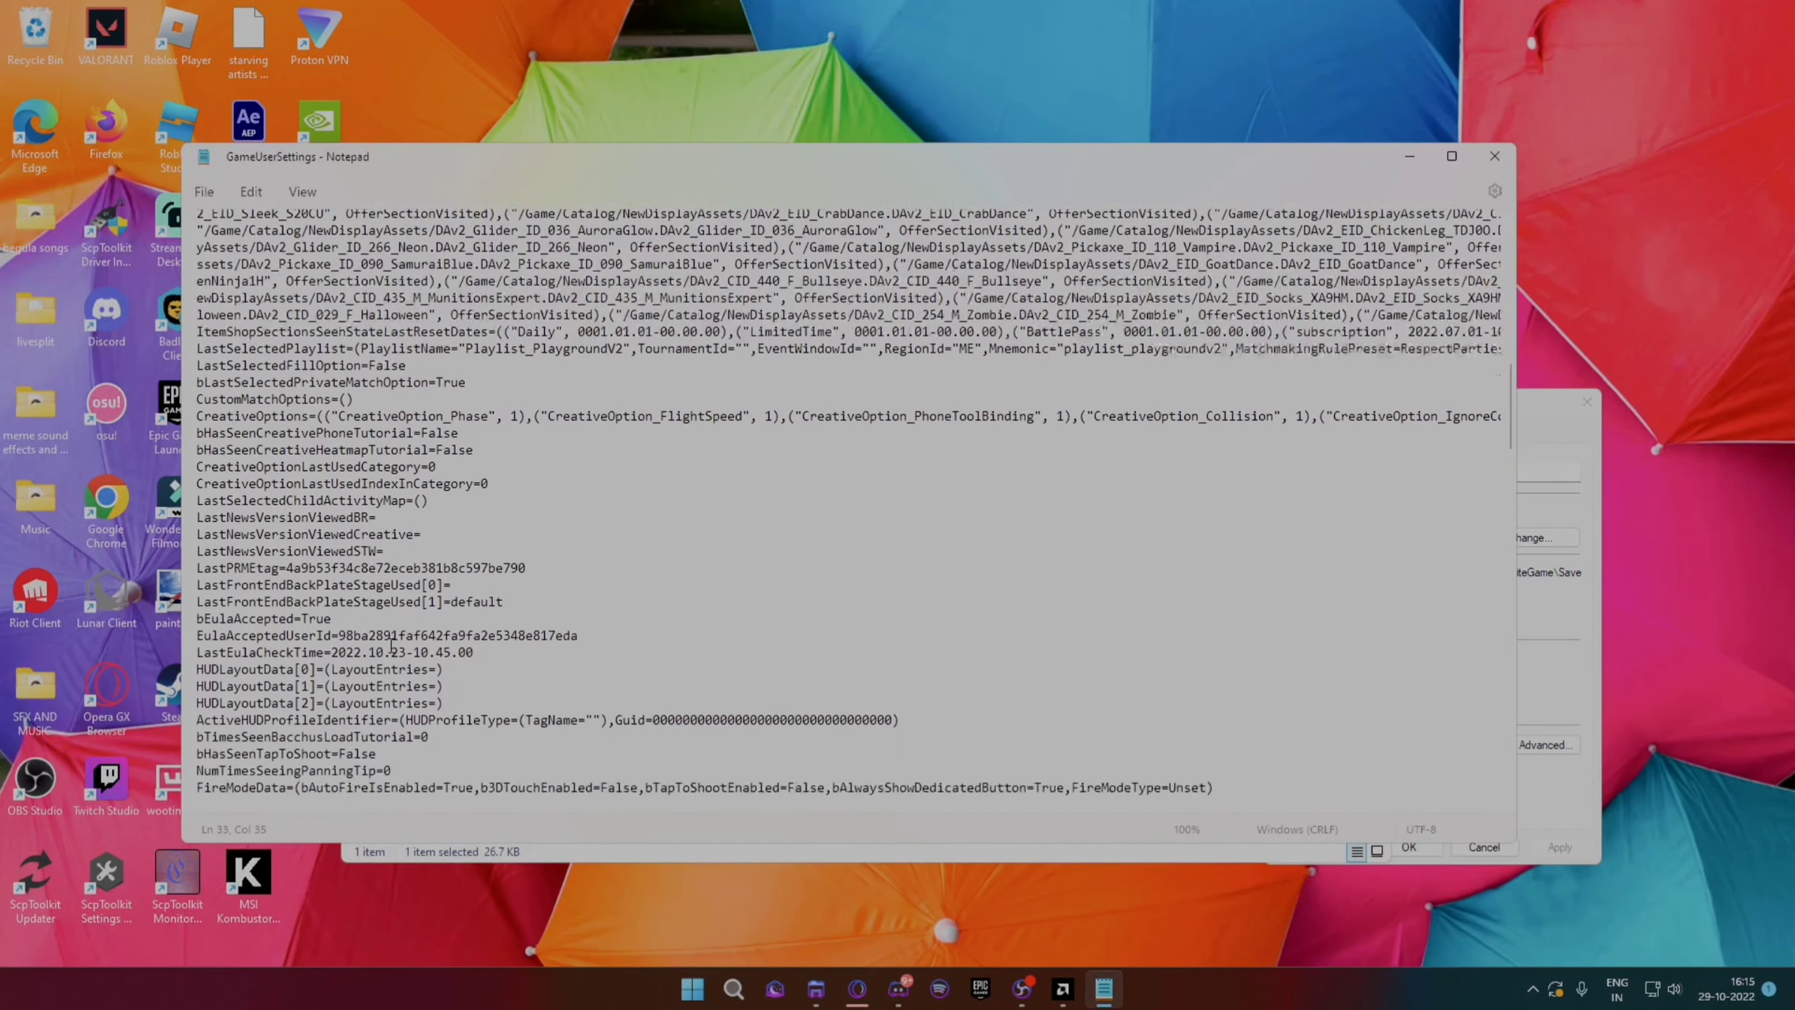
{"action": "scroll", "coordinate": [388, 657], "scroll_direction": "down", "scroll_amount": 8}
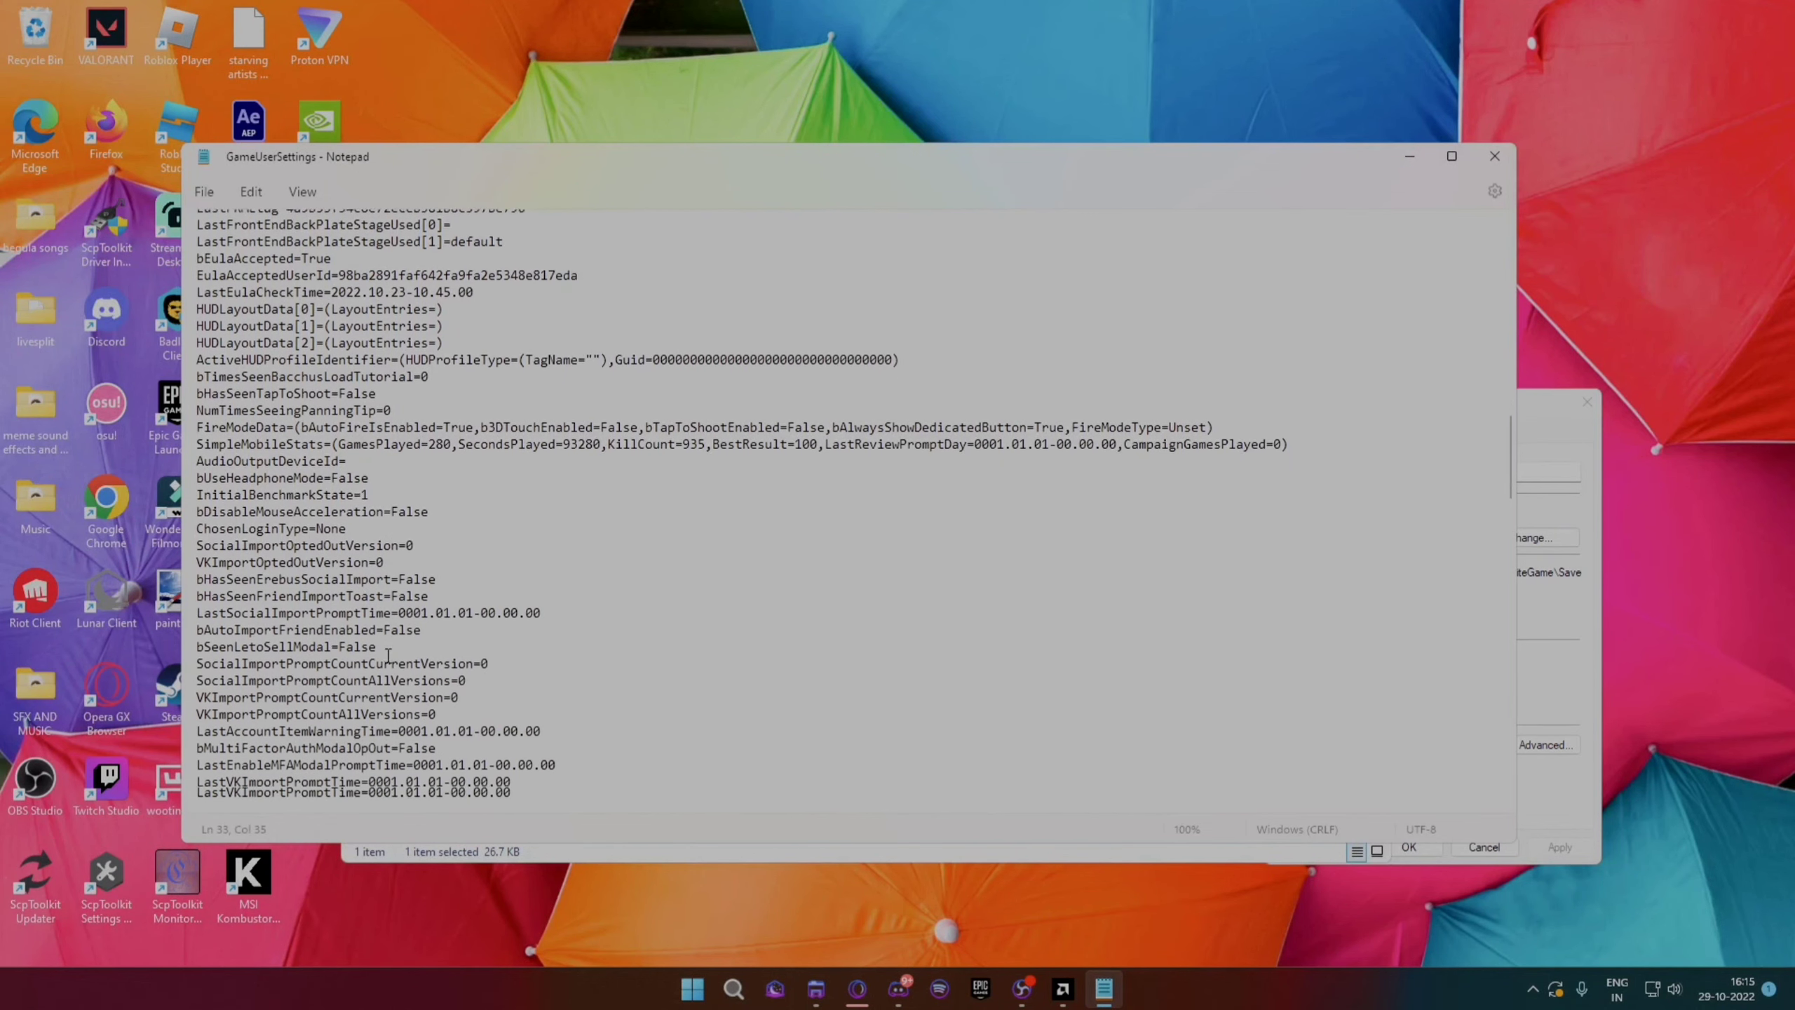
{"action": "scroll", "coordinate": [386, 668], "scroll_direction": "down", "scroll_amount": 10}
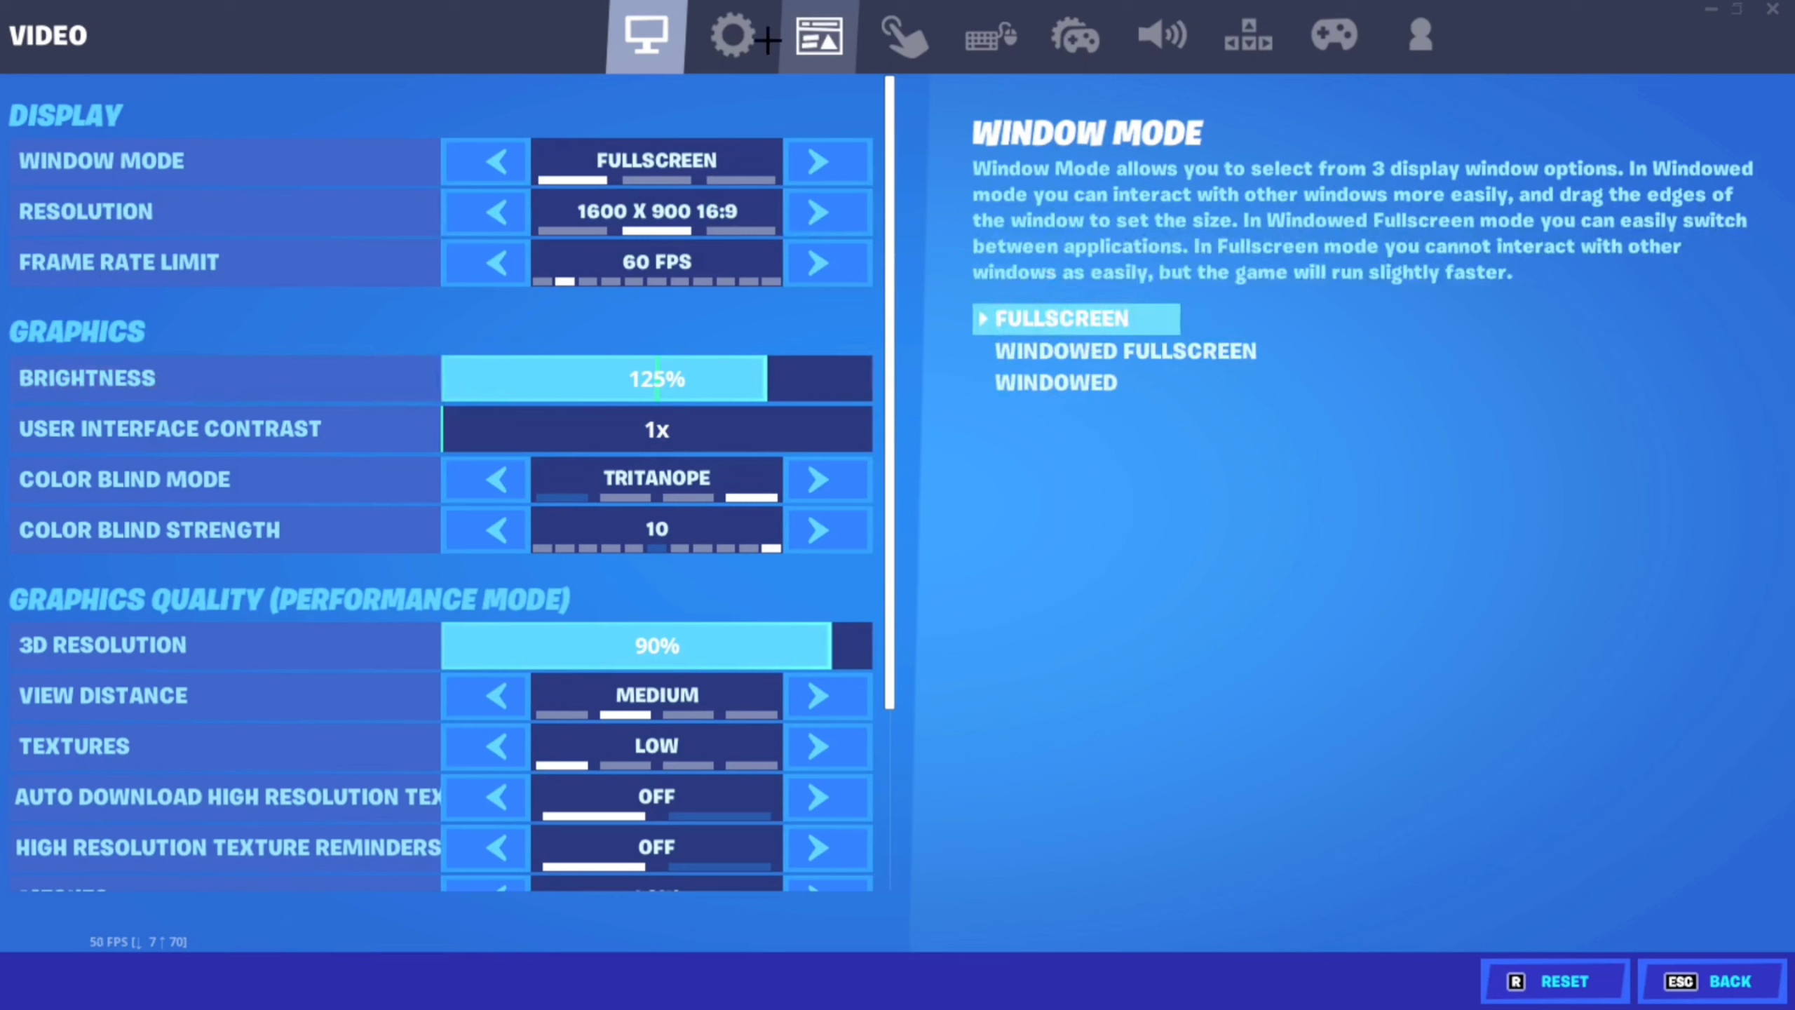
- Switch to Fortnite and go from the Video settings to the Game settings
{"action": "left_click", "coordinate": [712, 69]}
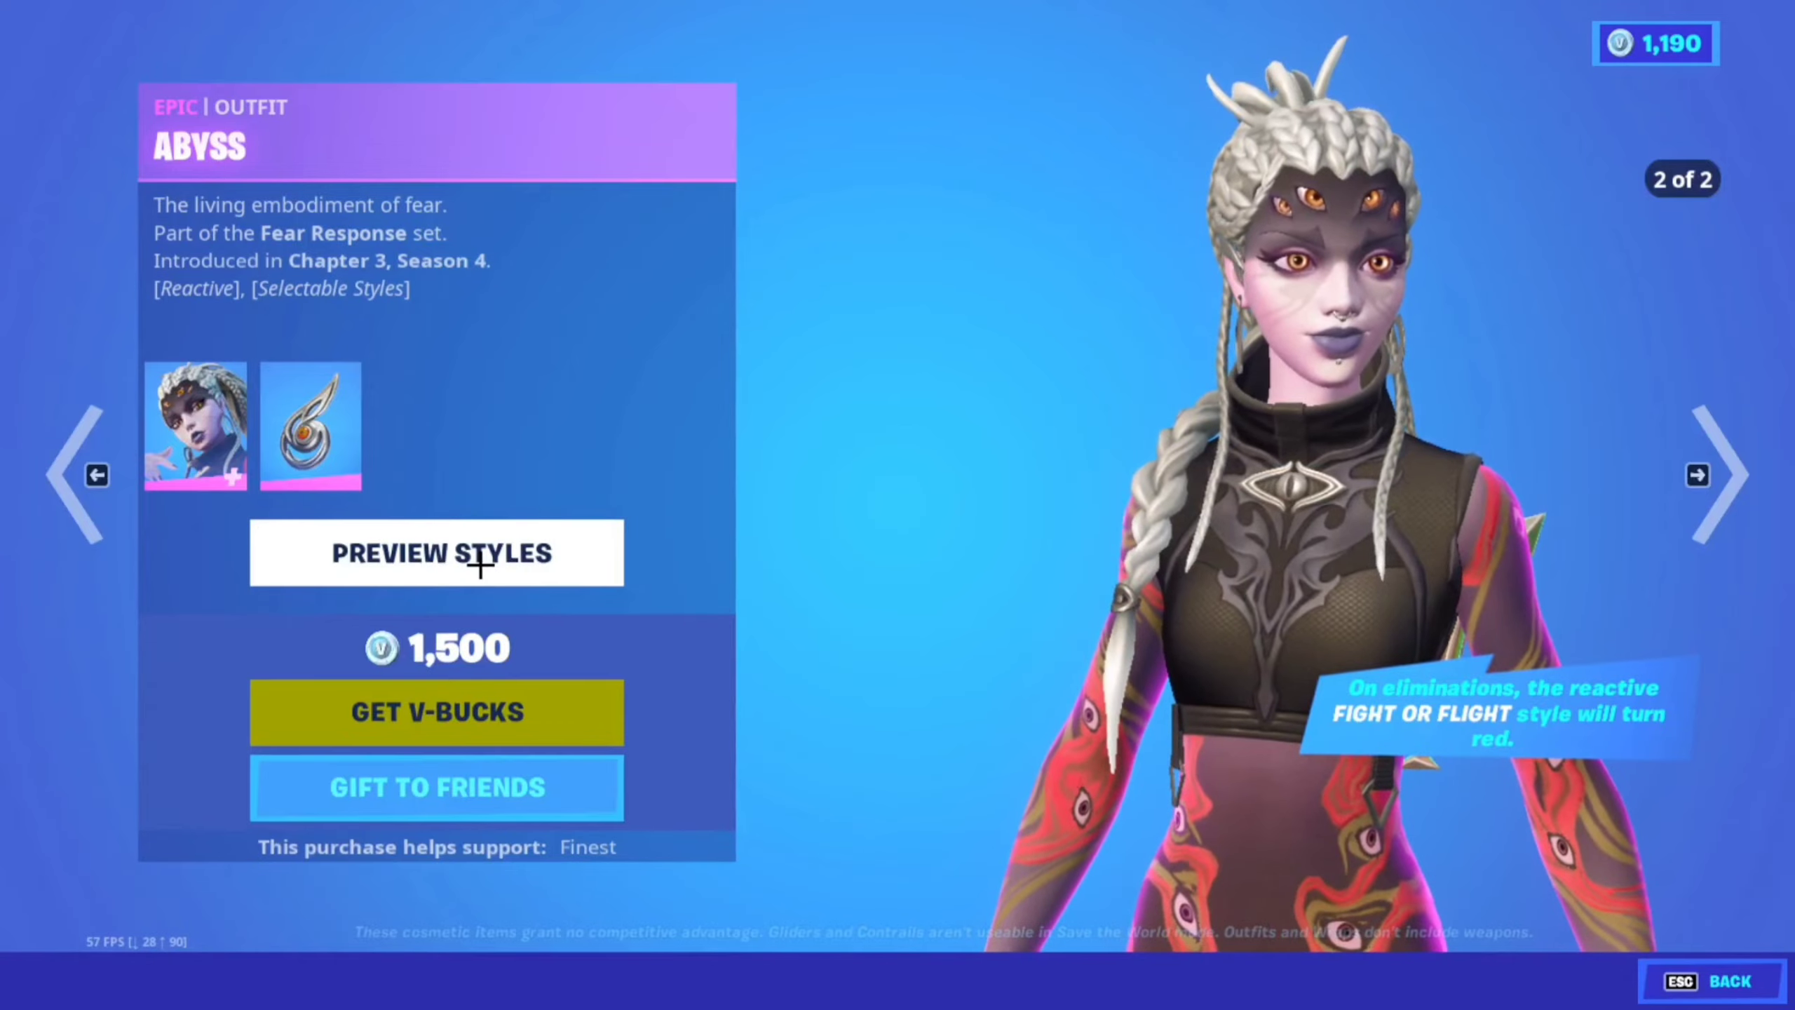
- Preview the Abyss outfit in its Shattered Nerves (Non-Reactive) style
{"action": "left_click", "coordinate": [480, 564]}
{"action": "left_click", "coordinate": [177, 487]}
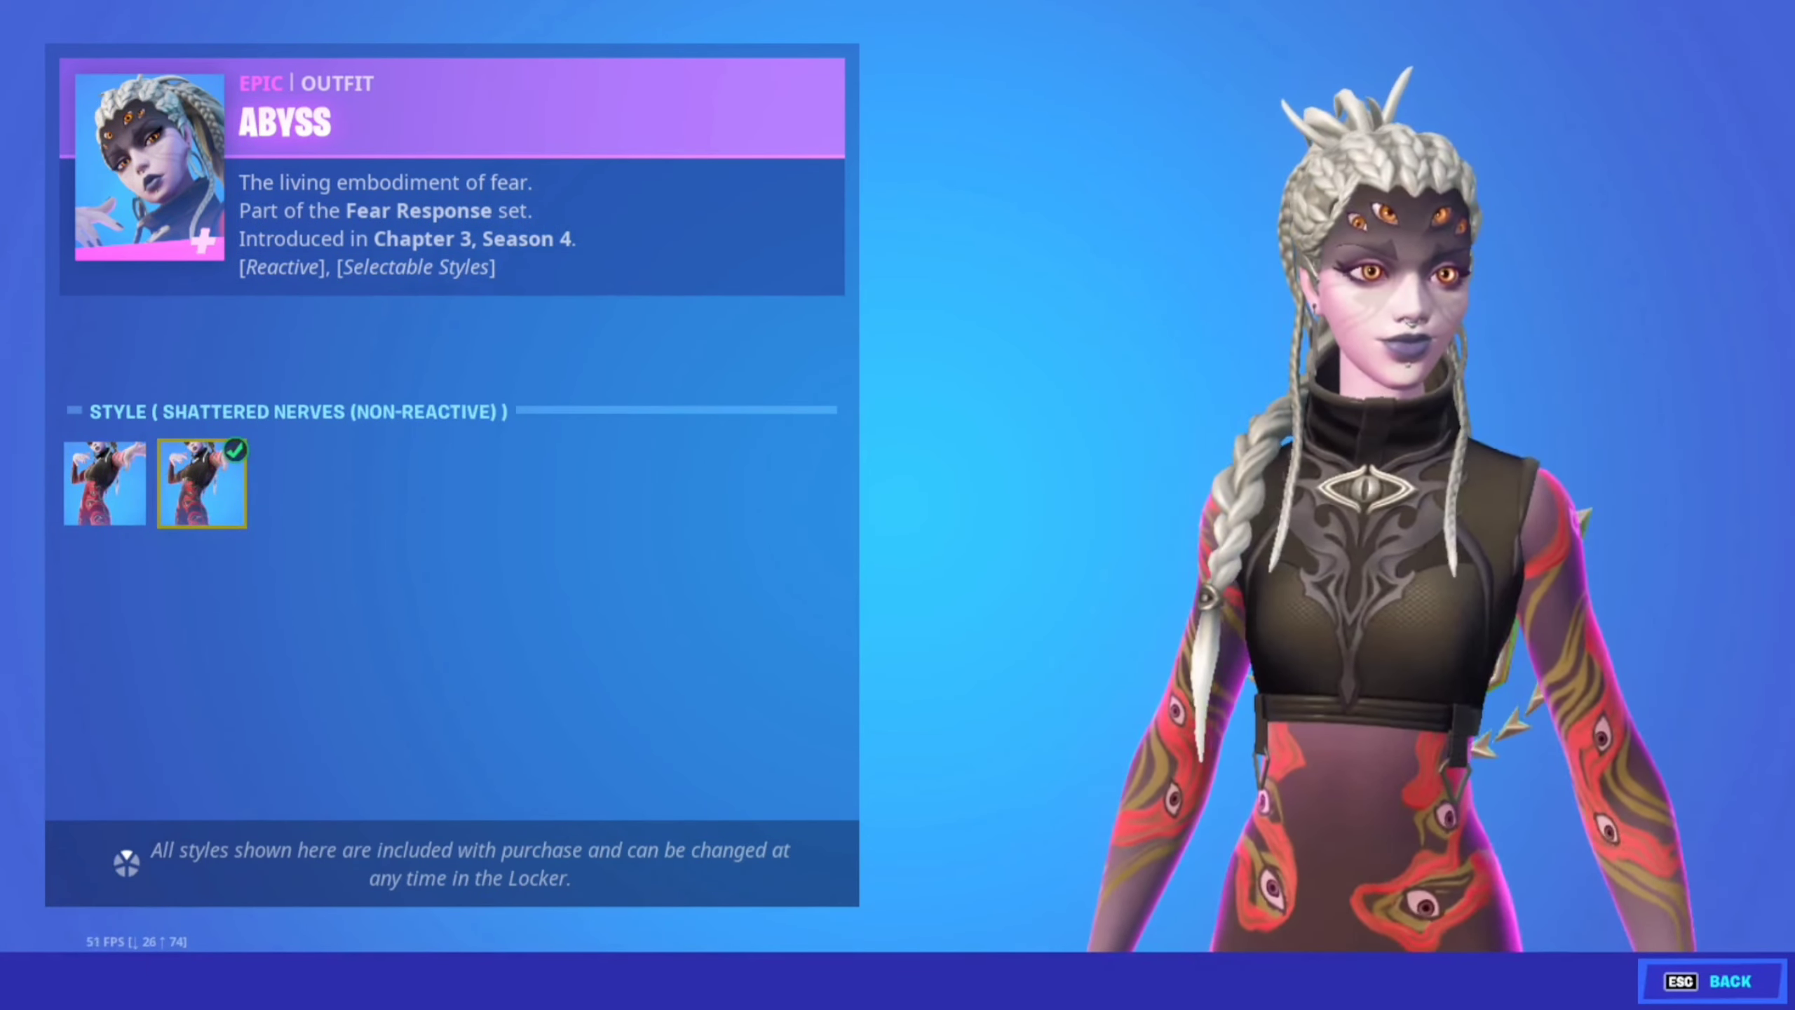